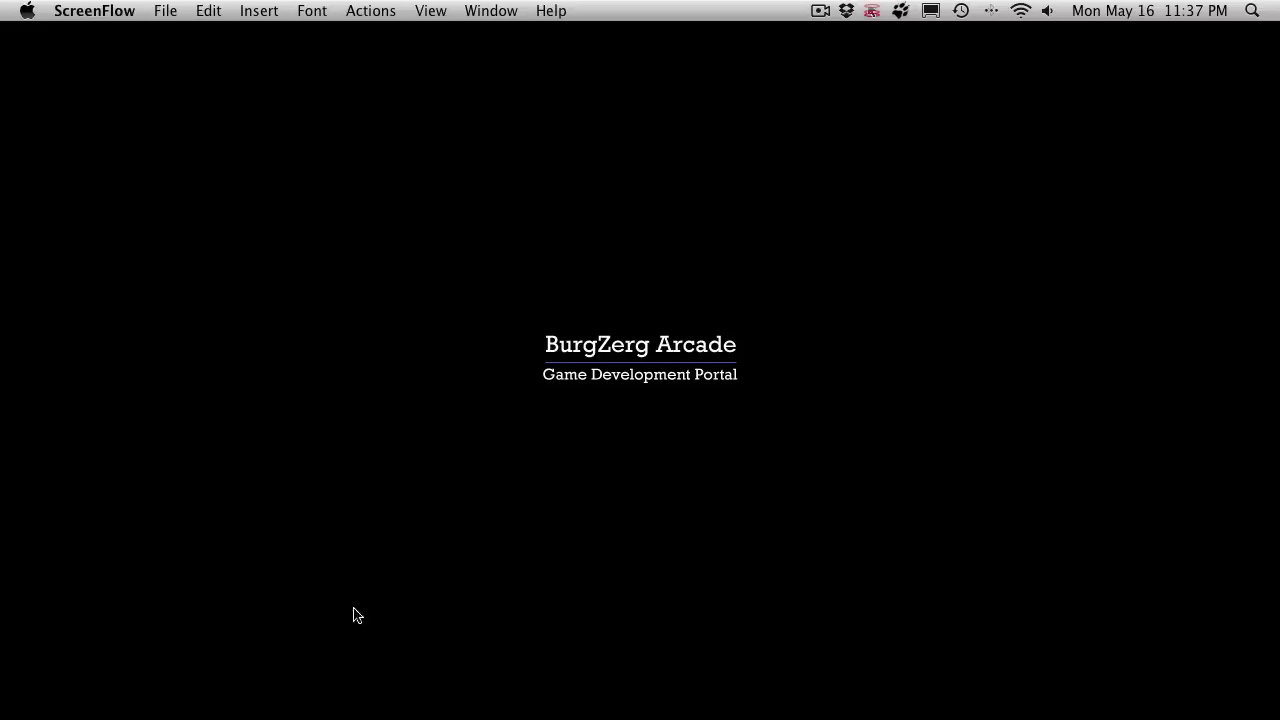
Switch to Unity and look over the available particle components.
{"action": "mouse_move", "coordinate": [350, 705]}
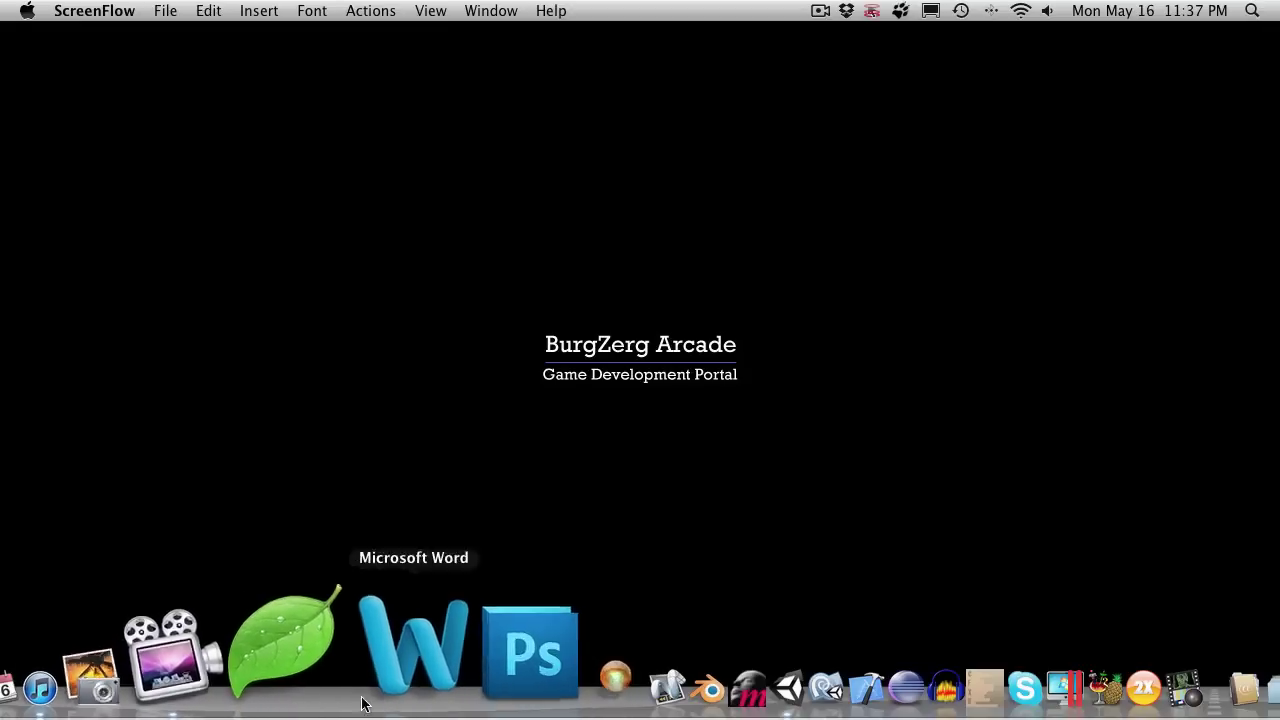
{"action": "left_click", "coordinate": [612, 695]}
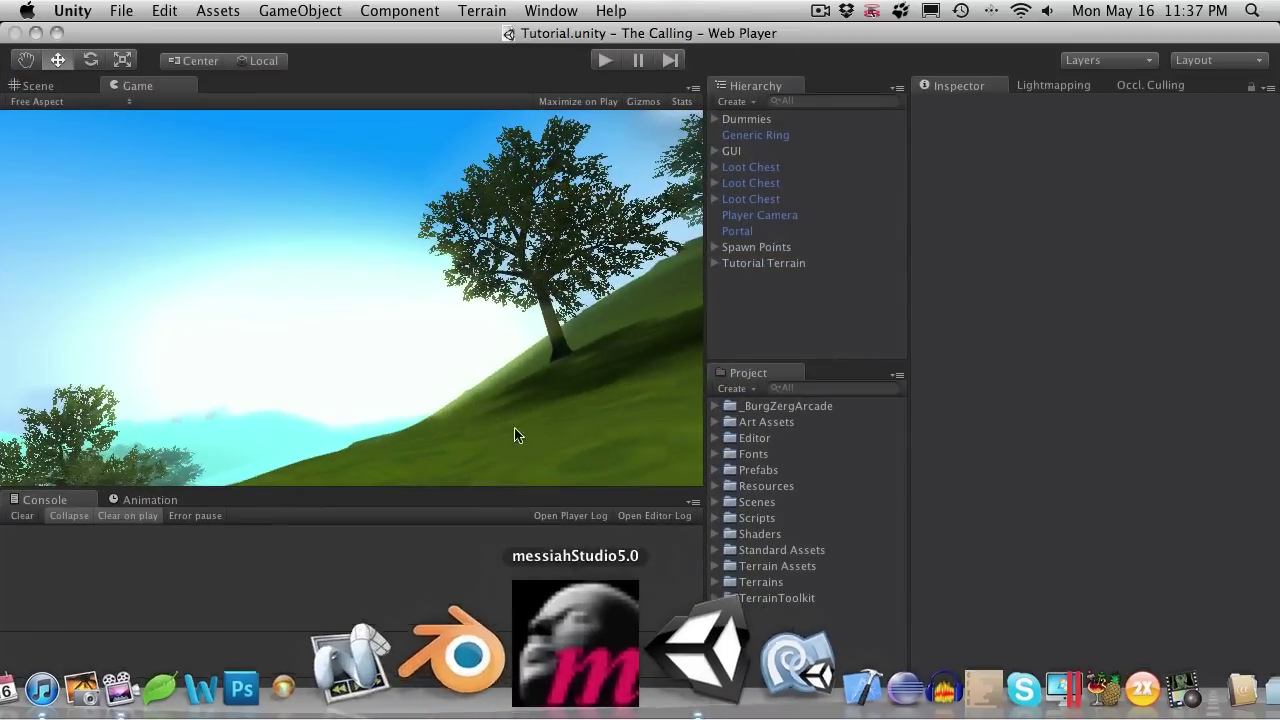
{"action": "left_click", "coordinate": [400, 11]}
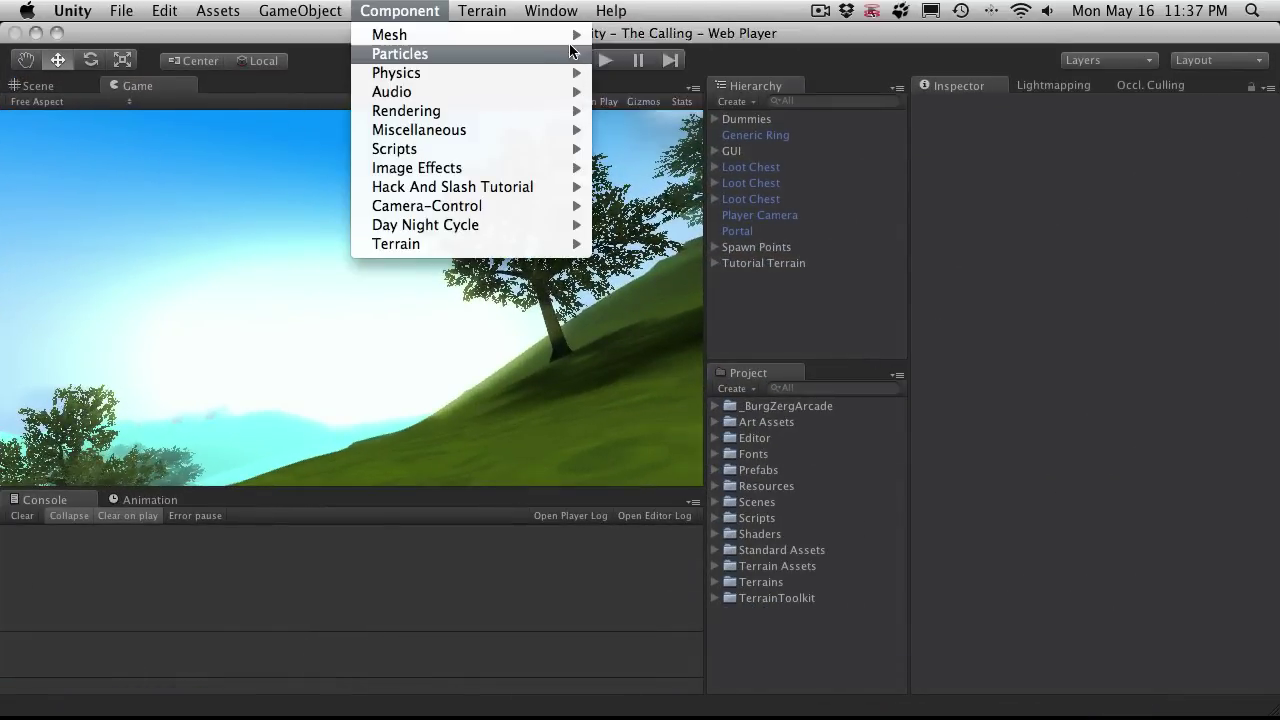
{"action": "mouse_move", "coordinate": [573, 52]}
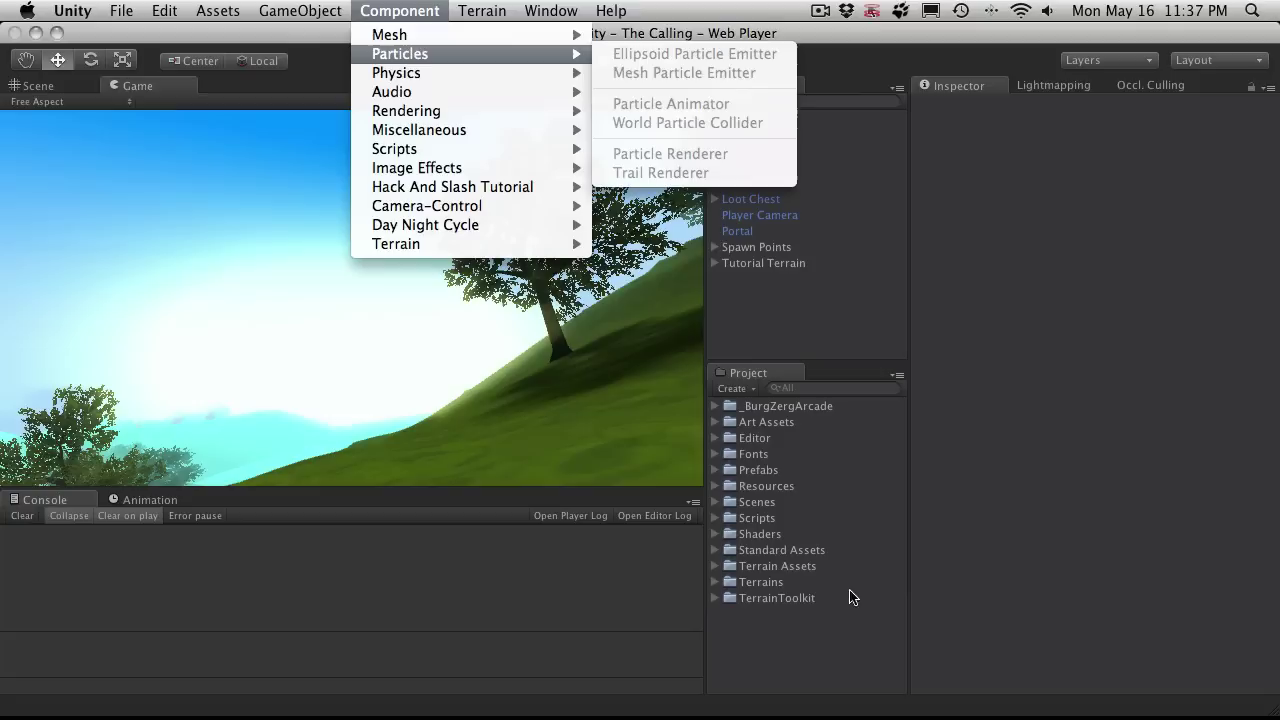
{"action": "left_click", "coordinate": [760, 665]}
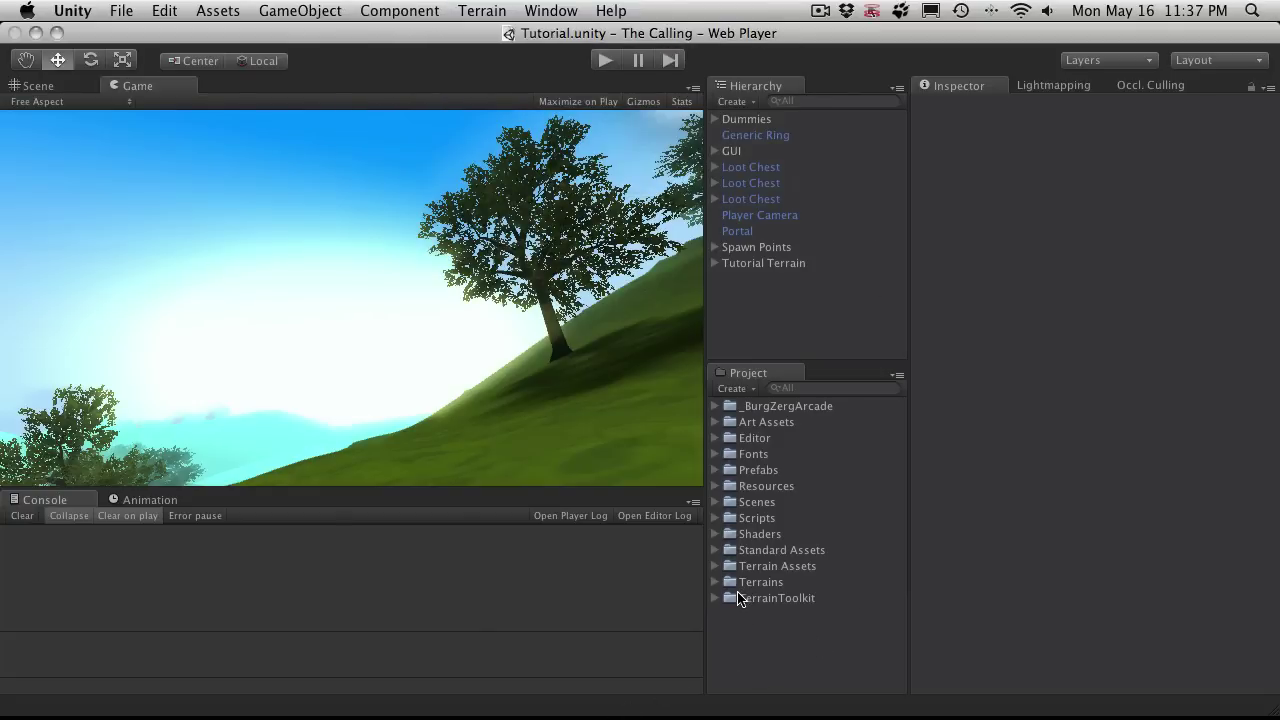
Place the Sword mesh from the melee weapons in the Resources folder into the Scene view.
{"action": "left_click", "coordinate": [715, 486]}
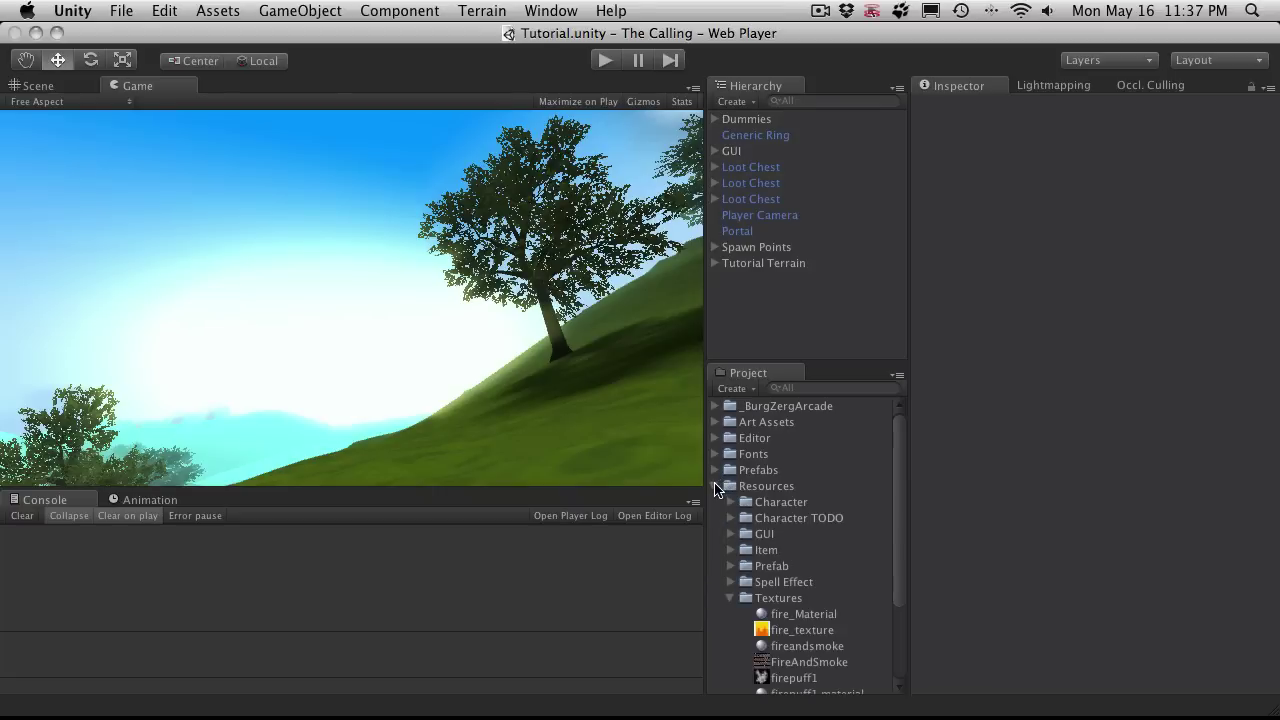
{"action": "left_click", "coordinate": [731, 597]}
{"action": "left_click", "coordinate": [732, 552]}
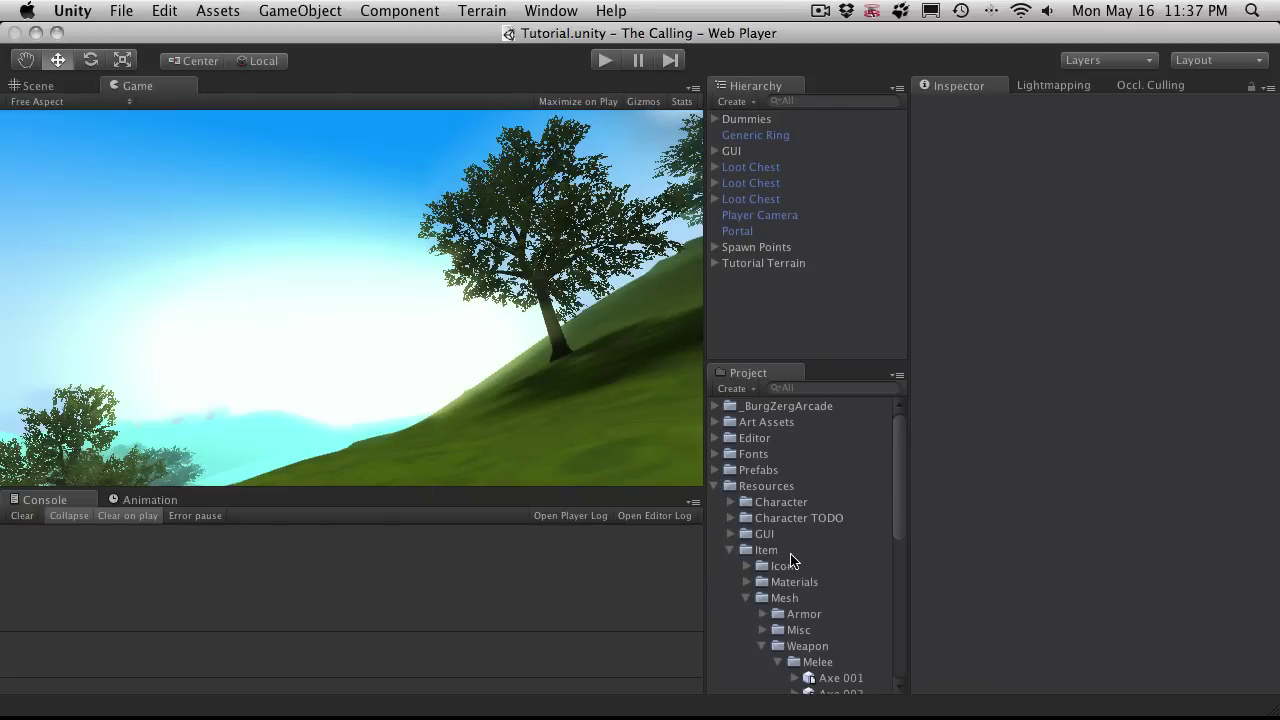
{"action": "scroll", "coordinate": [775, 585], "scroll_direction": "down", "scroll_amount": 3}
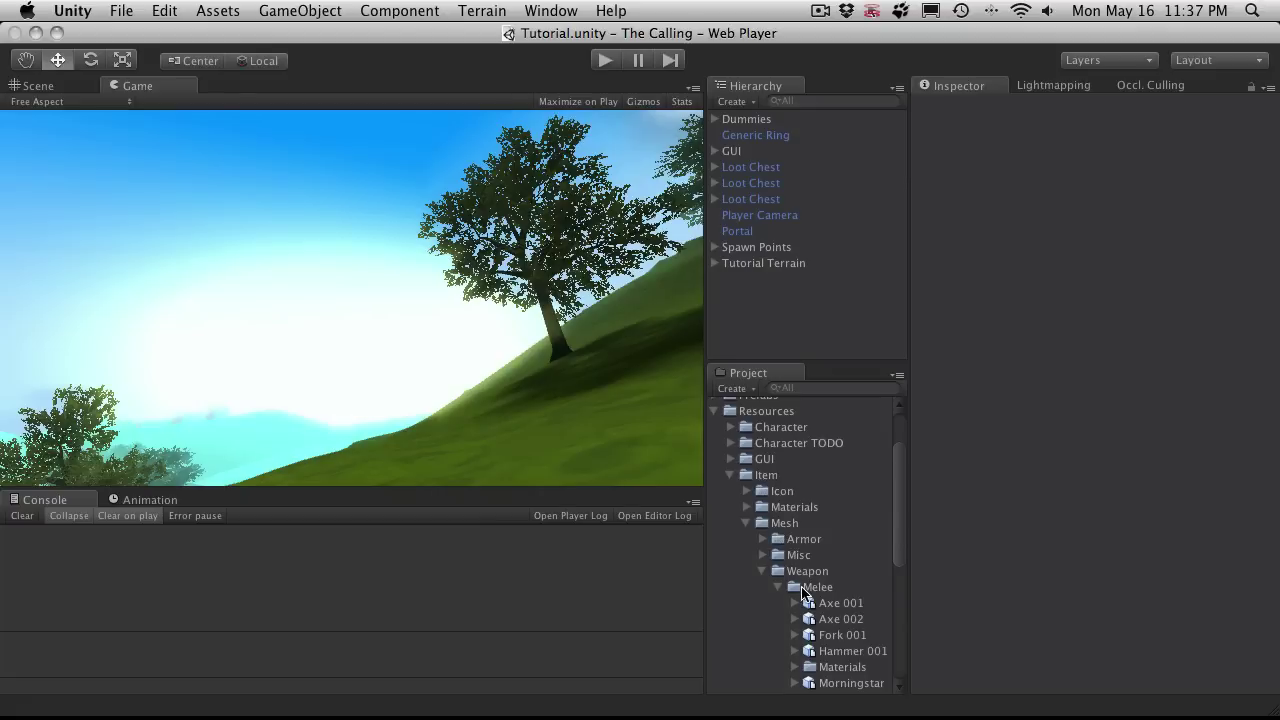
{"action": "scroll", "coordinate": [849, 616], "scroll_direction": "down", "scroll_amount": 8}
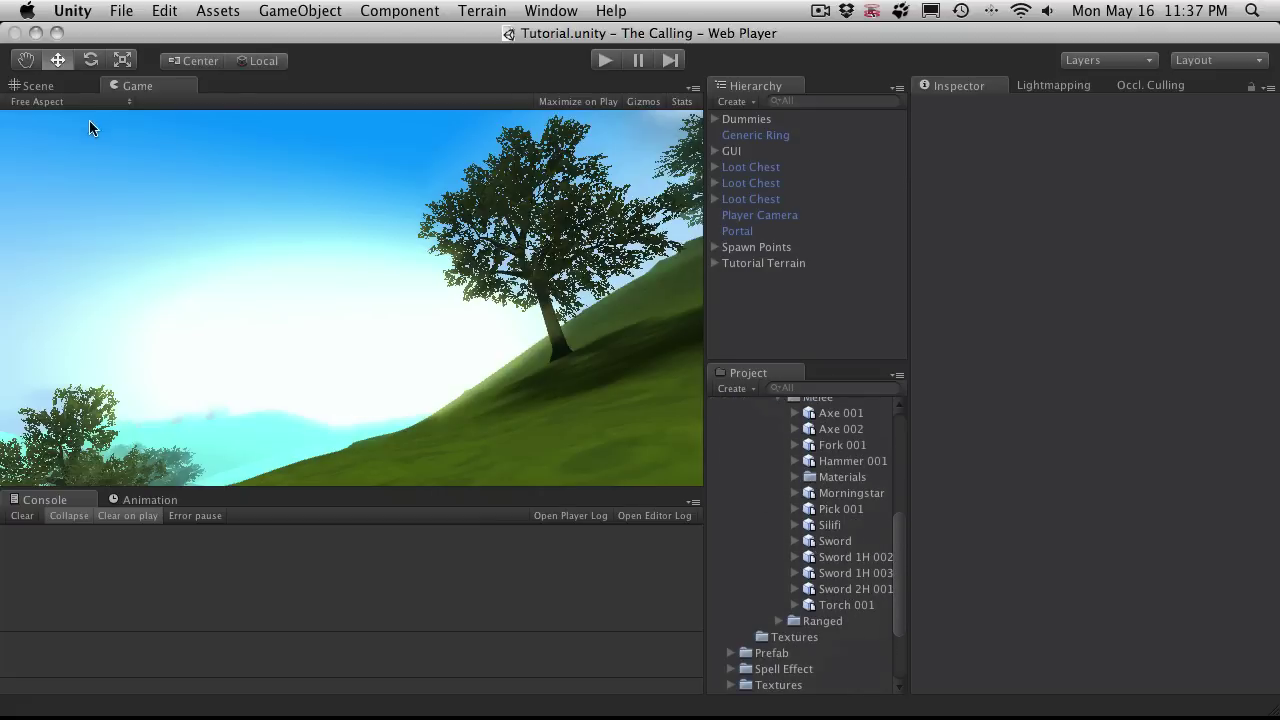
{"action": "left_click", "coordinate": [40, 86]}
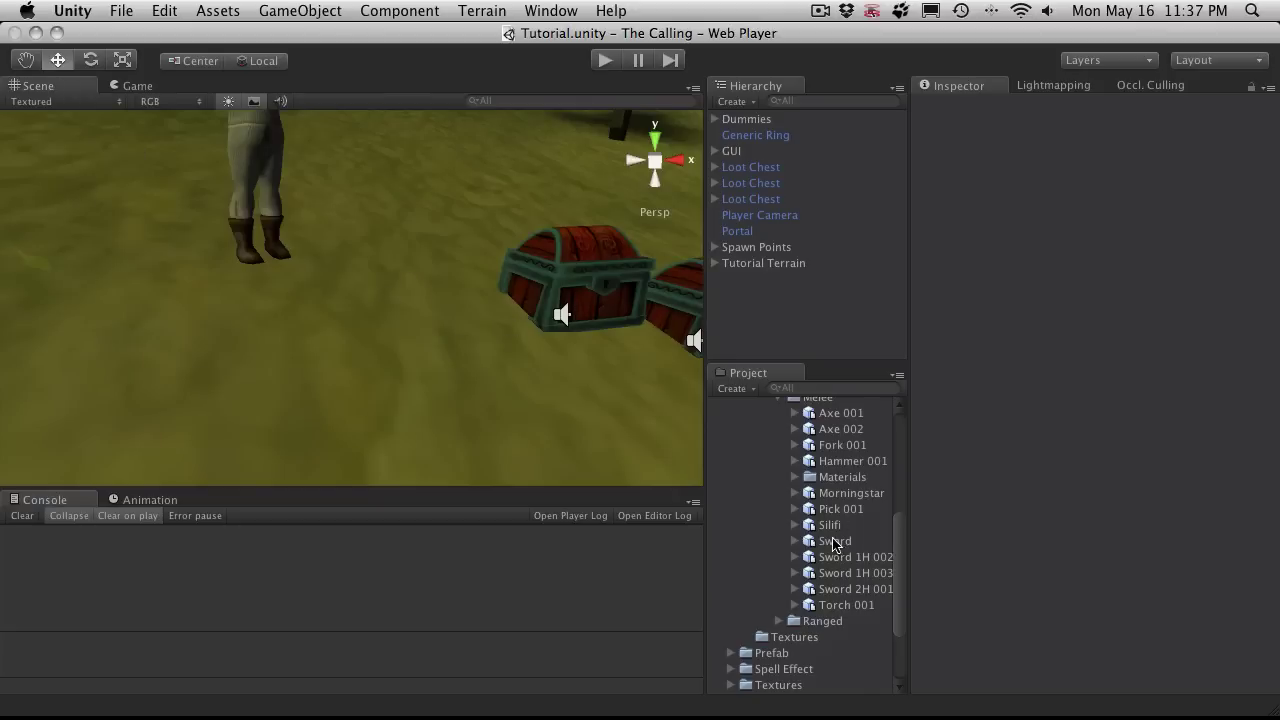
{"action": "left_click_drag", "start_coordinate": [822, 543], "coordinate": [343, 346]}
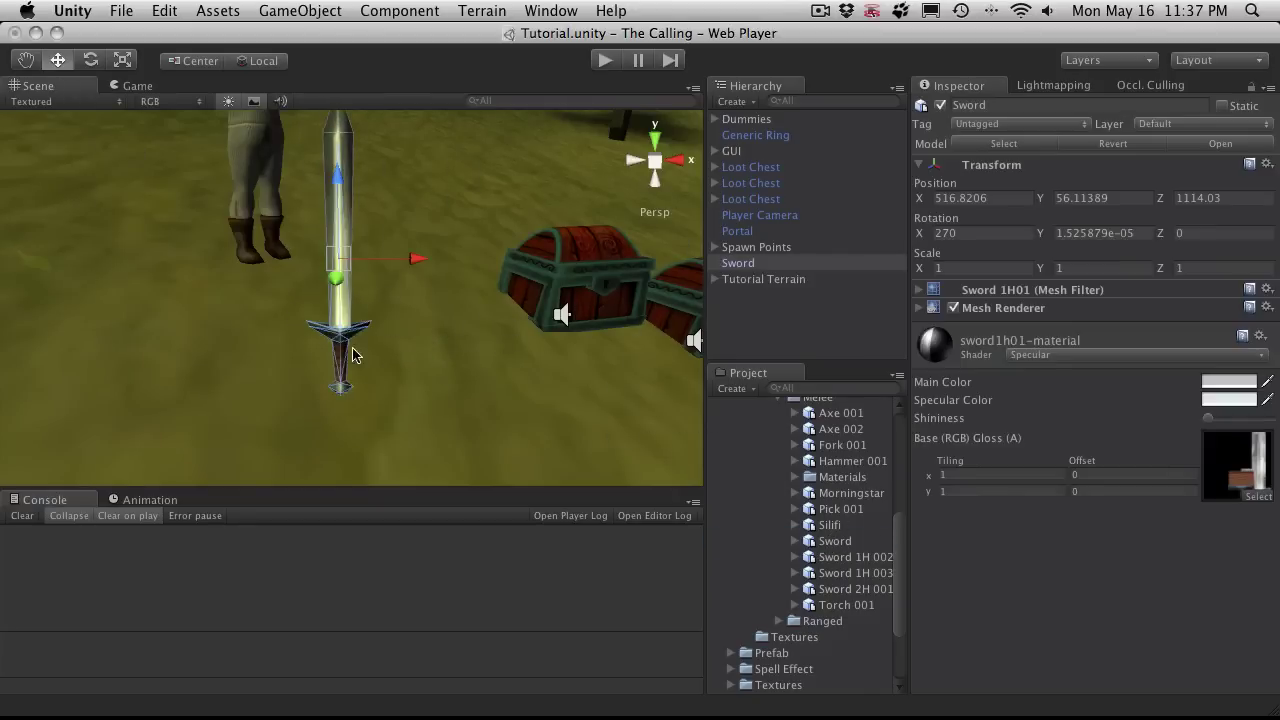
Reposition the sword above the ground in front of the dummies, at about X 517.08, Y 57.14, Z 1111.54.
{"action": "scroll", "coordinate": [349, 320], "scroll_direction": "down", "scroll_amount": 5}
{"action": "left_click_drag", "start_coordinate": [208, 276], "coordinate": [546, 364], "text": "alt"}
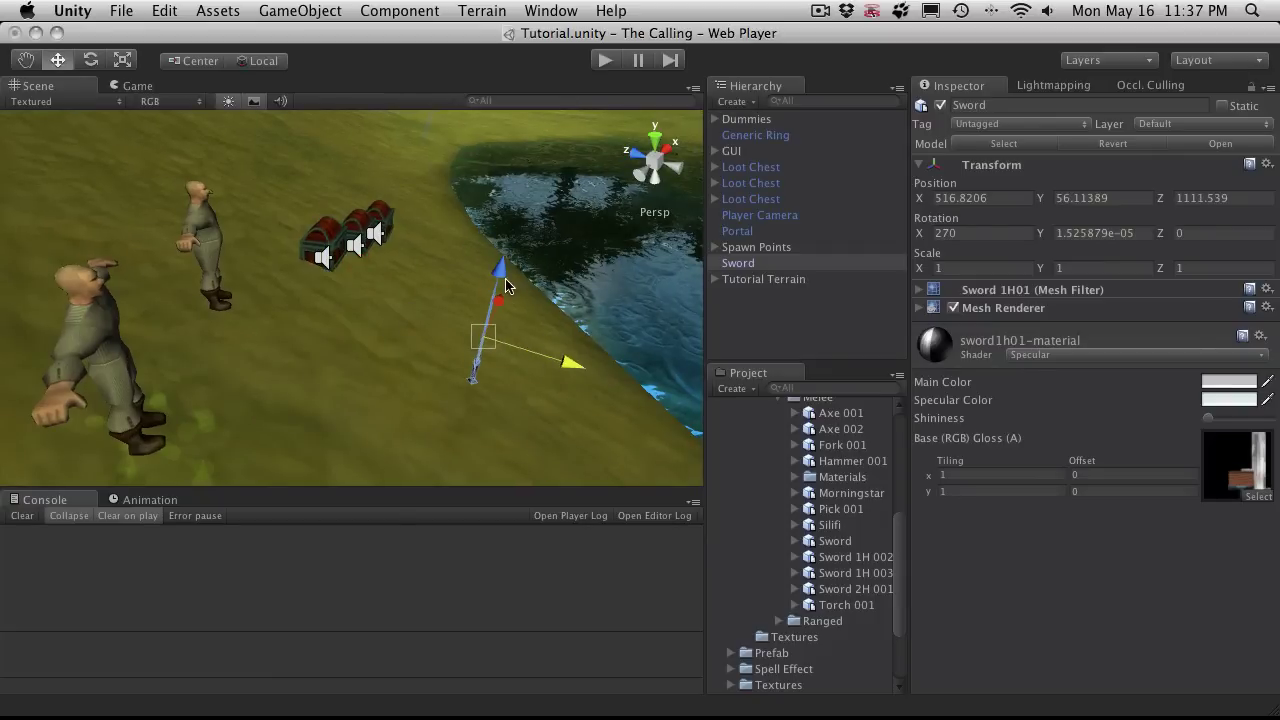
{"action": "left_click_drag", "start_coordinate": [498, 267], "coordinate": [514, 196]}
{"action": "left_click_drag", "start_coordinate": [578, 327], "coordinate": [378, 252], "text": "alt"}
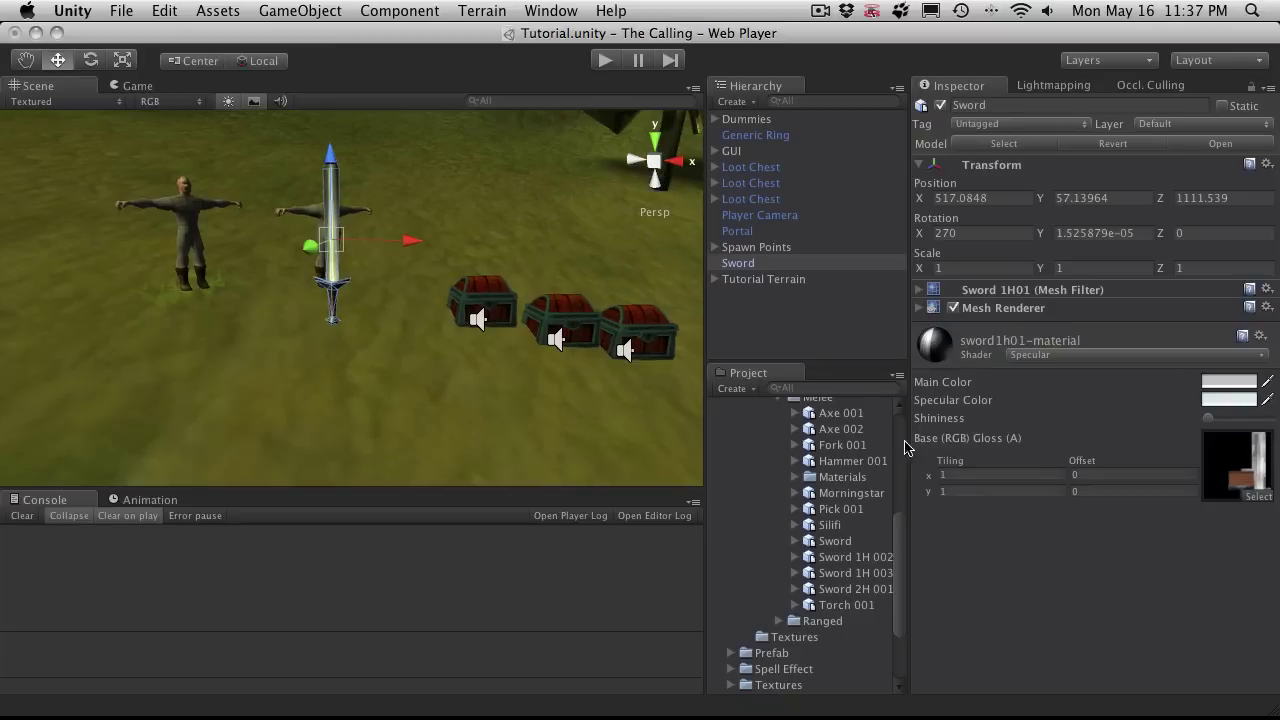
Collapse the sword's material settings and disable its Mesh Renderer.
{"action": "left_click", "coordinate": [776, 318]}
{"action": "left_click", "coordinate": [771, 263]}
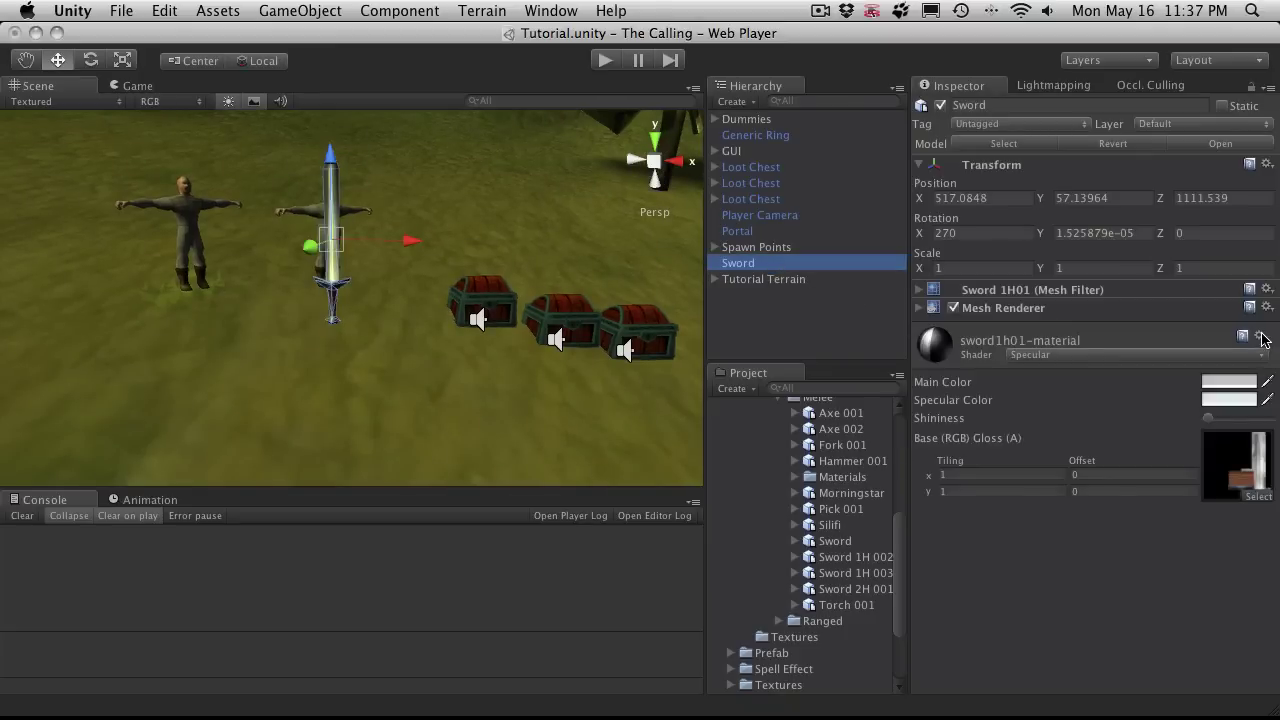
{"action": "left_click", "coordinate": [1191, 345]}
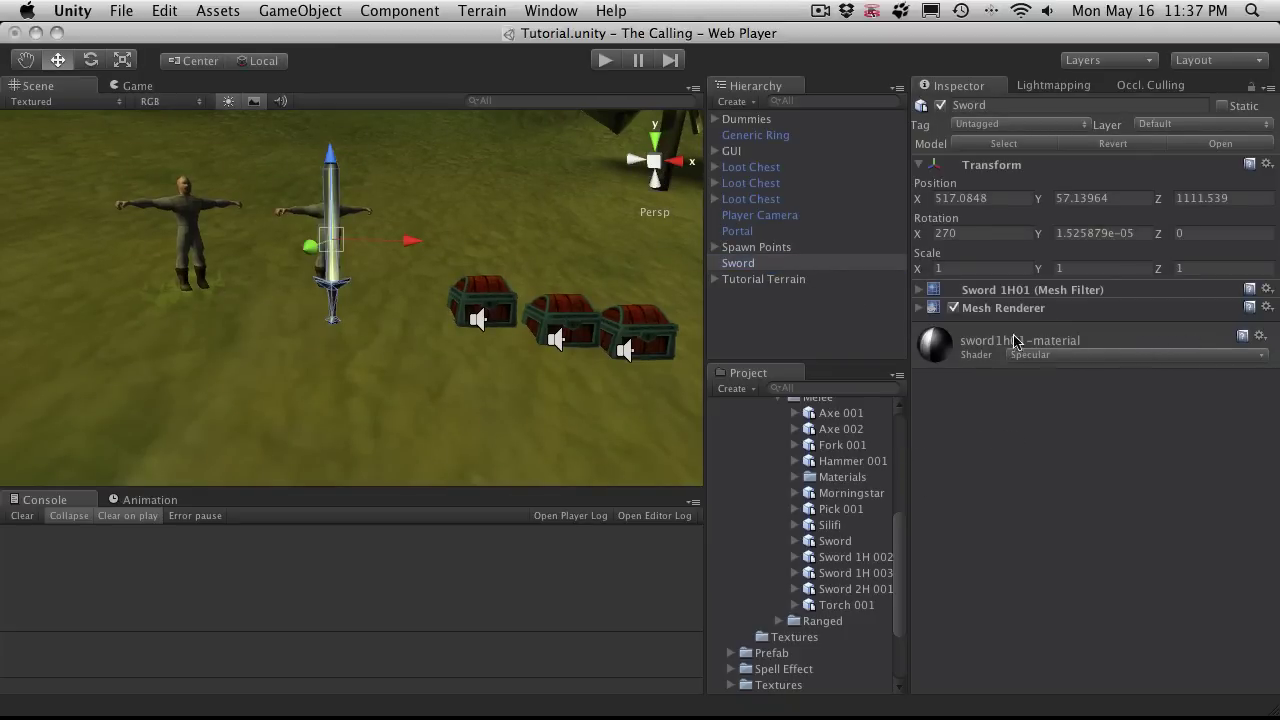
{"action": "left_click", "coordinate": [954, 309]}
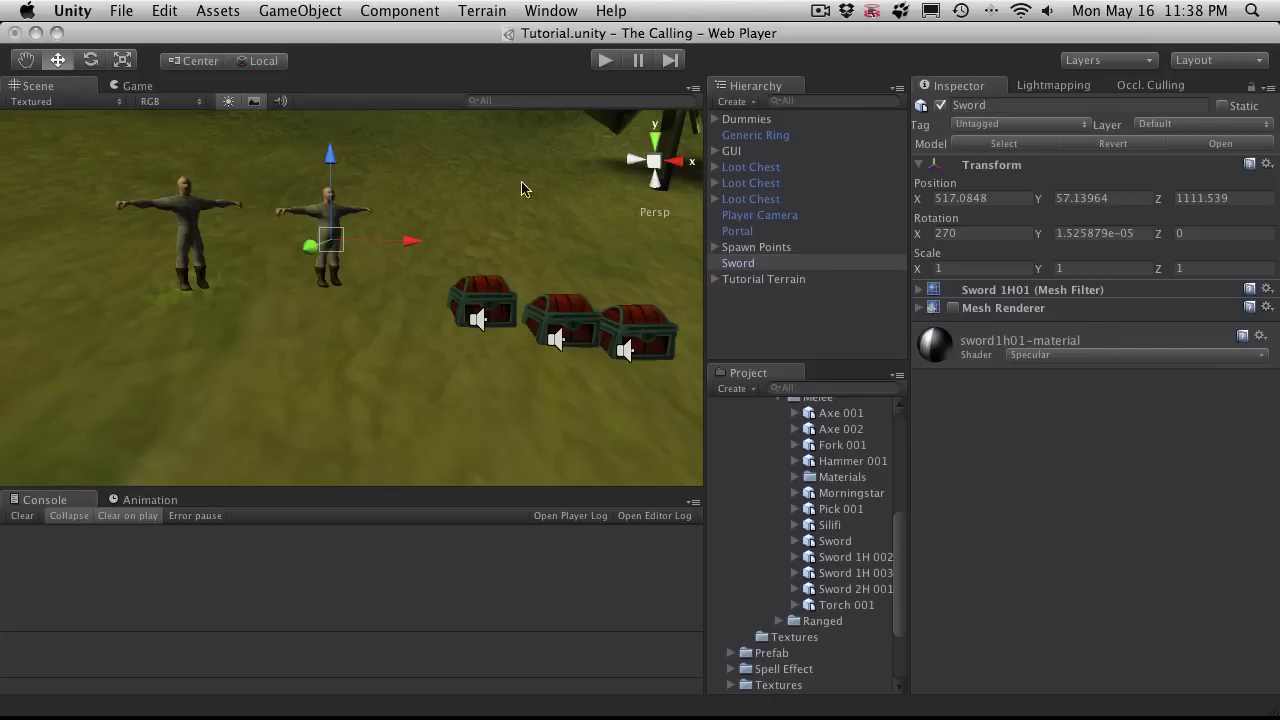
Add a Mesh Particle Emitter to the sword, accepting the loss of the prefab parent, and collapse its settings.
{"action": "left_click", "coordinate": [426, 8]}
{"action": "mouse_move", "coordinate": [481, 55]}
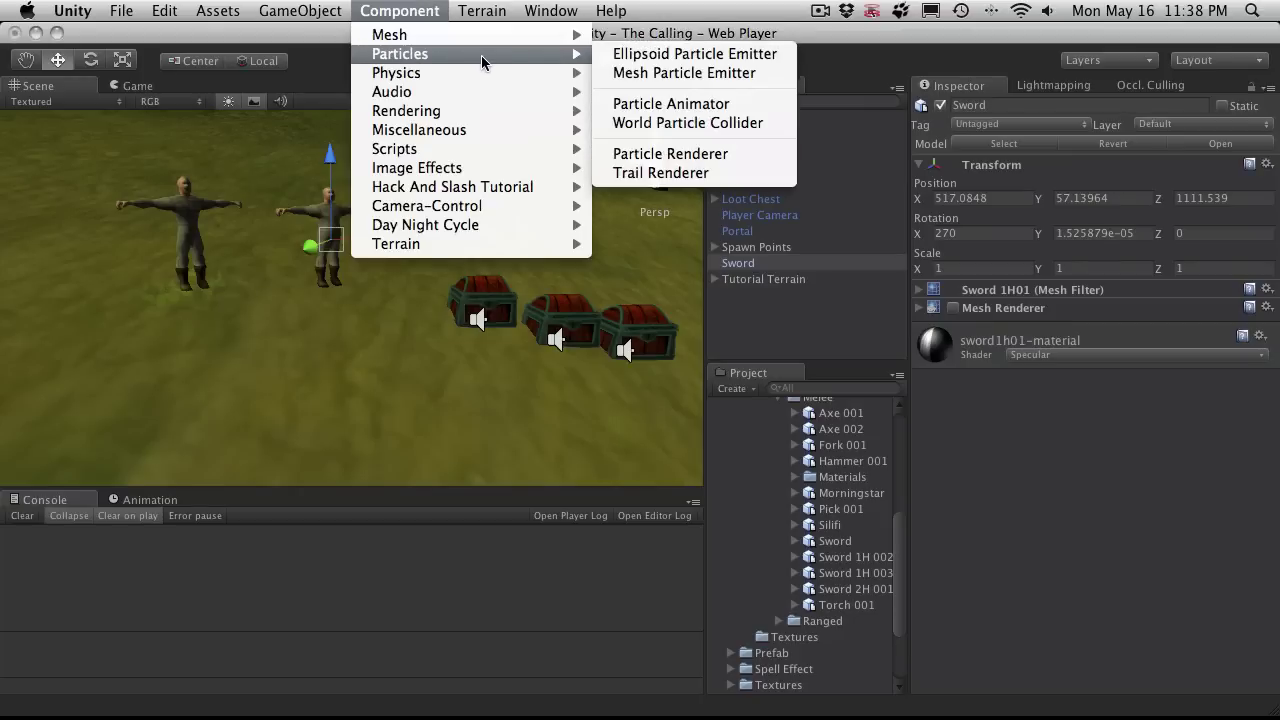
{"action": "left_click", "coordinate": [713, 73]}
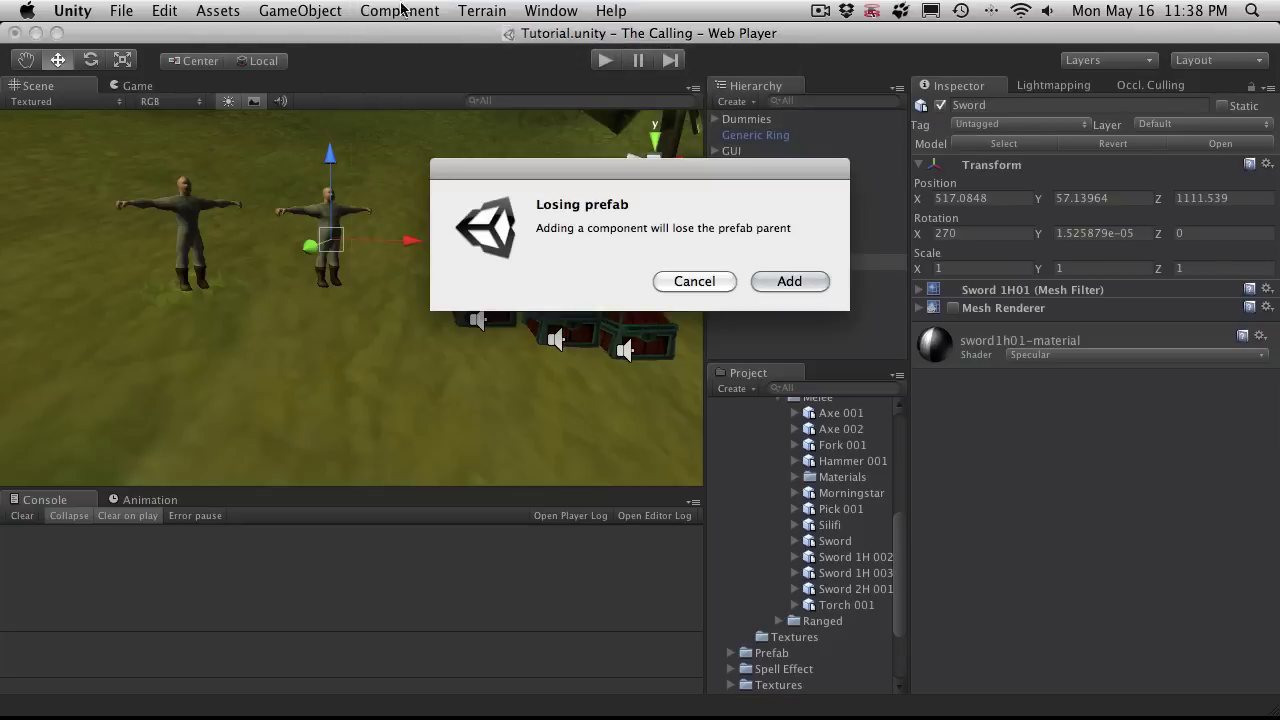
{"action": "left_click", "coordinate": [797, 279]}
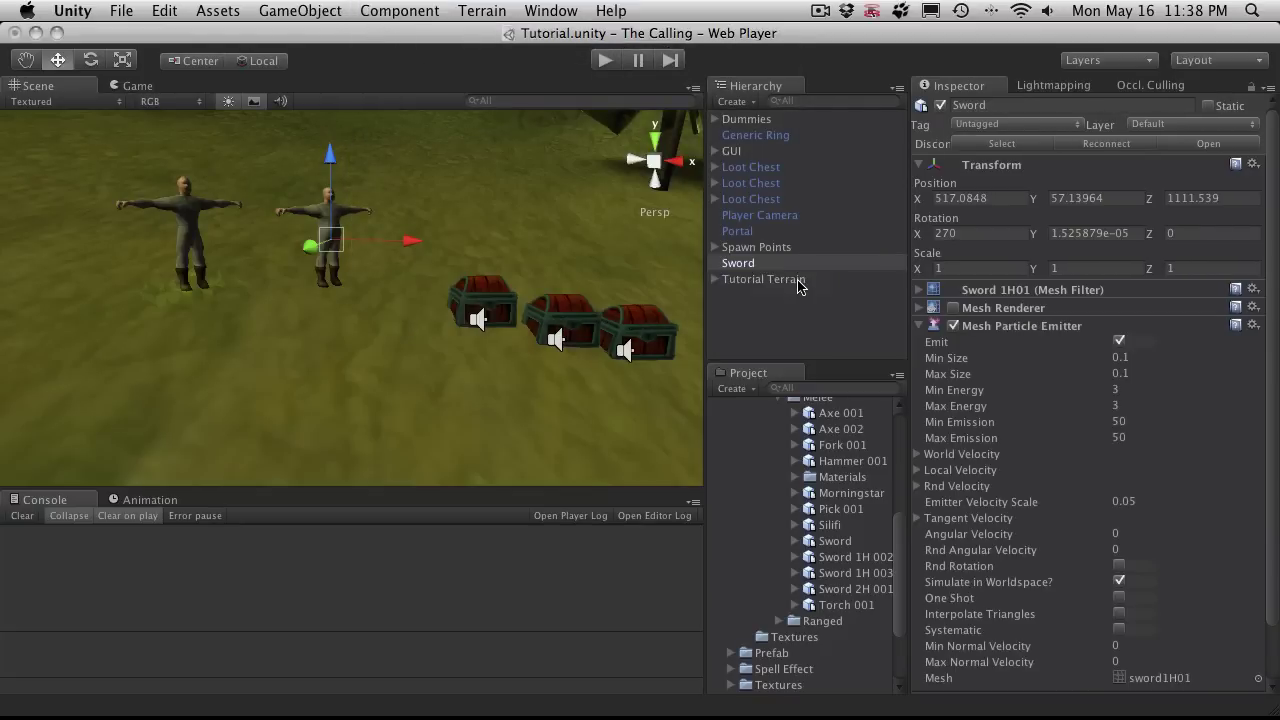
{"action": "left_click", "coordinate": [919, 326]}
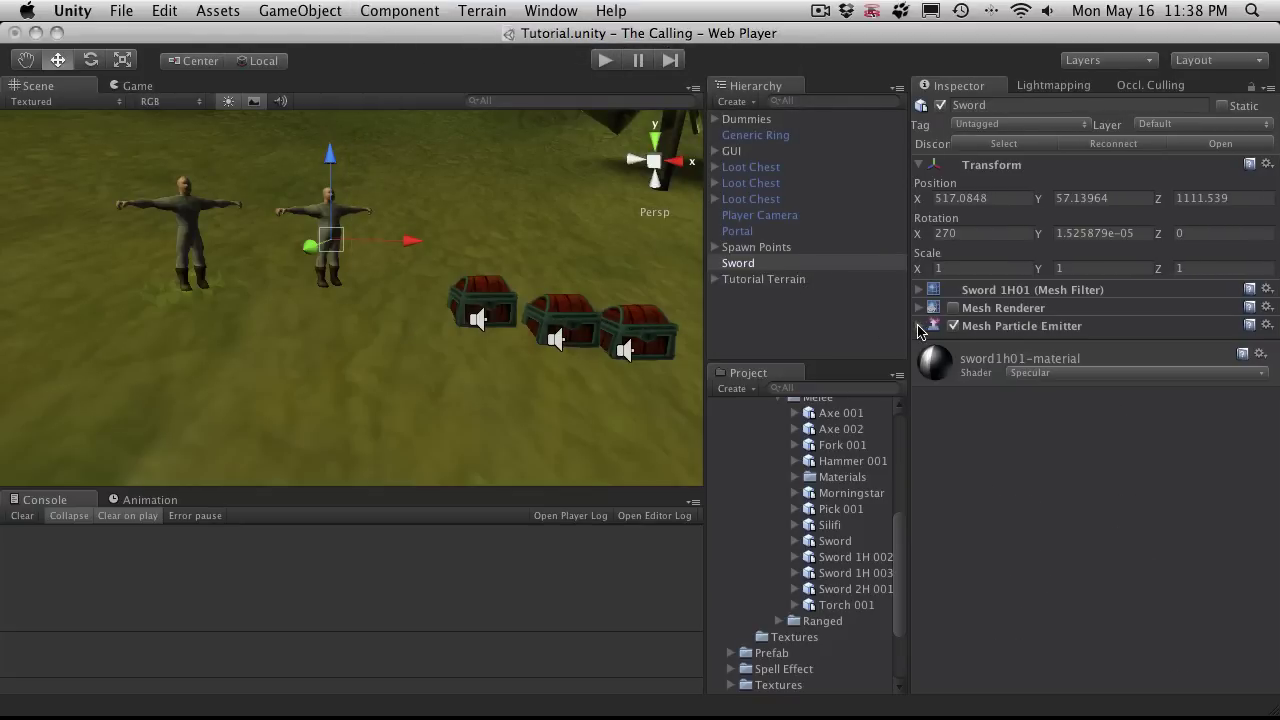
Add a Particle Animator and a Particle Renderer component to the sword.
{"action": "left_click", "coordinate": [398, 11]}
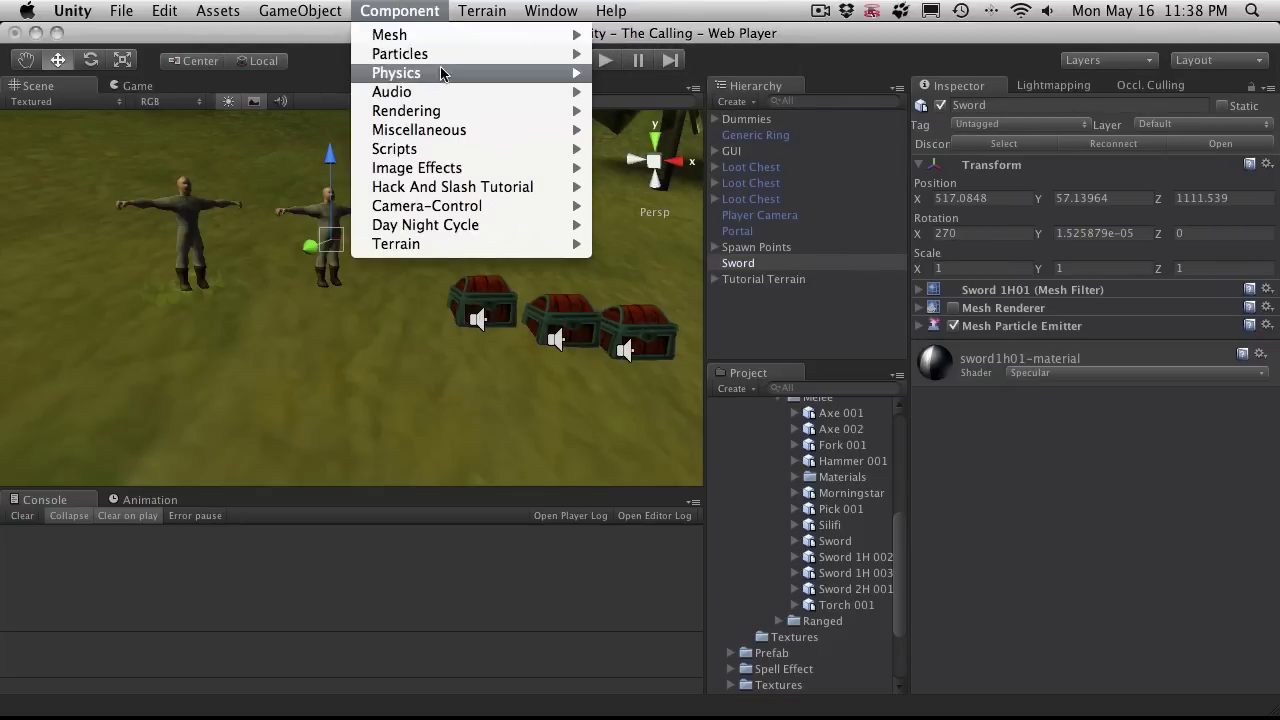
{"action": "mouse_move", "coordinate": [524, 54]}
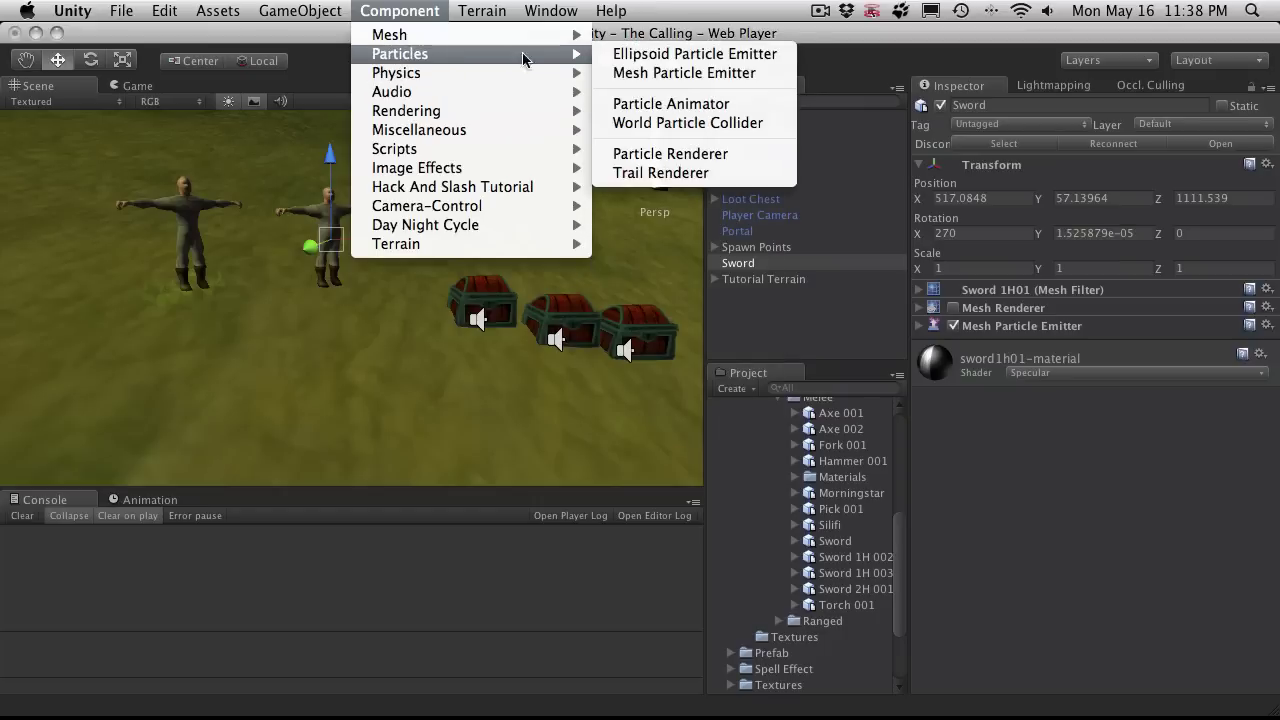
{"action": "left_click", "coordinate": [720, 105]}
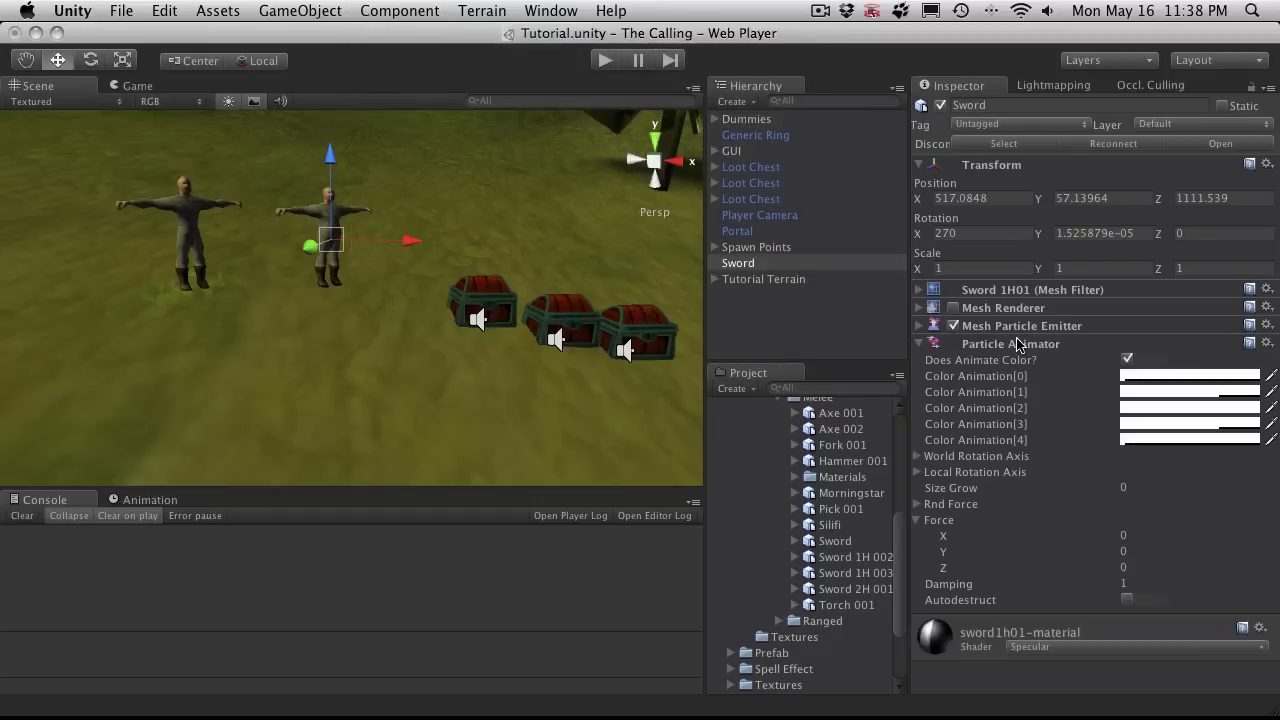
{"action": "left_click", "coordinate": [926, 344]}
{"action": "left_click", "coordinate": [398, 11]}
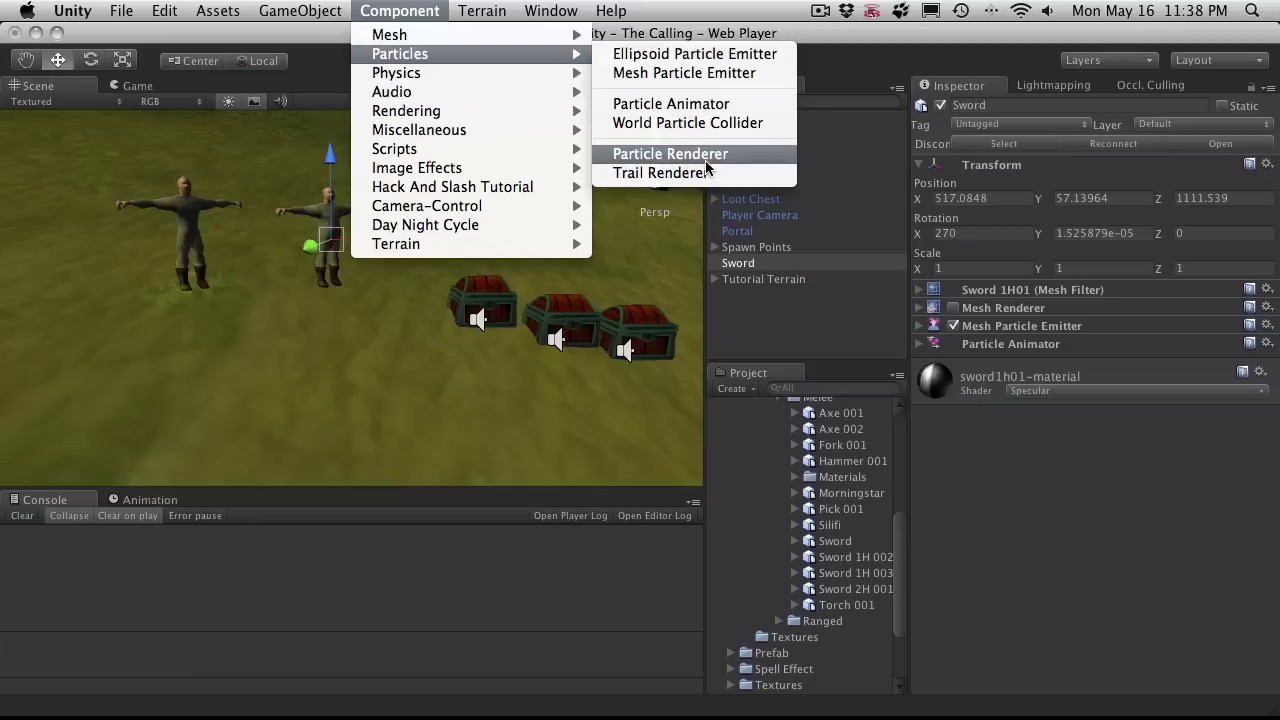
{"action": "left_click", "coordinate": [714, 160]}
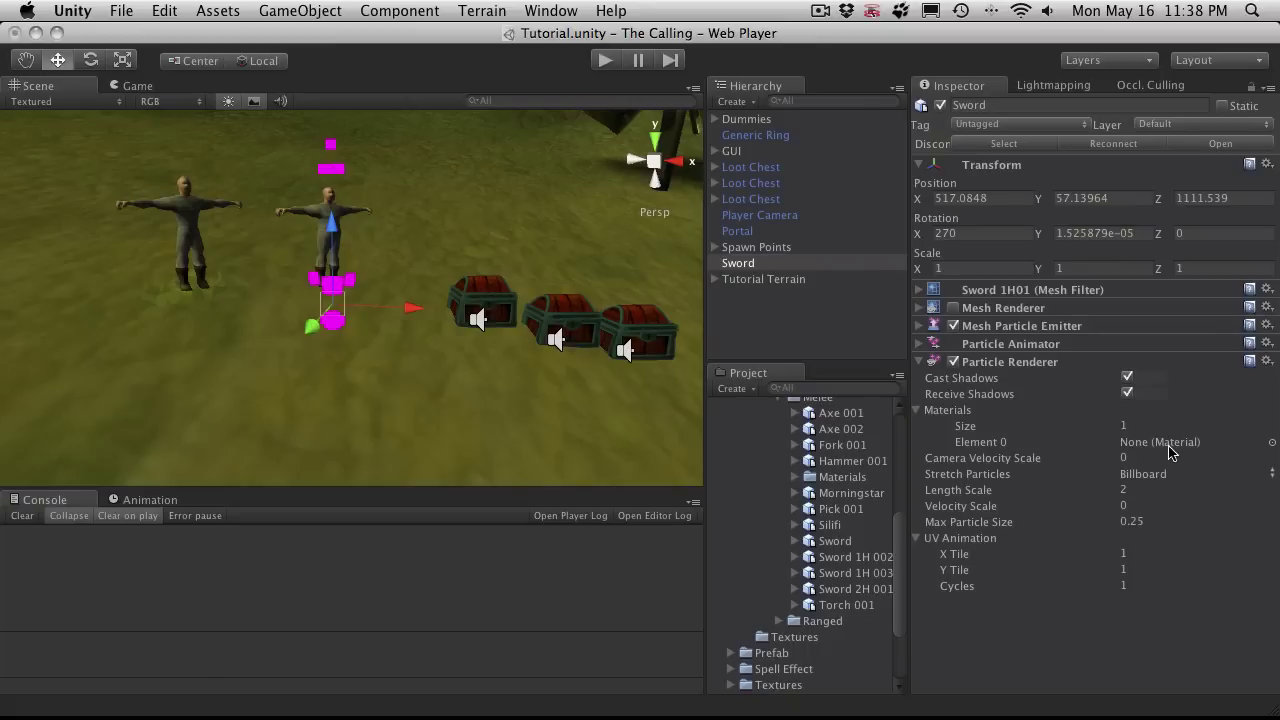
Assign the fireandsmoke material from the Resources Textures folder to Element 0 of the sword's Particle Renderer.
{"action": "scroll", "coordinate": [742, 640], "scroll_direction": "up", "scroll_amount": 5}
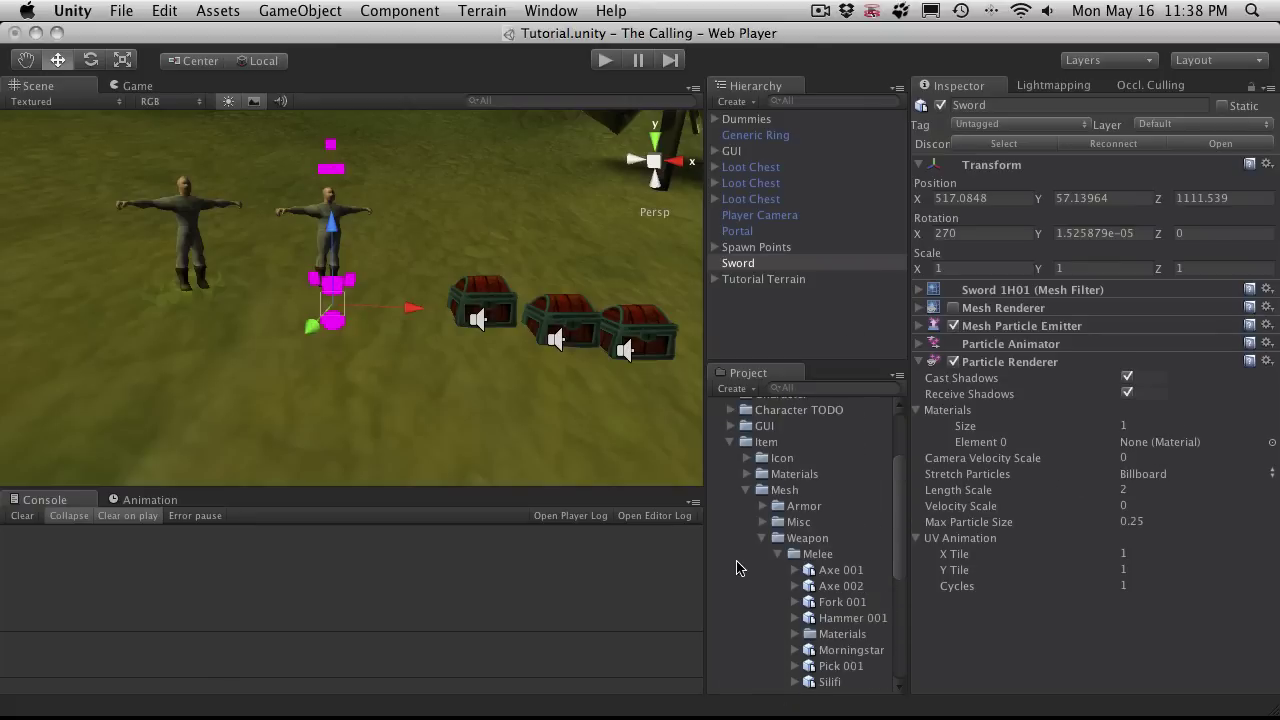
{"action": "left_click", "coordinate": [745, 490]}
{"action": "left_click", "coordinate": [732, 466]}
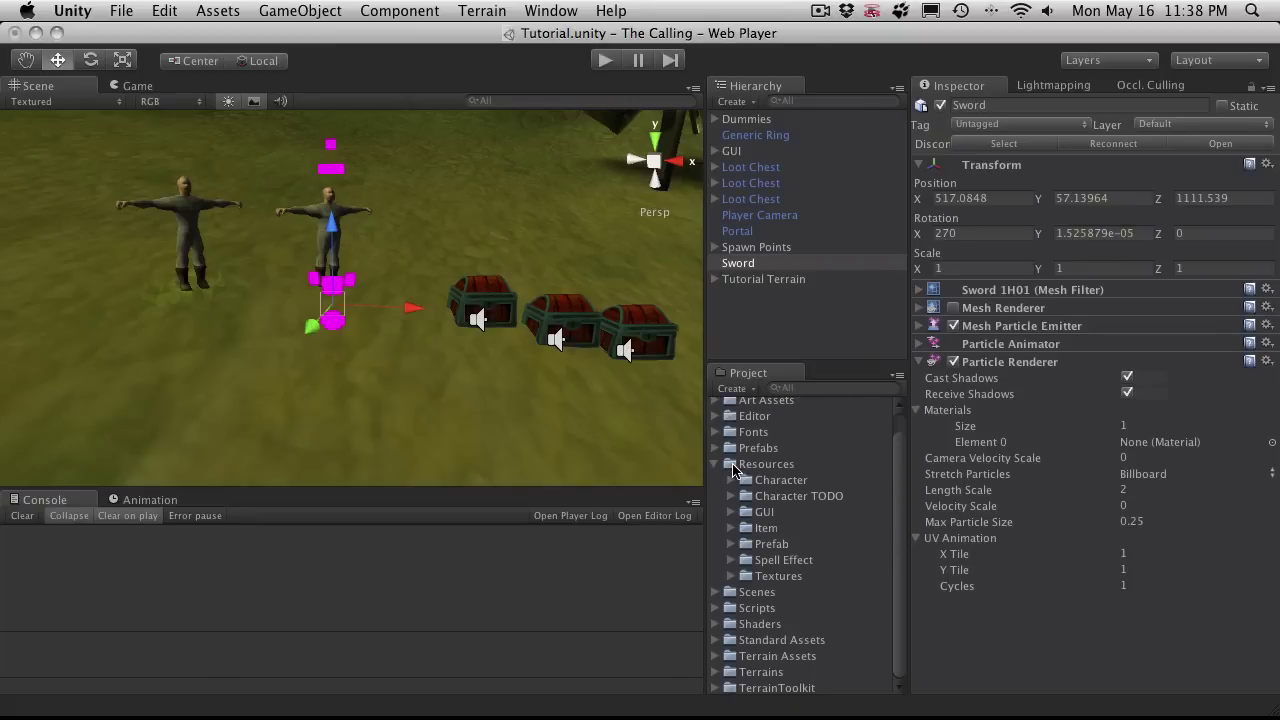
{"action": "left_click", "coordinate": [731, 576]}
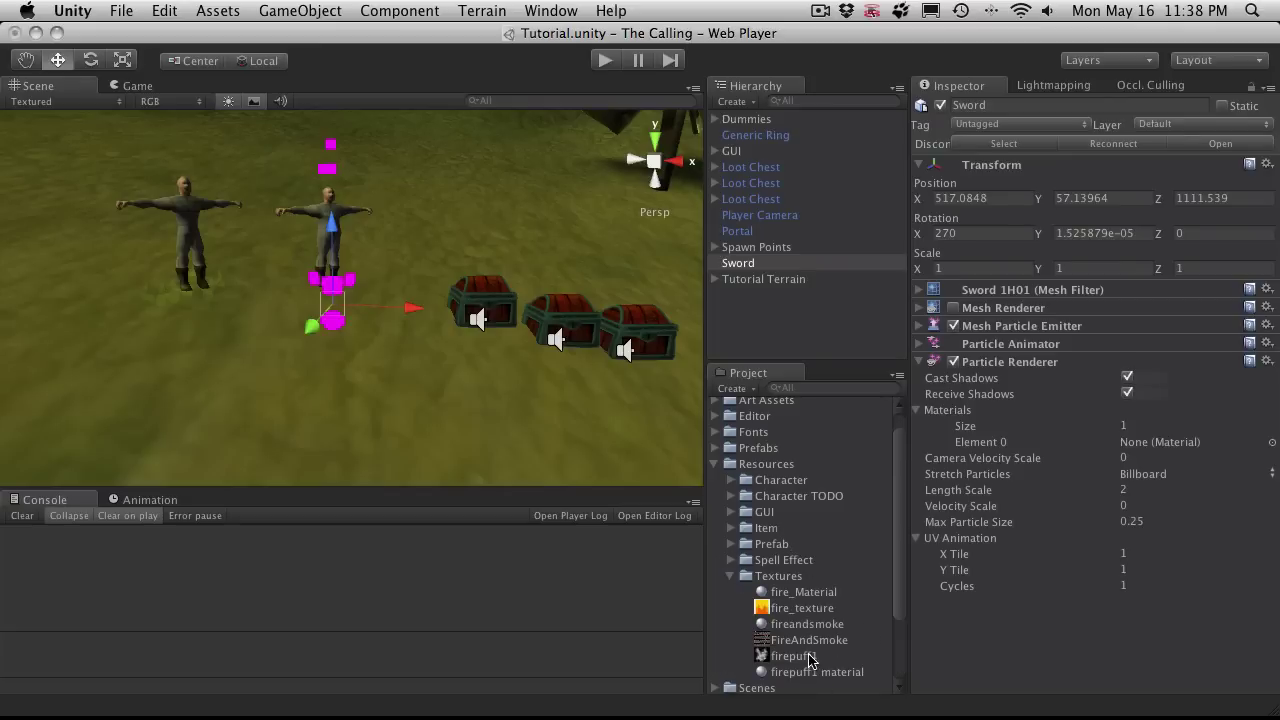
{"action": "left_click_drag", "start_coordinate": [814, 630], "coordinate": [1150, 452]}
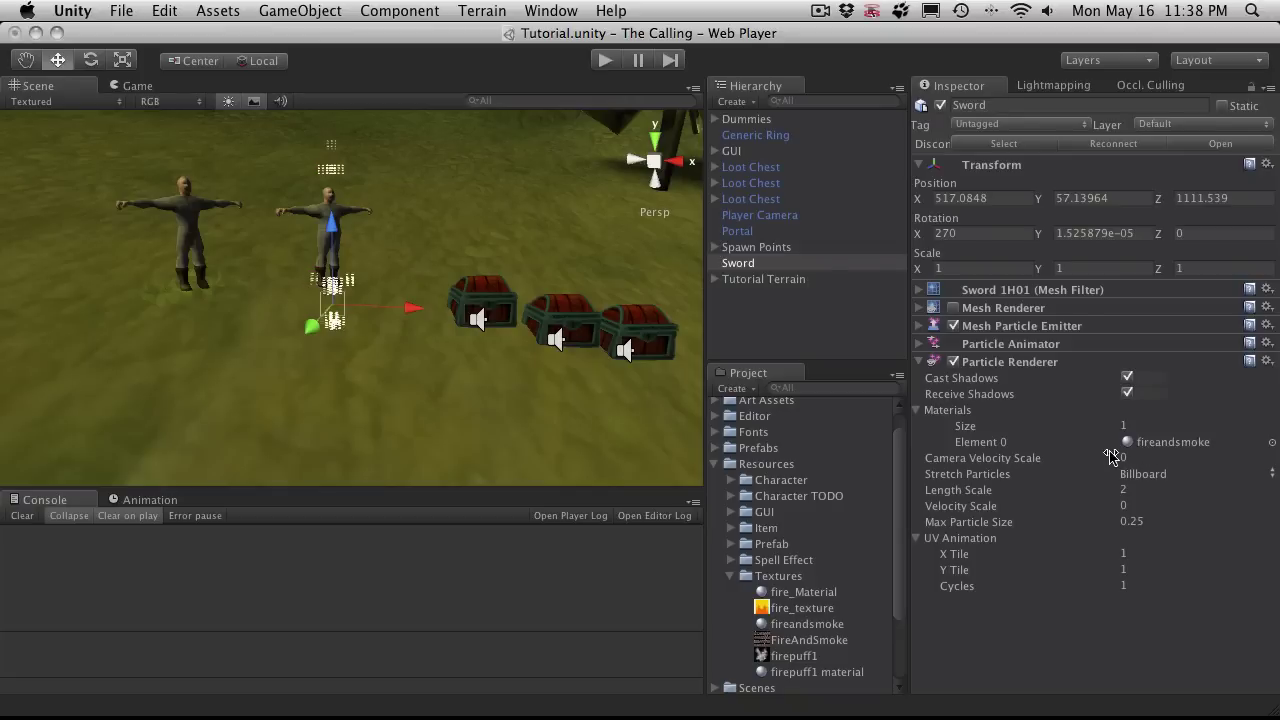
Set the Particle Renderer's UV Animation to X Tile 8, Y Tile 4 and Cycles 4, then collapse that section.
{"action": "left_click", "coordinate": [1139, 552]}
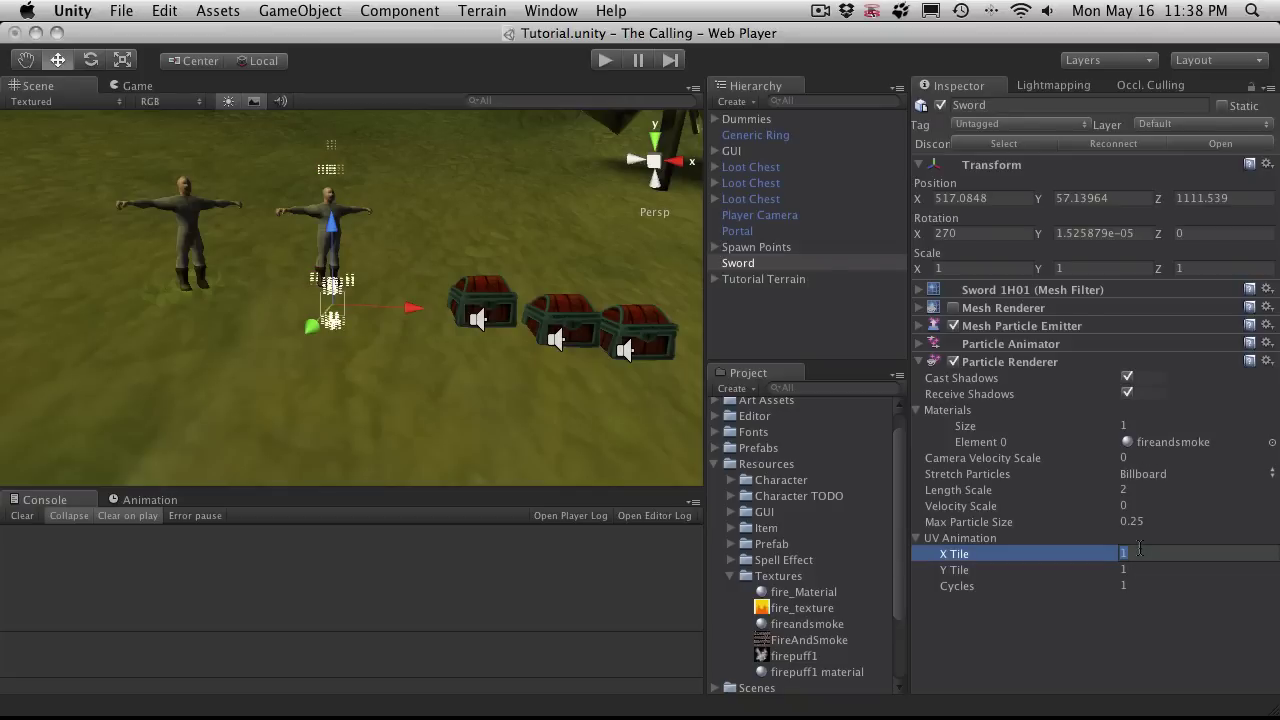
{"action": "key", "text": "Tab"}
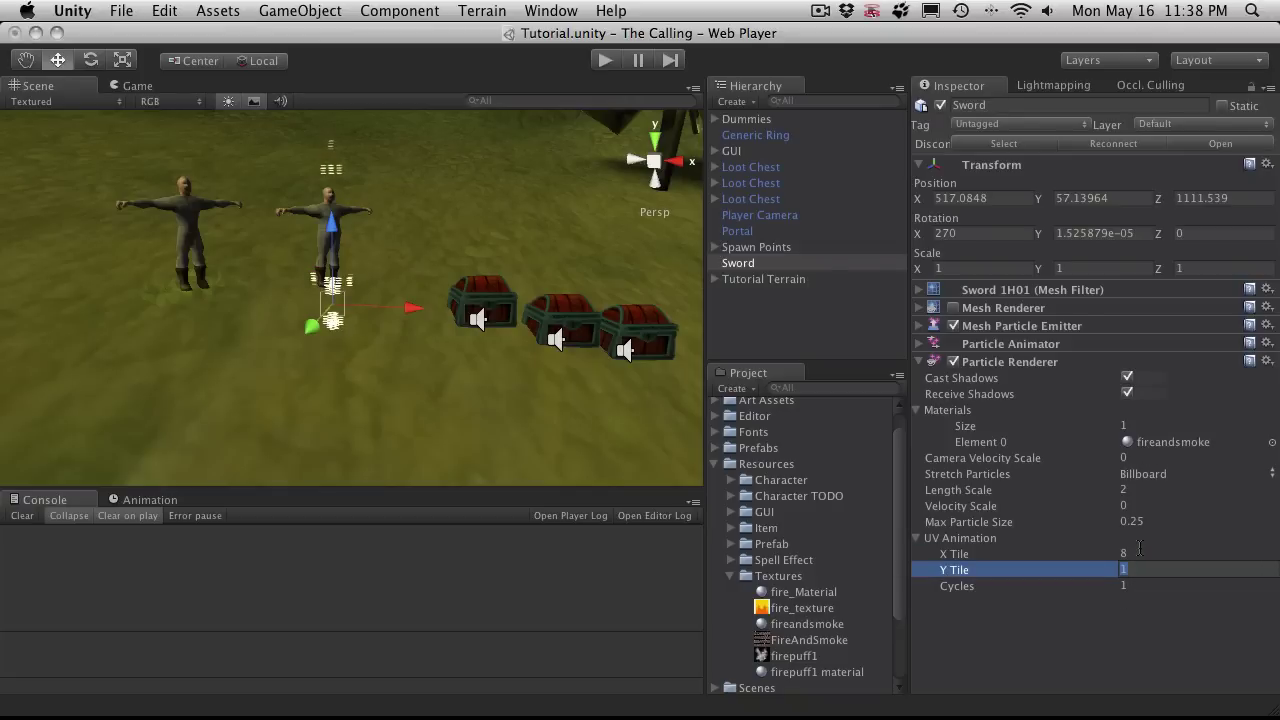
{"action": "type", "text": "4"}
{"action": "key", "text": "Return"}
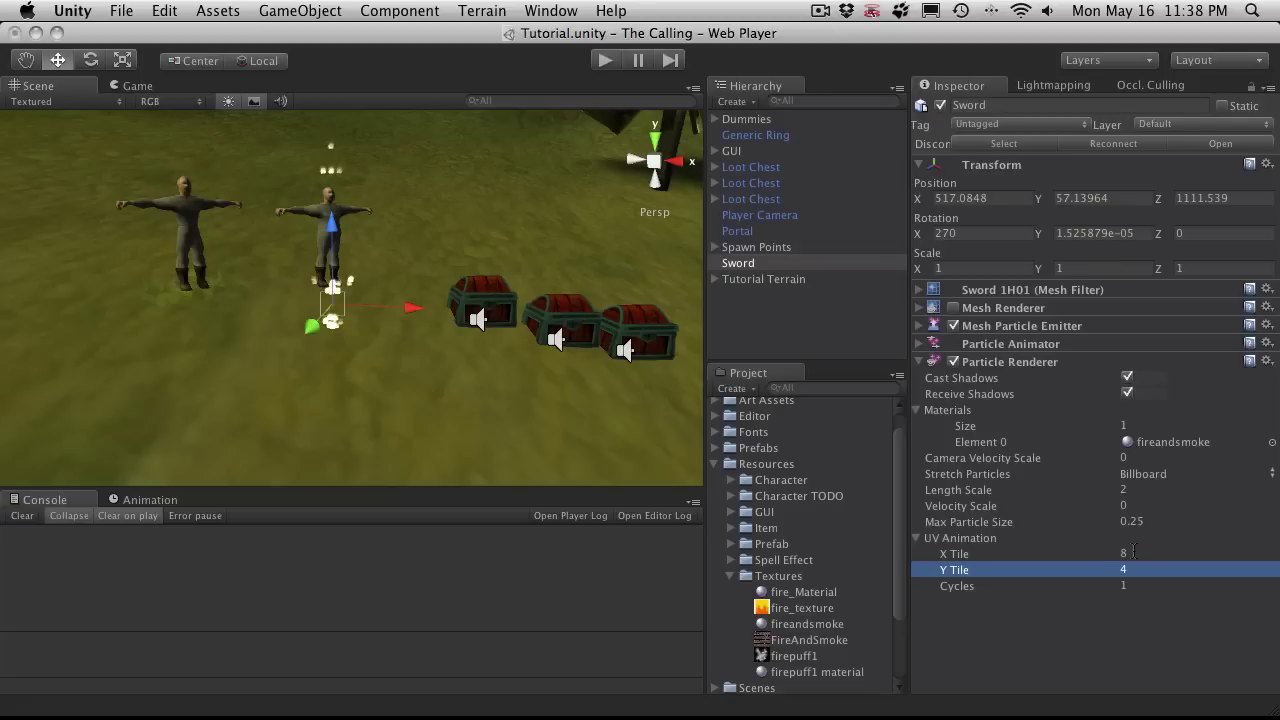
{"action": "left_click", "coordinate": [1132, 585]}
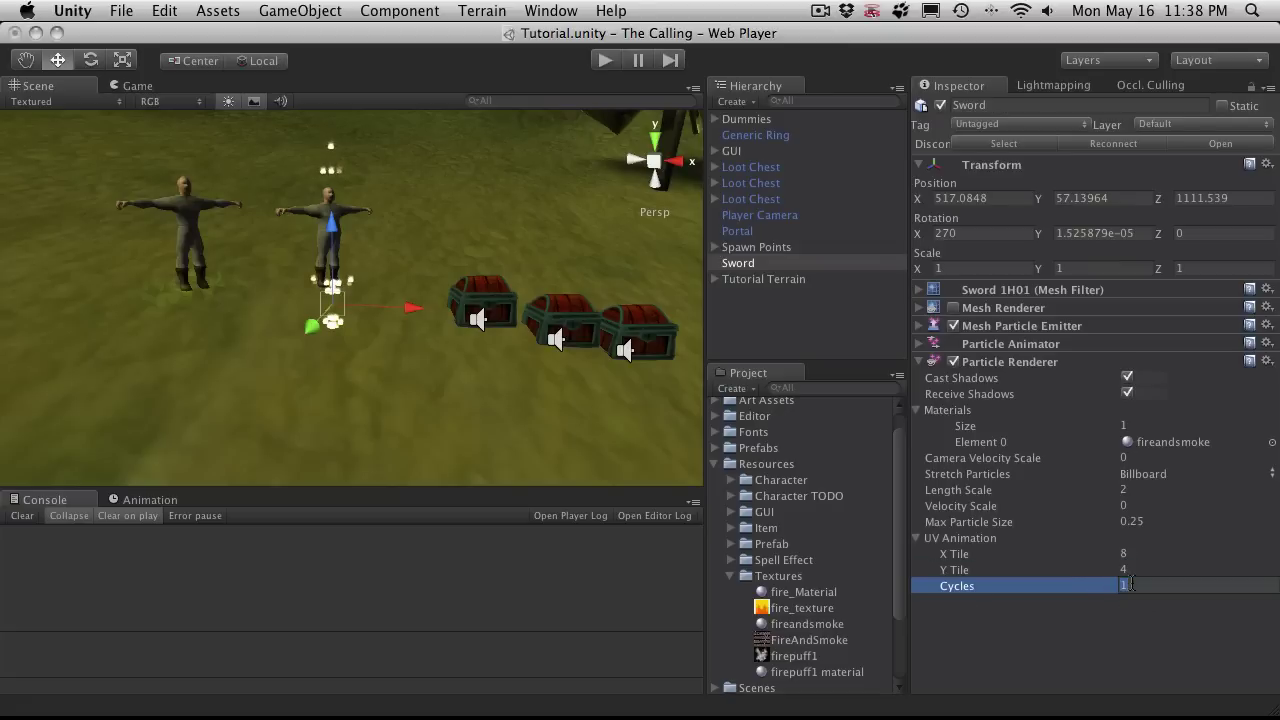
{"action": "type", "text": "4"}
{"action": "key", "text": "Return"}
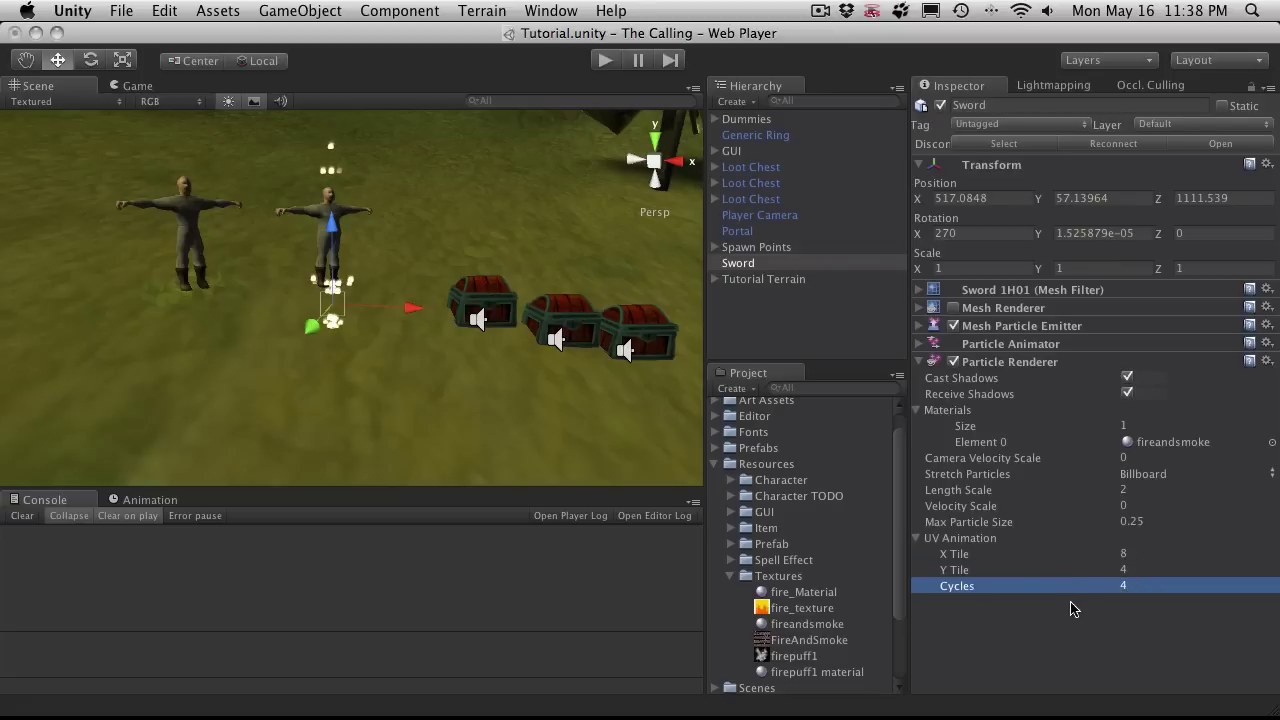
{"action": "left_click", "coordinate": [918, 539]}
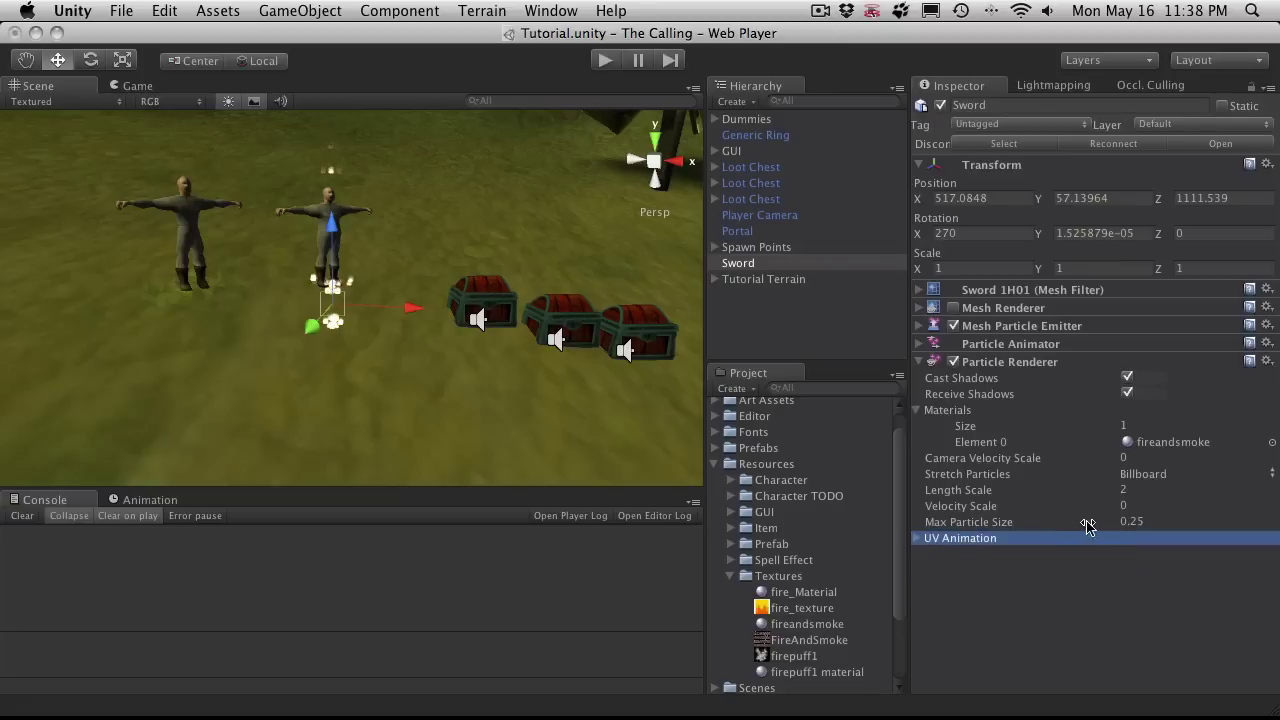
Turn off Cast Shadows and Receive Shadows on the sword's Particle Renderer, then collapse its Materials list and the component.
{"action": "left_click", "coordinate": [1128, 394]}
{"action": "left_click", "coordinate": [920, 410]}
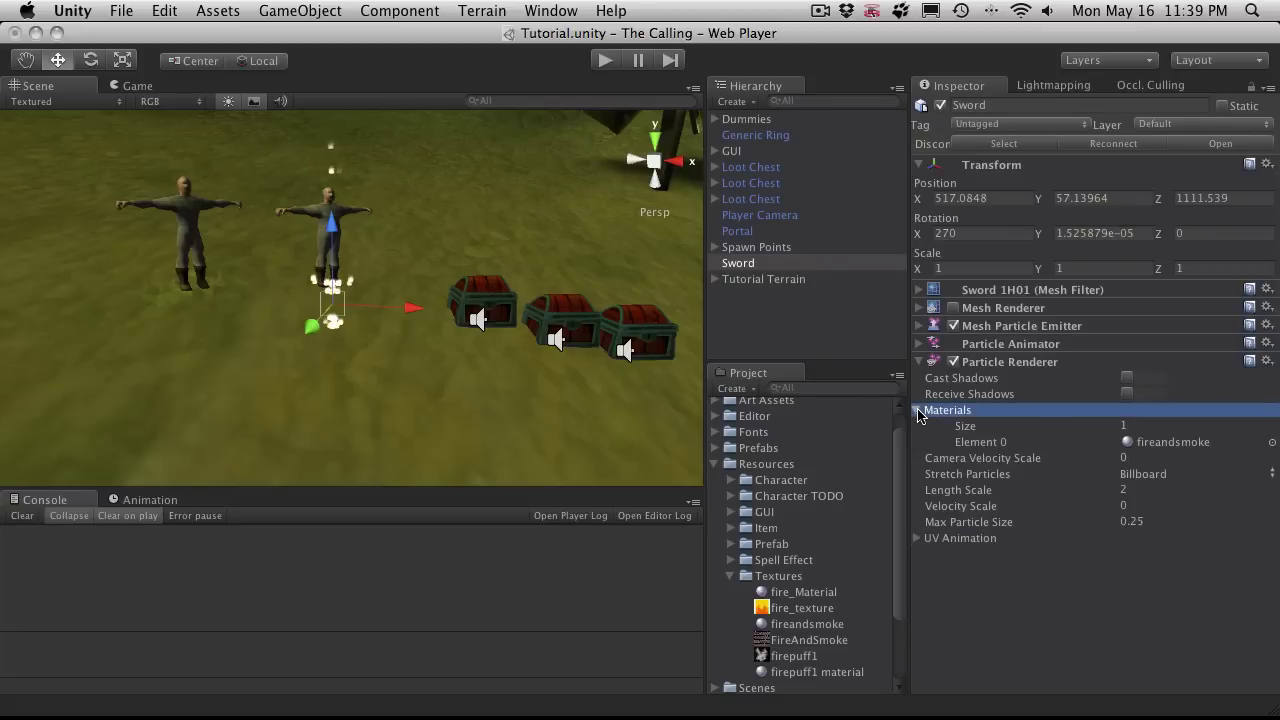
{"action": "left_click", "coordinate": [920, 362]}
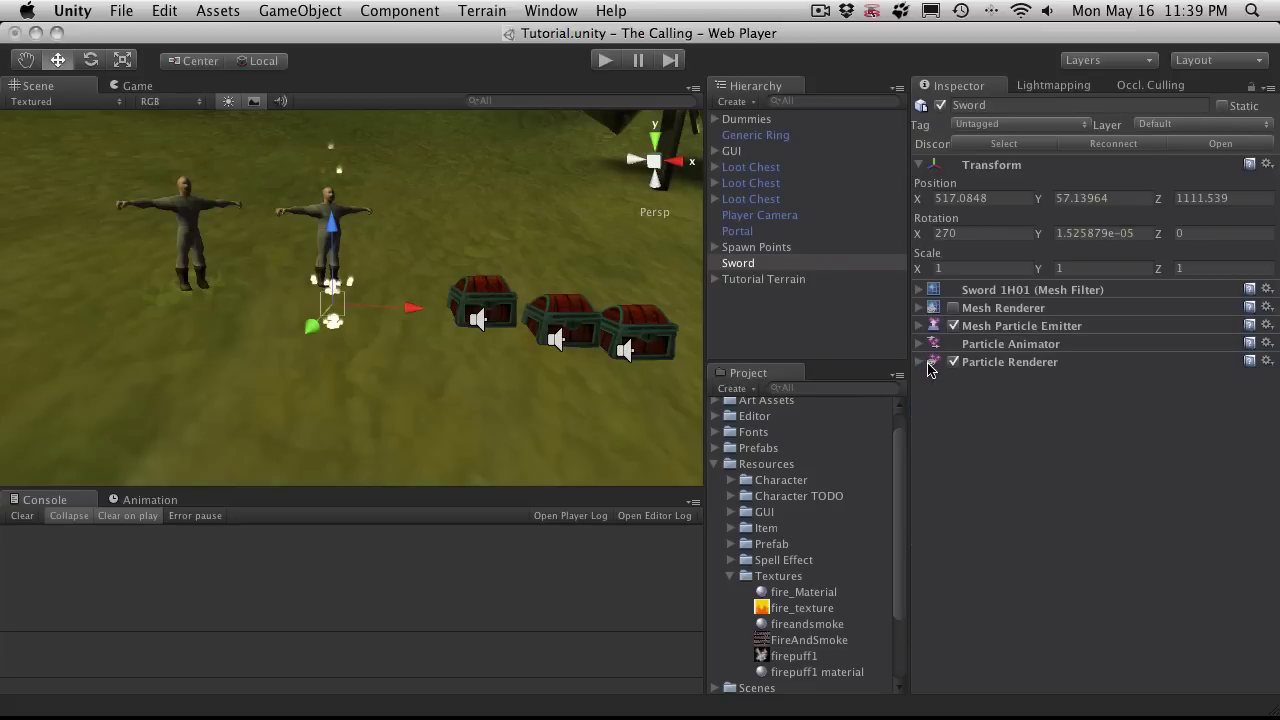
{"action": "left_click", "coordinate": [920, 362]}
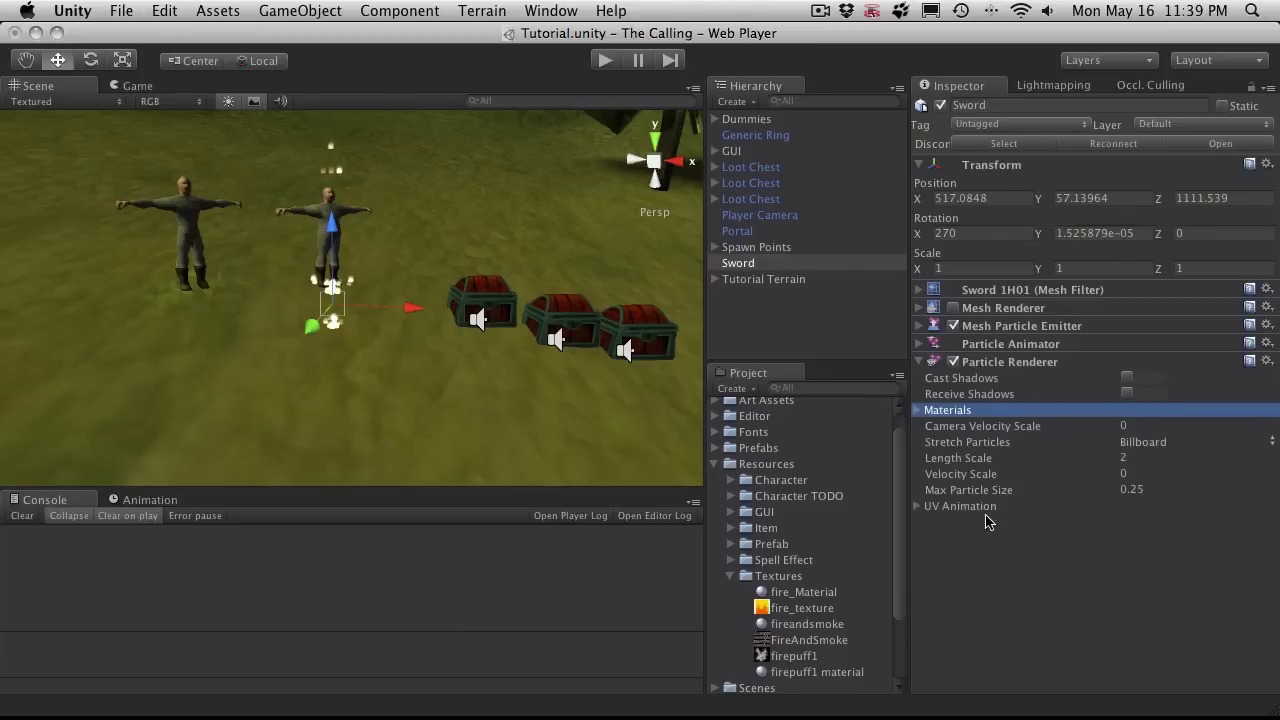
{"action": "left_click", "coordinate": [920, 363]}
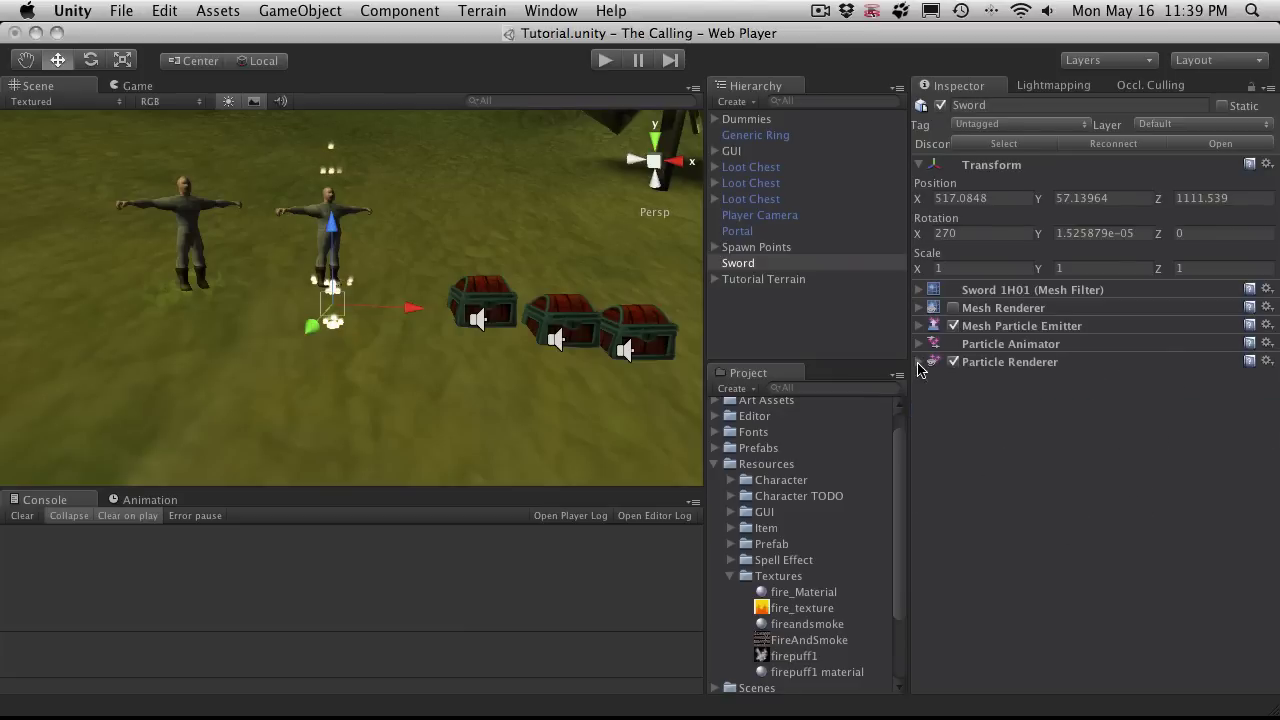
Set Color Animation[0] of the sword's Particle Animator to Maraschino red at 10% opacity.
{"action": "left_click", "coordinate": [920, 344]}
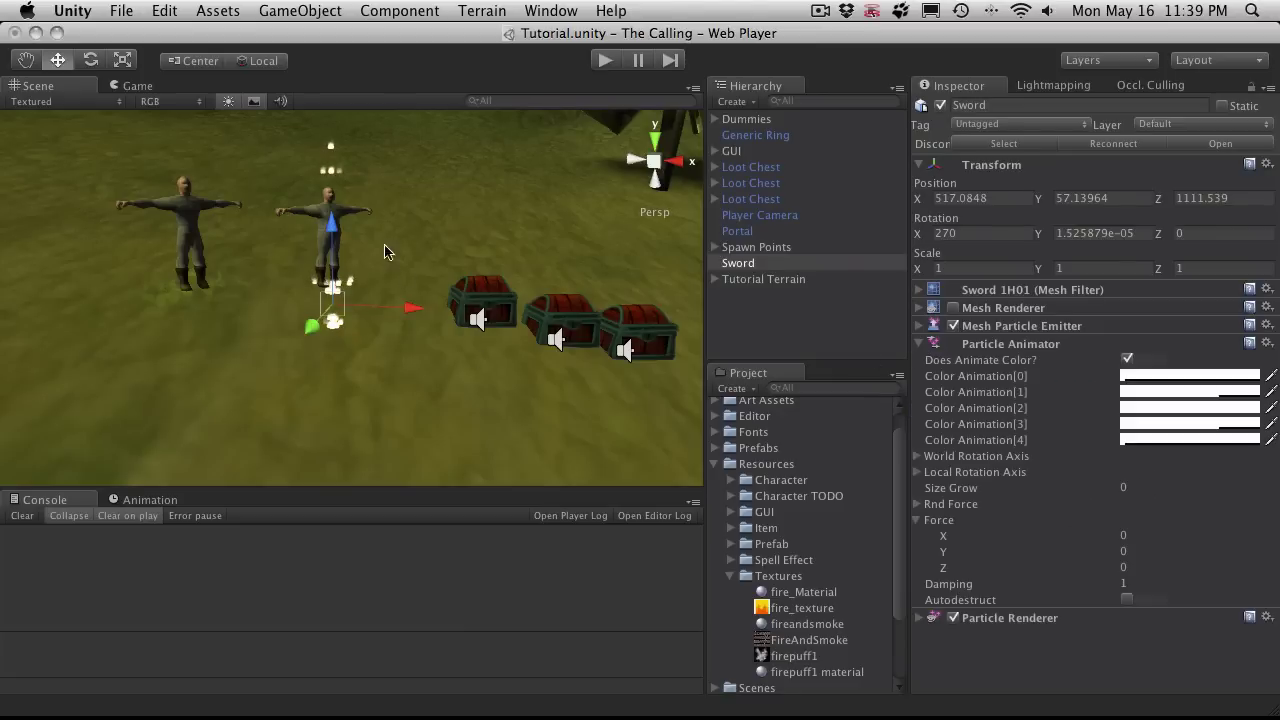
{"action": "scroll", "coordinate": [348, 255], "scroll_direction": "up", "scroll_amount": 3}
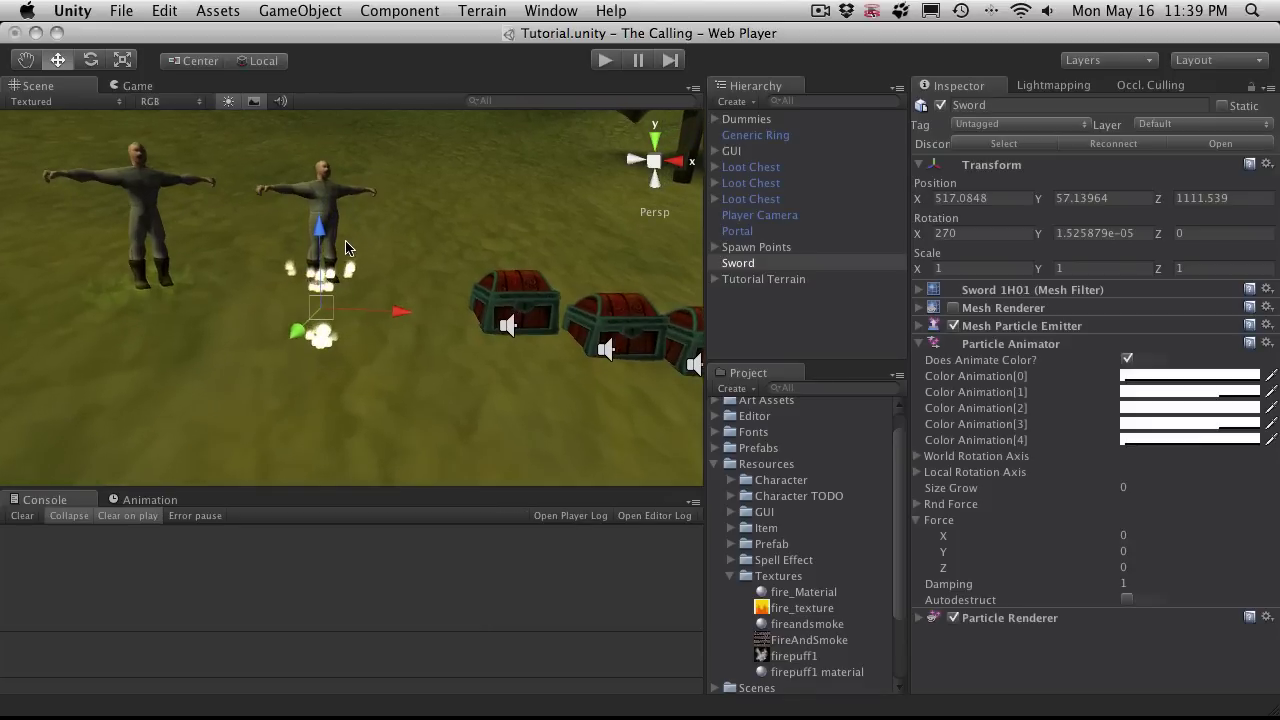
{"action": "left_click", "coordinate": [1210, 379]}
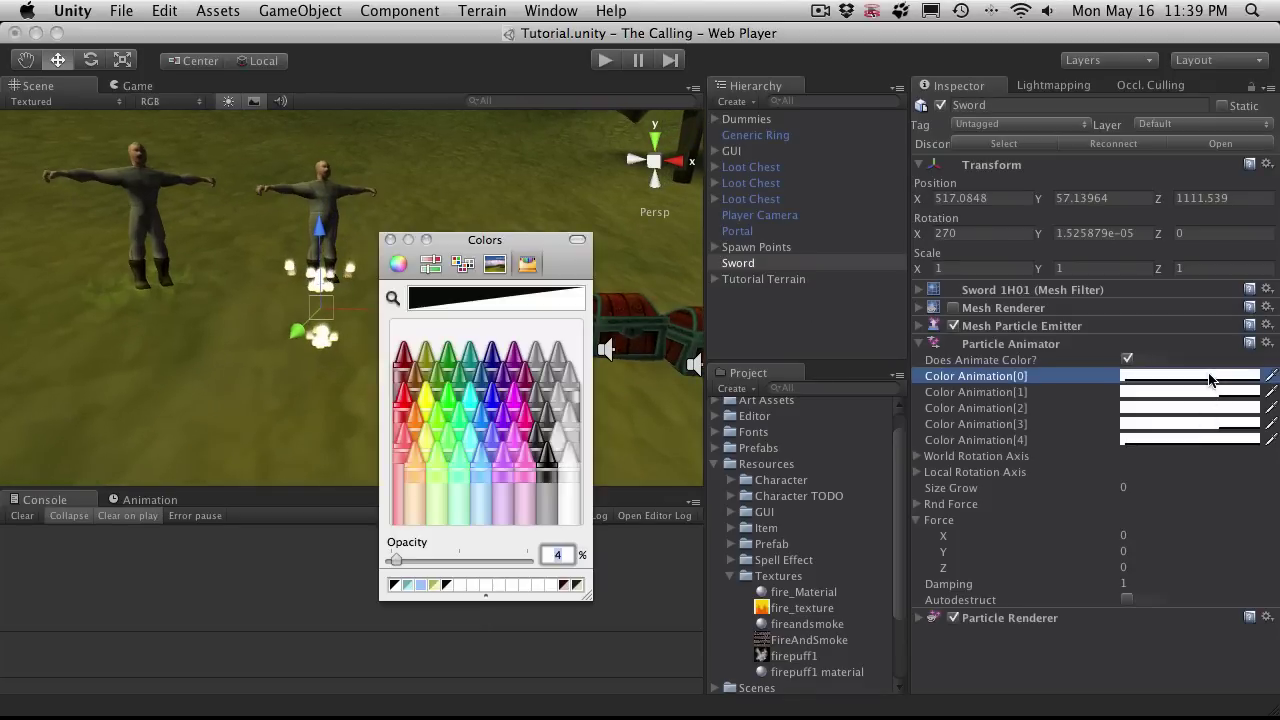
{"action": "left_click_drag", "start_coordinate": [524, 243], "coordinate": [613, 218]}
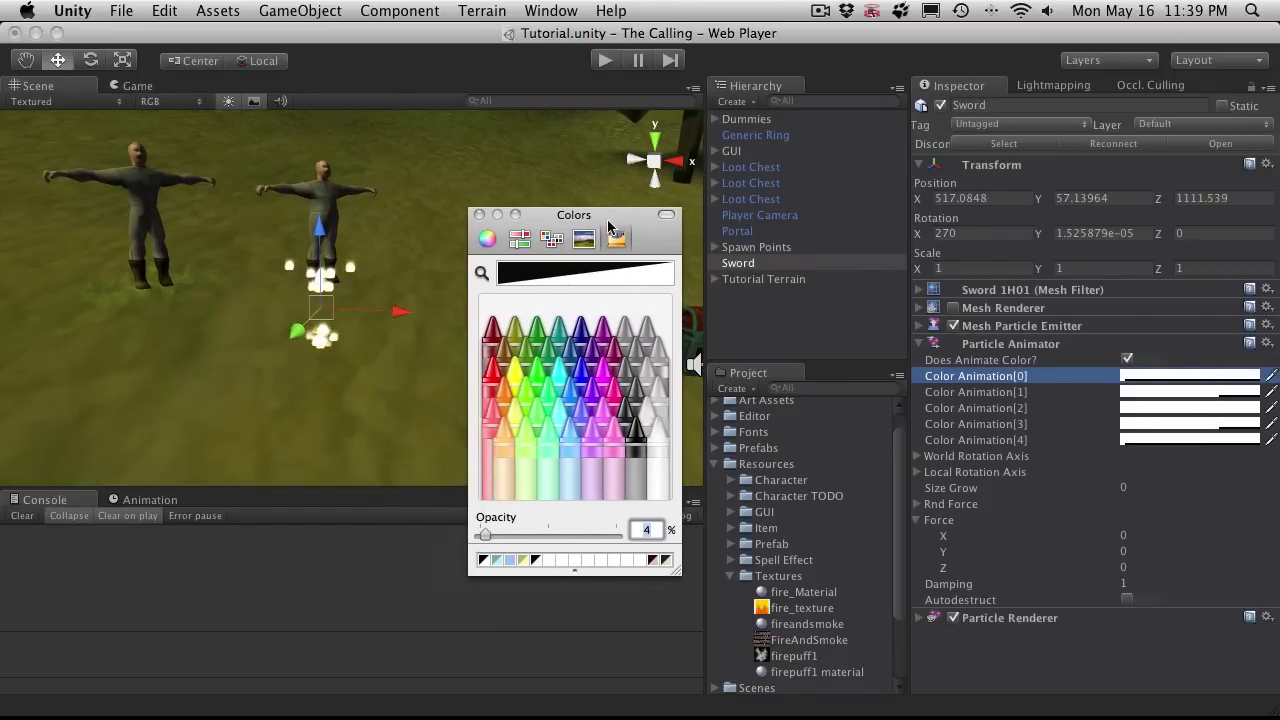
{"action": "left_click", "coordinate": [497, 392]}
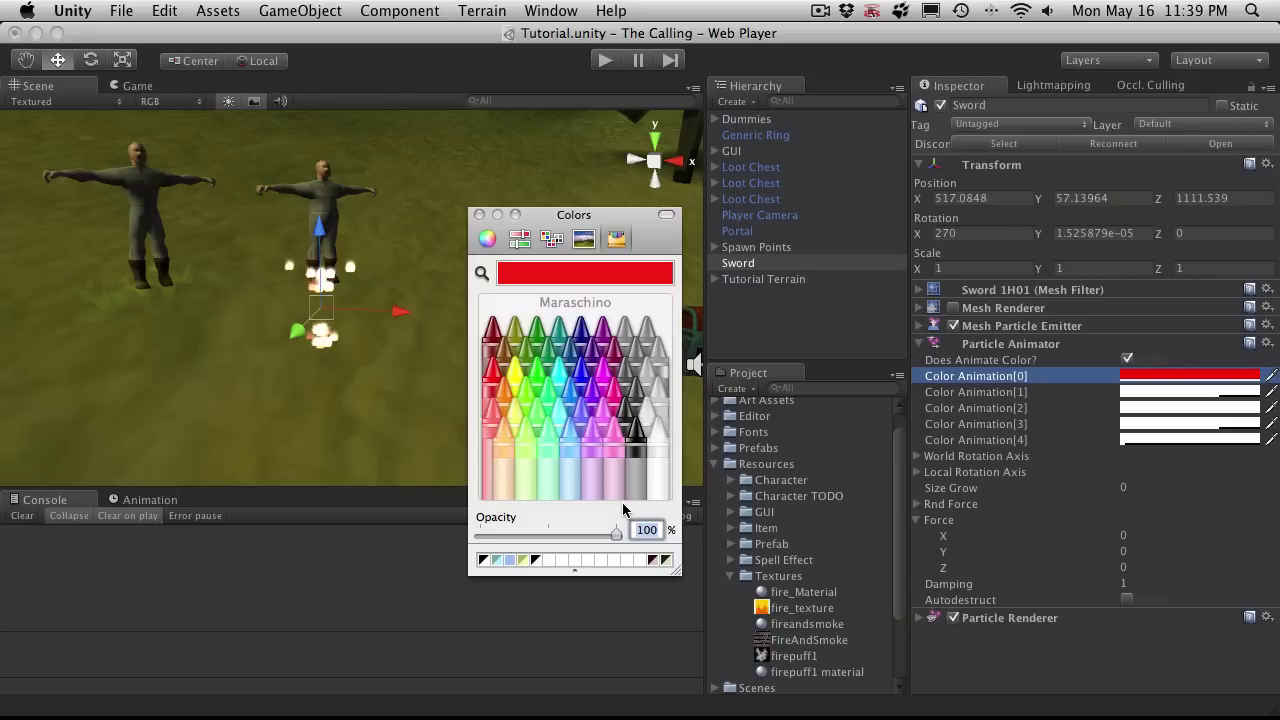
{"action": "type", "text": "10"}
{"action": "key", "text": "Return"}
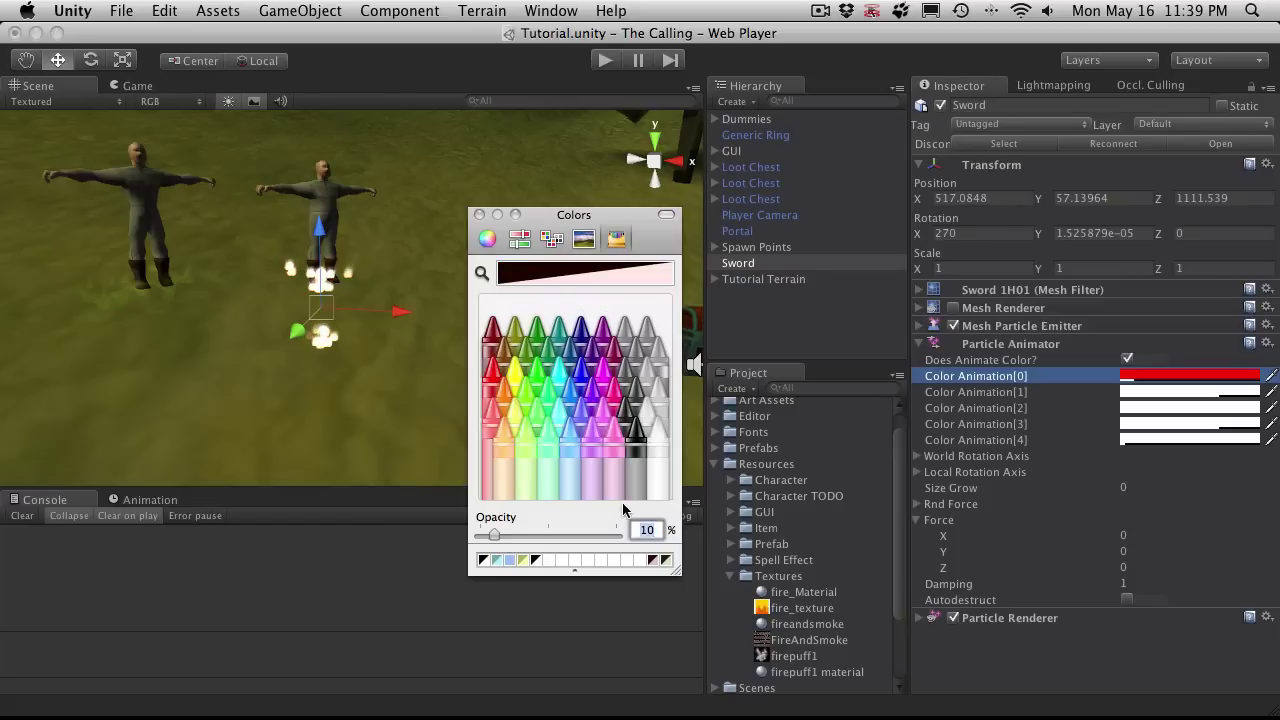
Set Color Animation[4] of the Particle Animator to Lemon yellow at 10% opacity.
{"action": "left_click", "coordinate": [1163, 440]}
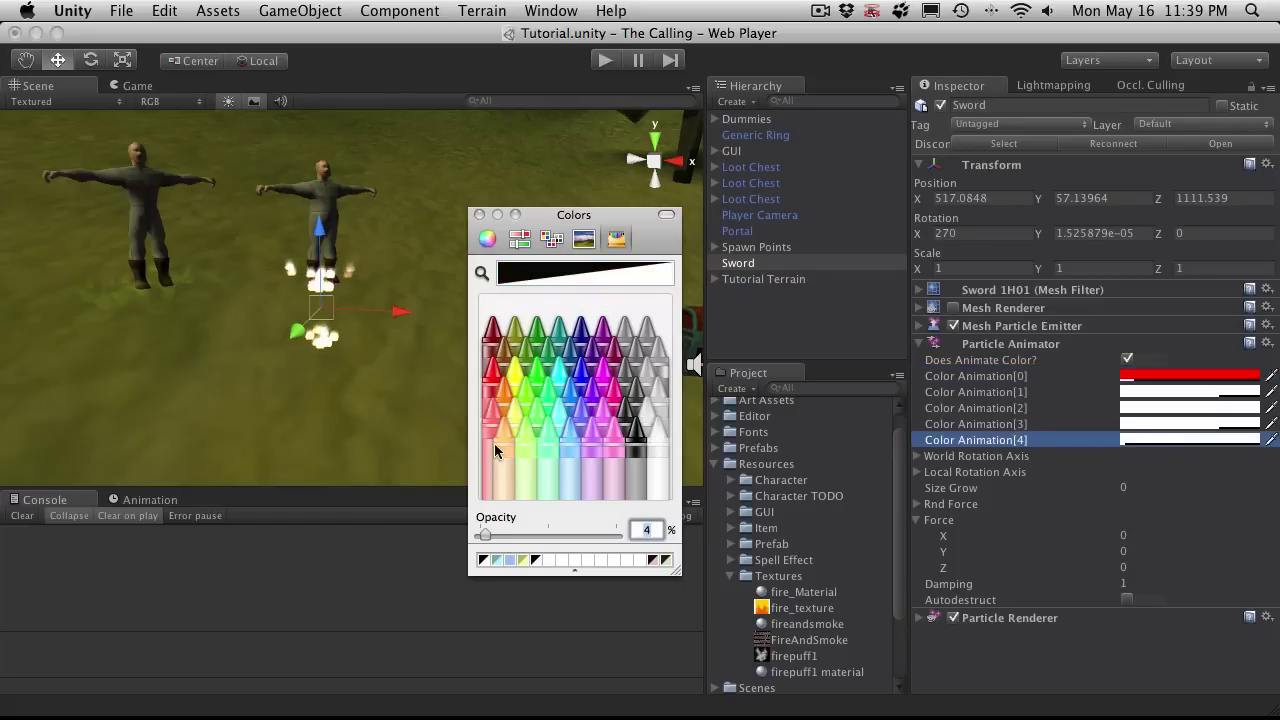
{"action": "left_click", "coordinate": [512, 376]}
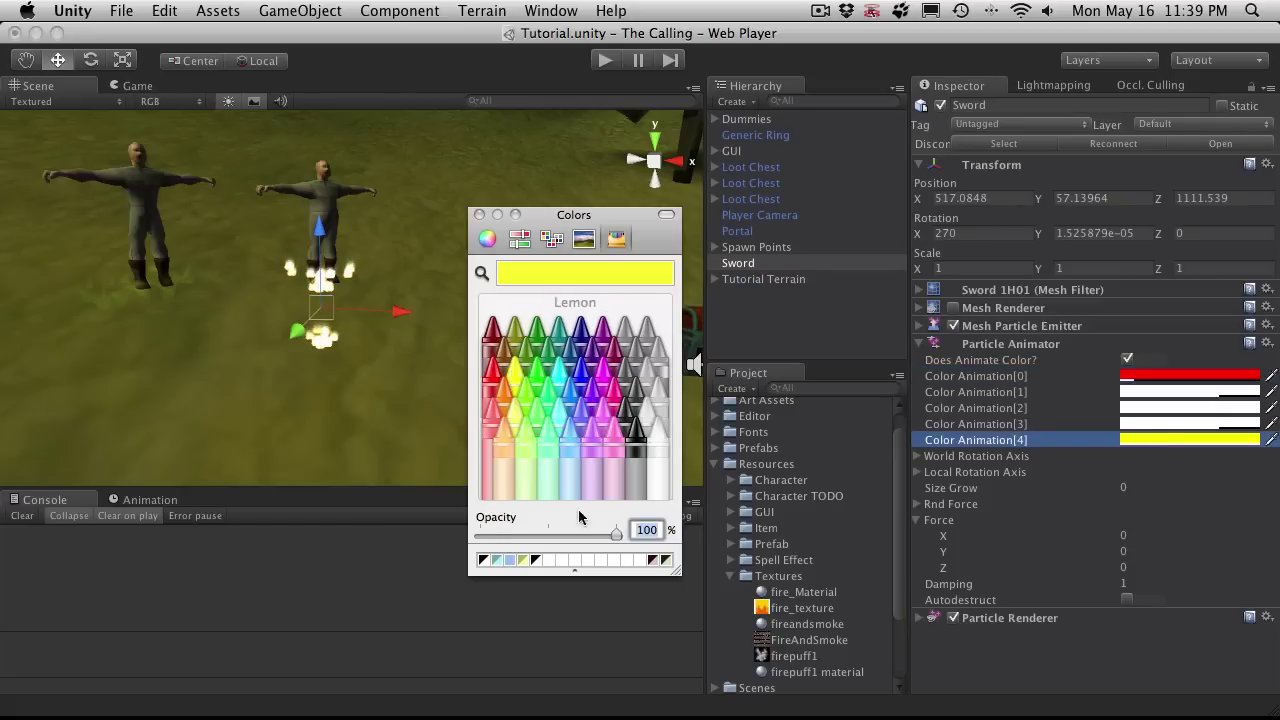
{"action": "type", "text": "10"}
{"action": "key", "text": "Return"}
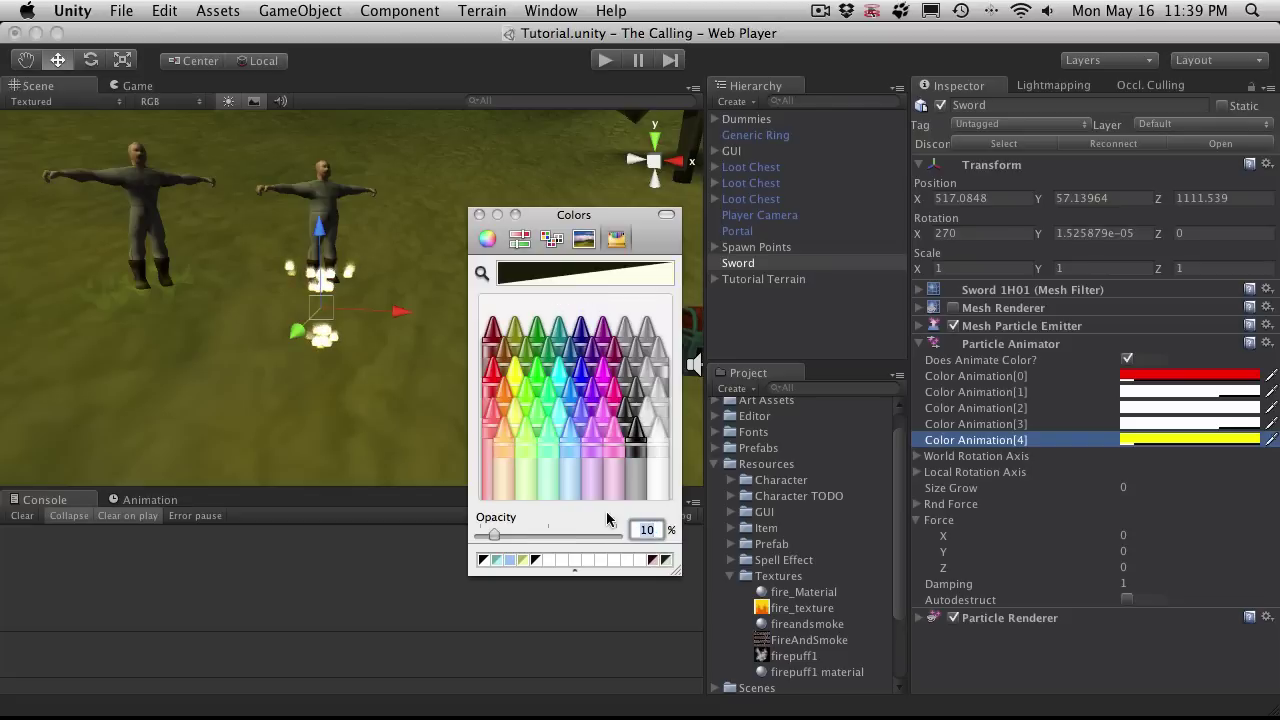
Set Color Animation[2] of the Particle Animator to Tangerine orange at 50% opacity.
{"action": "left_click", "coordinate": [1155, 408]}
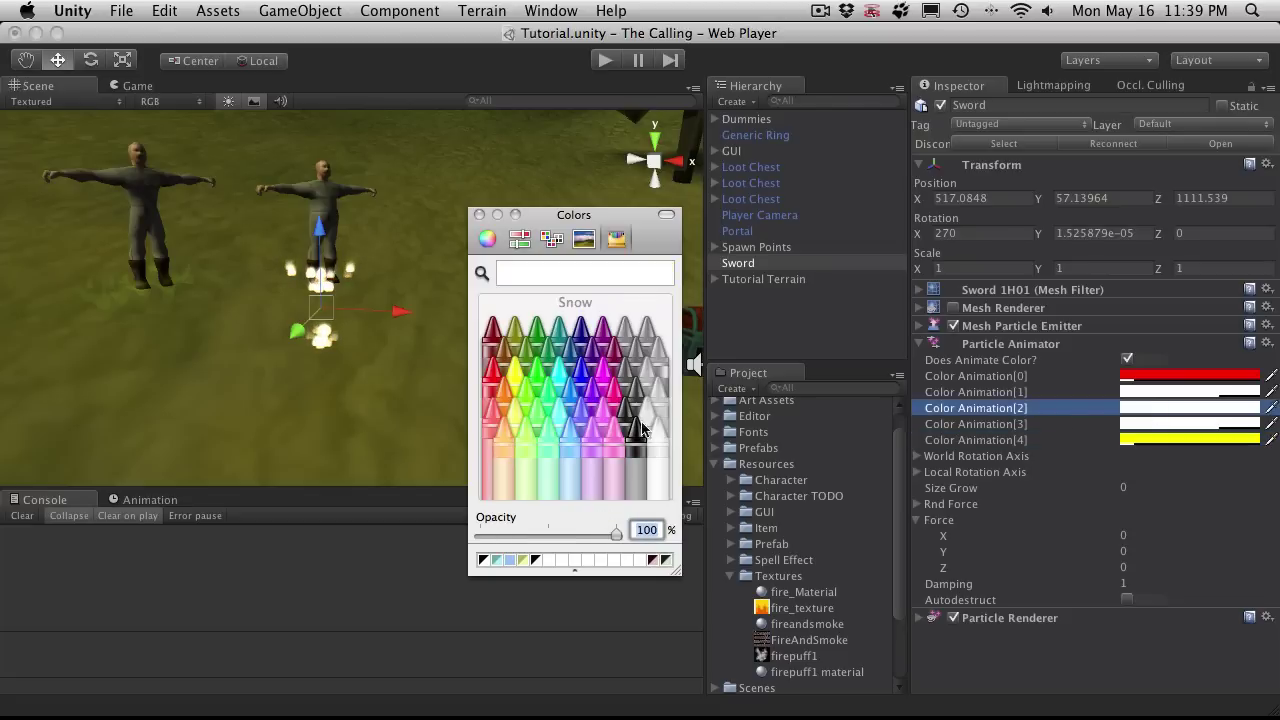
{"action": "left_click", "coordinate": [501, 396]}
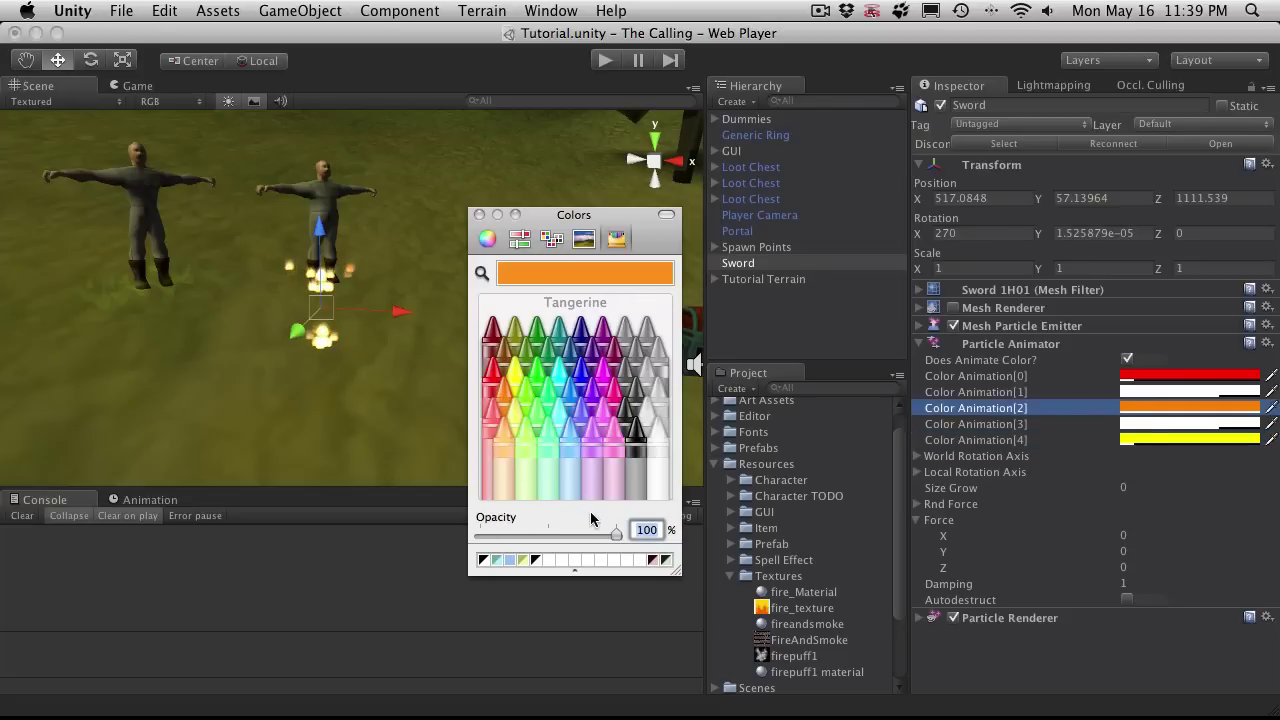
{"action": "type", "text": "50"}
{"action": "key", "text": "Return"}
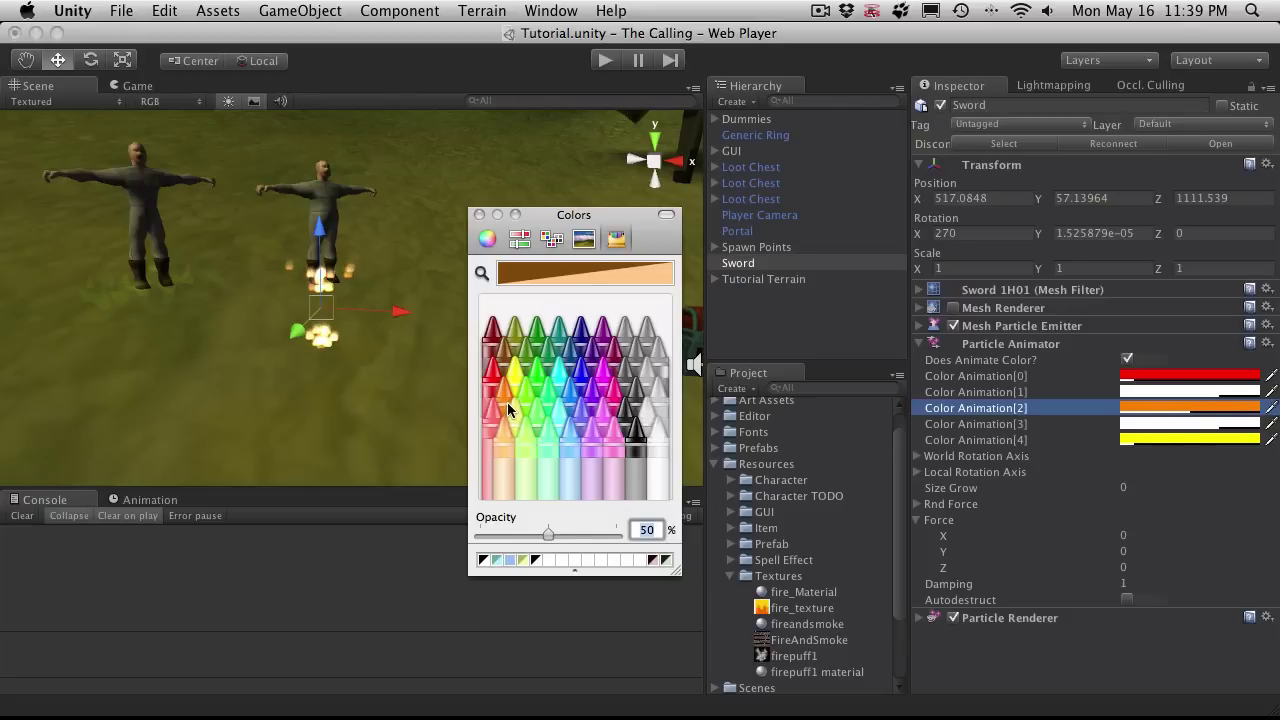
Try Cantaloupe at 30% opacity for Color Animation[2] and return it to Tangerine at 50% opacity.
{"action": "left_click", "coordinate": [501, 436]}
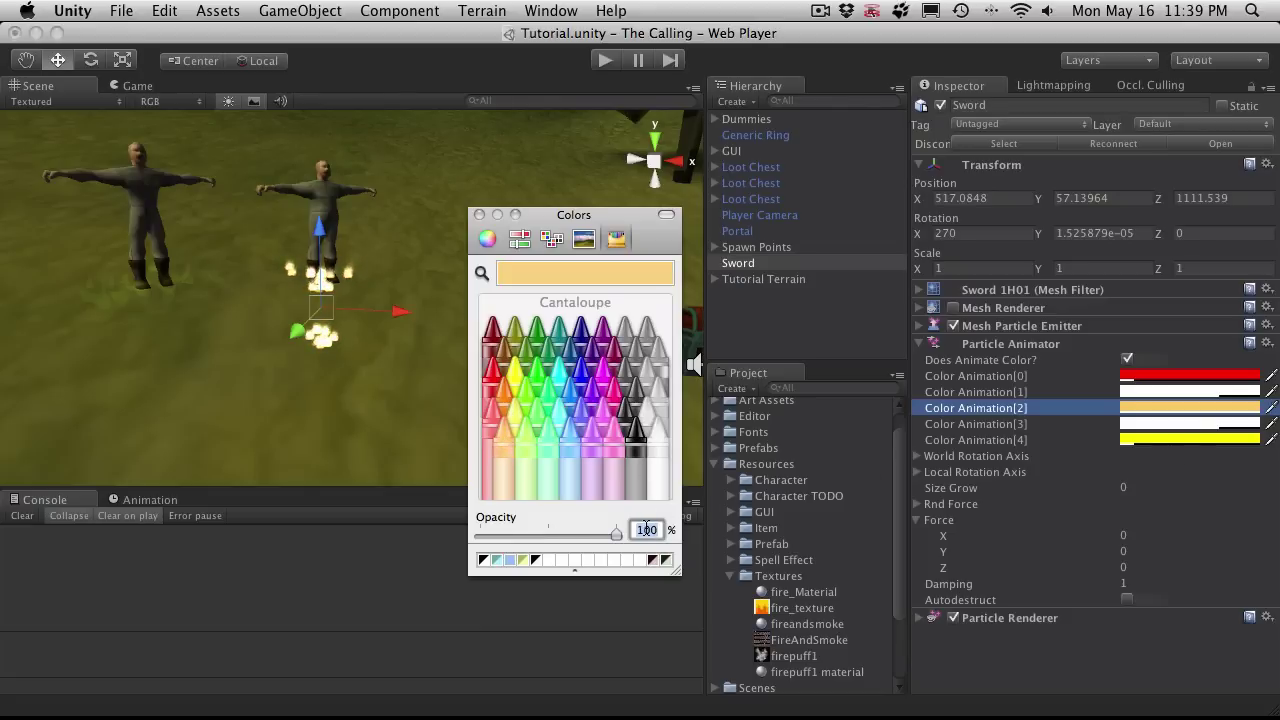
{"action": "type", "text": "30"}
{"action": "key", "text": "Return"}
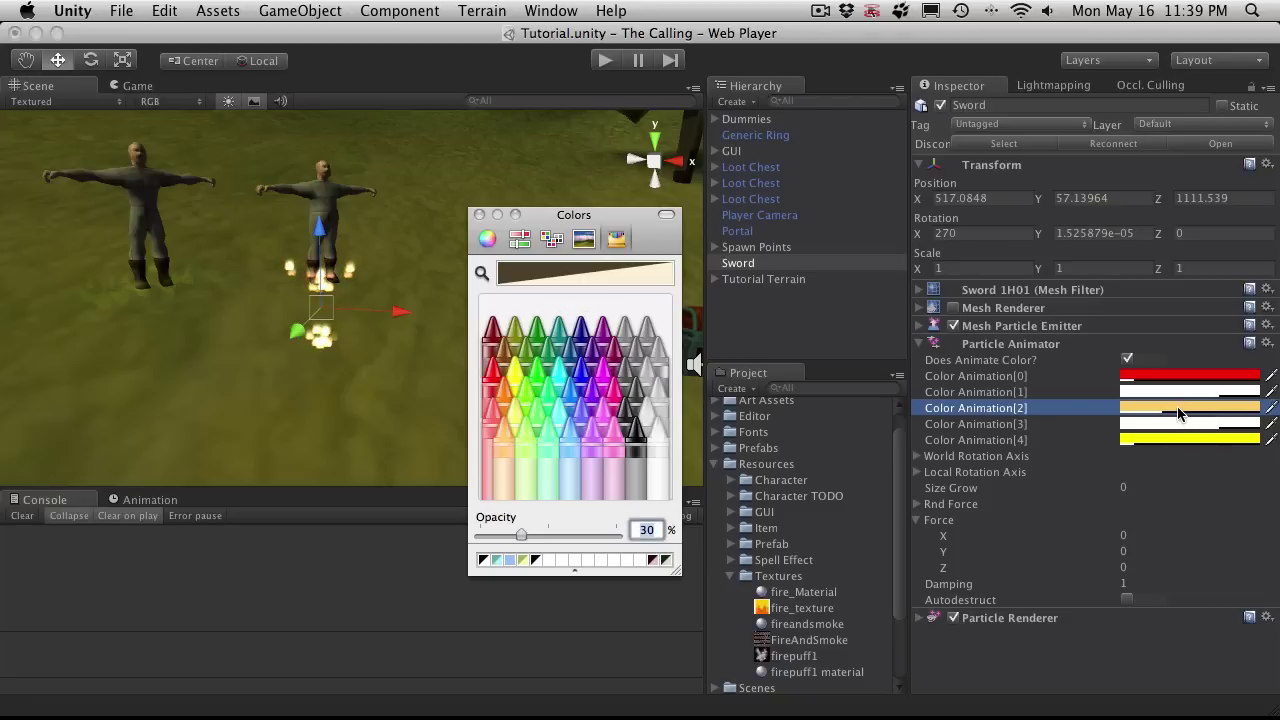
{"action": "left_click", "coordinate": [529, 396]}
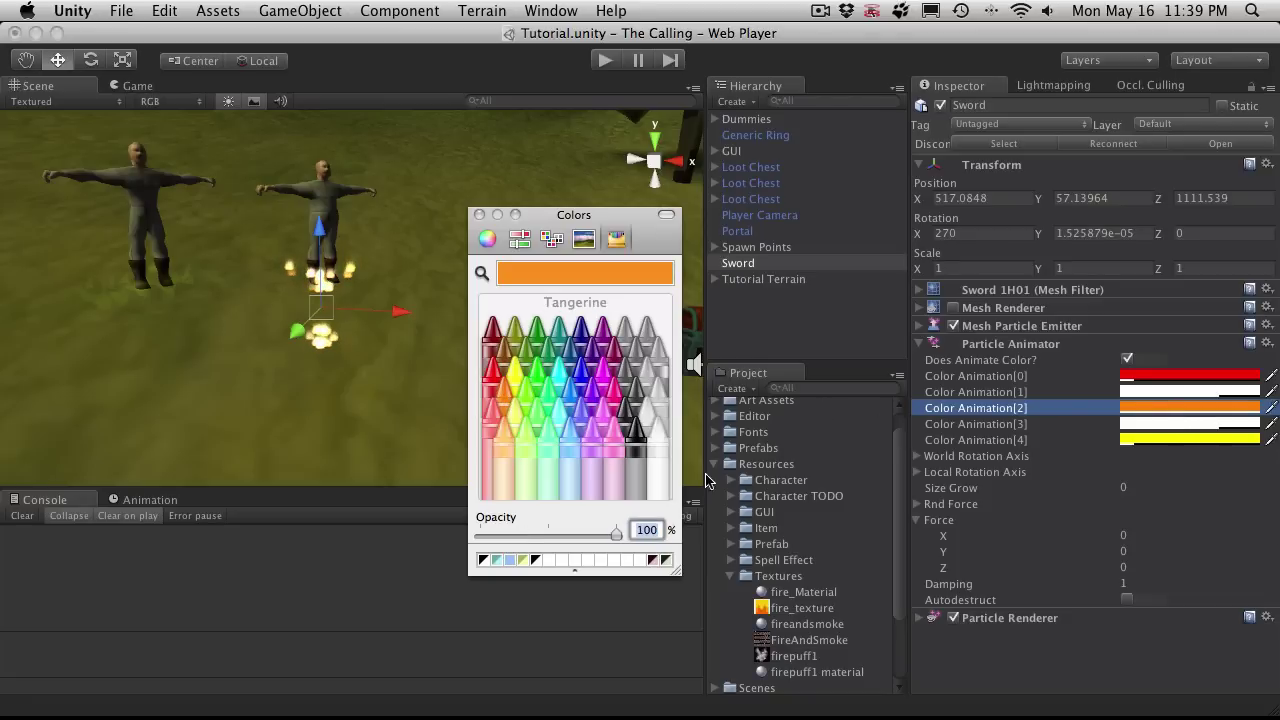
{"action": "type", "text": "50"}
{"action": "key", "text": "Return"}
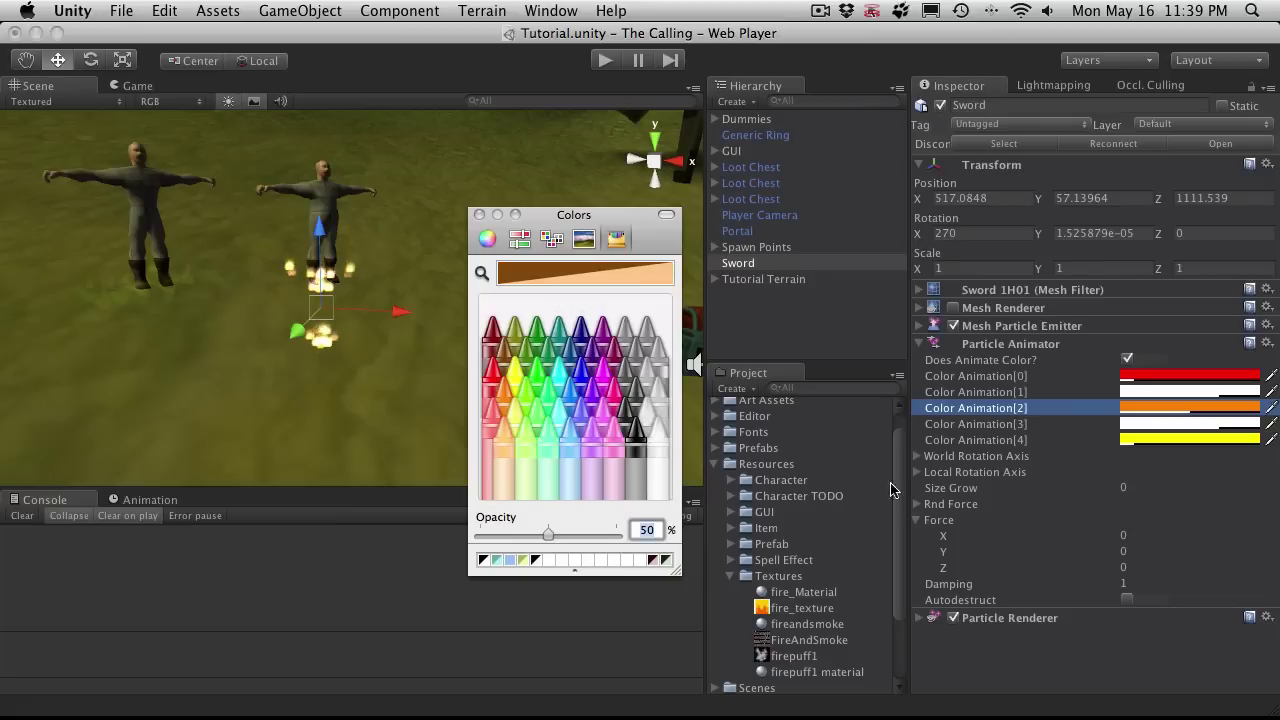
Set Color Animation[3] of the Particle Animator to Cantaloupe at 30% opacity.
{"action": "left_click", "coordinate": [1187, 424]}
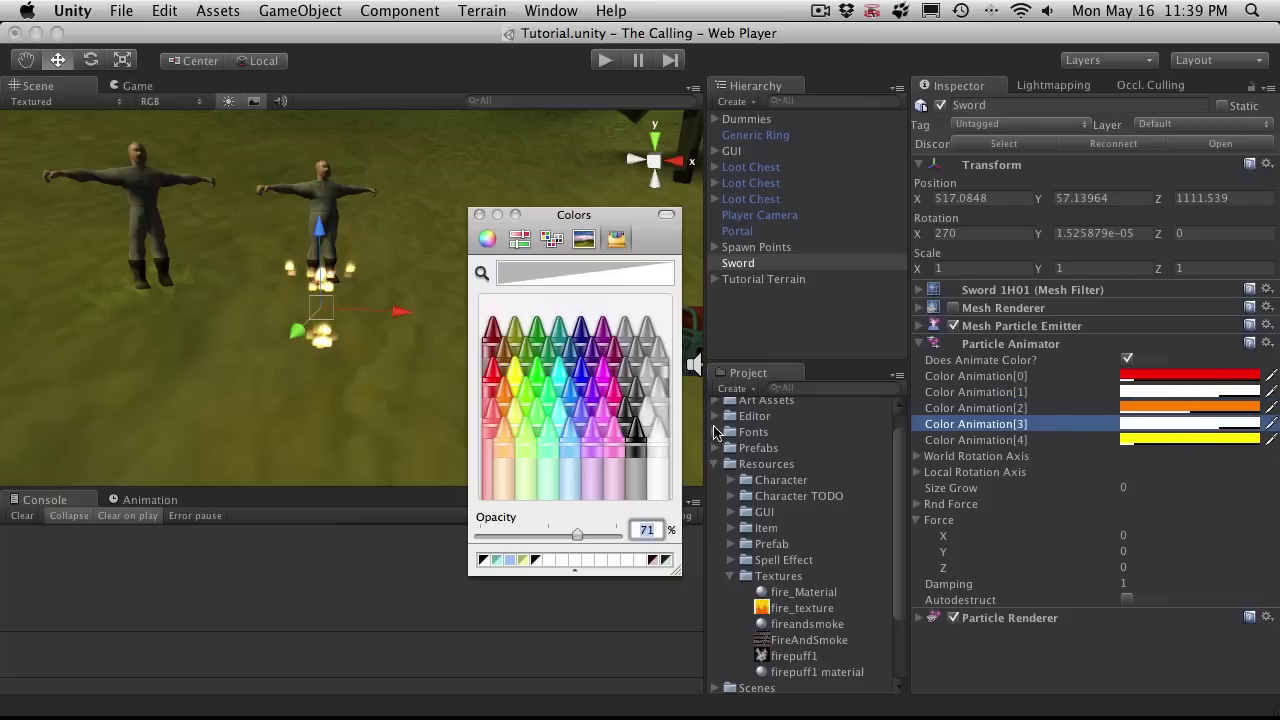
{"action": "left_click", "coordinate": [502, 432]}
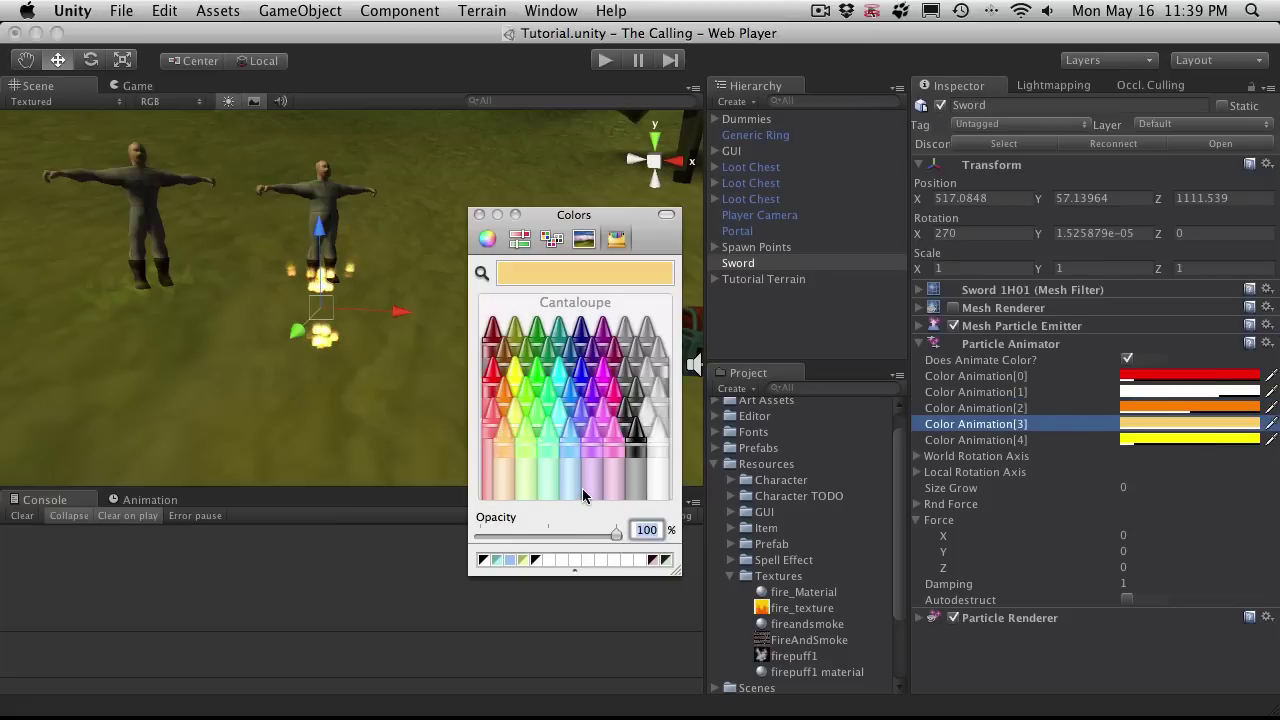
{"action": "type", "text": "30"}
{"action": "key", "text": "Return"}
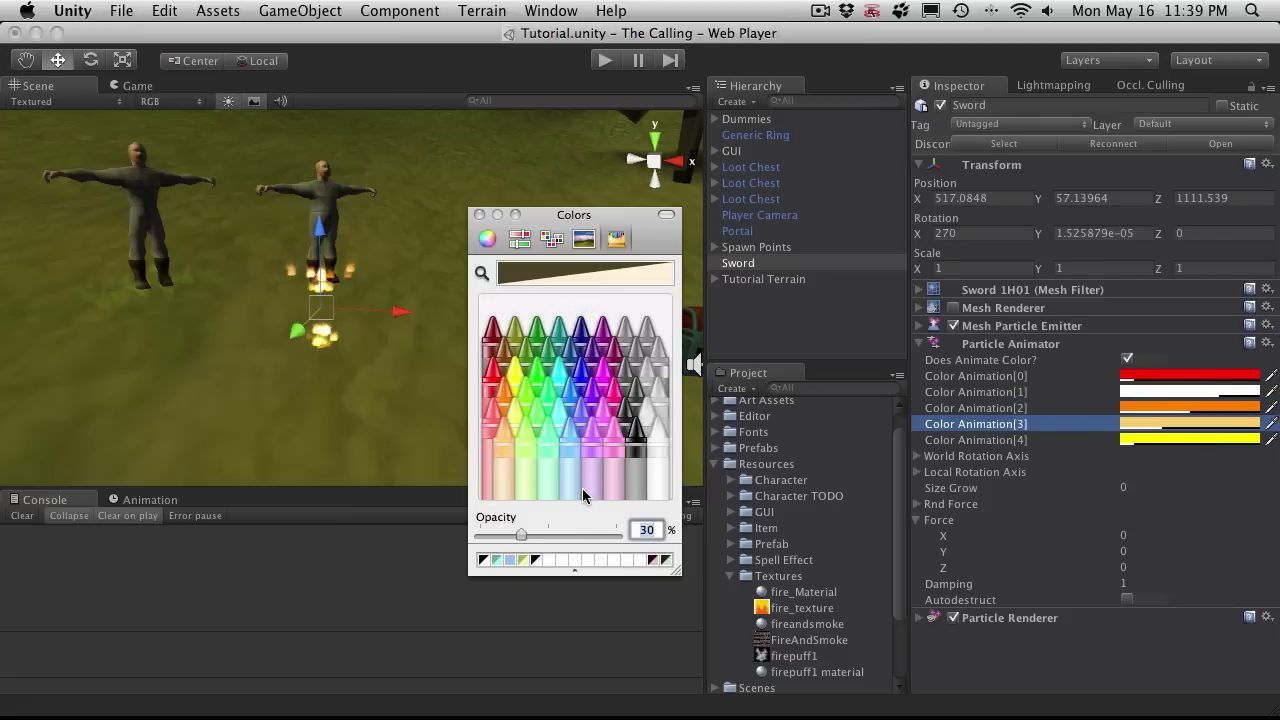
Set Color Animation[1] of the Particle Animator to Salmon at 30% opacity and close the color picker.
{"action": "left_click", "coordinate": [1224, 391]}
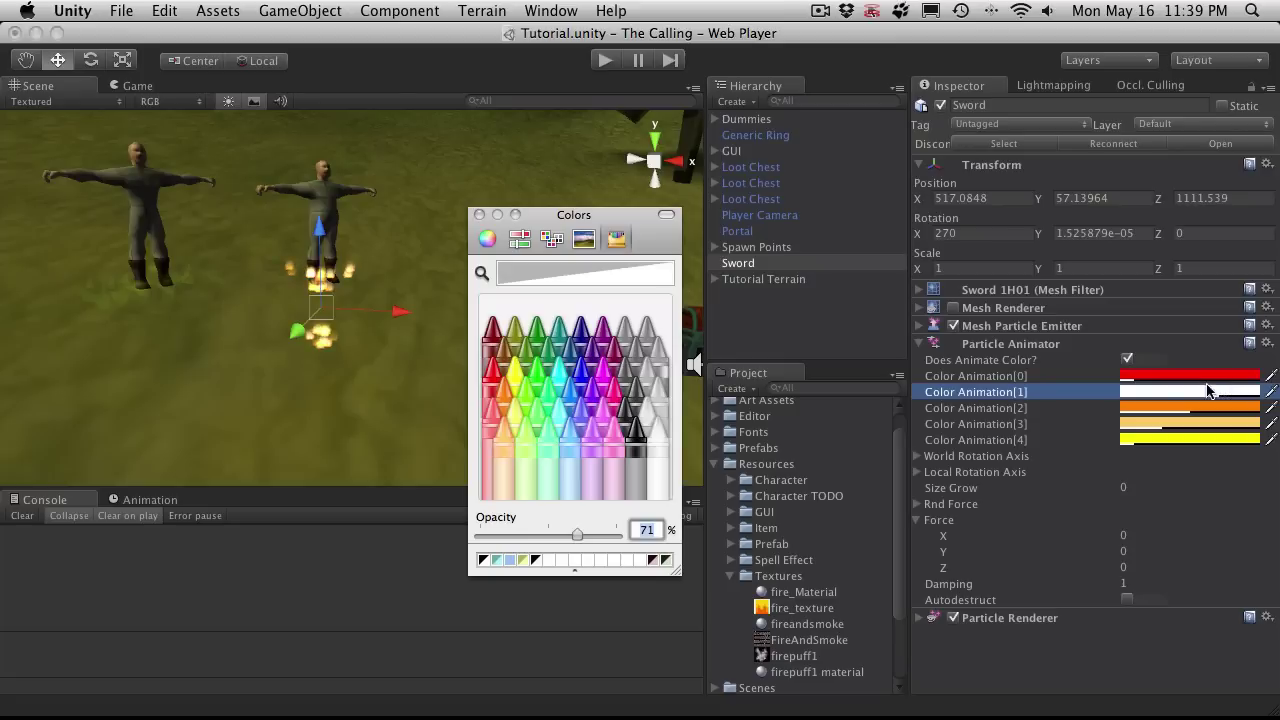
{"action": "left_click", "coordinate": [492, 426]}
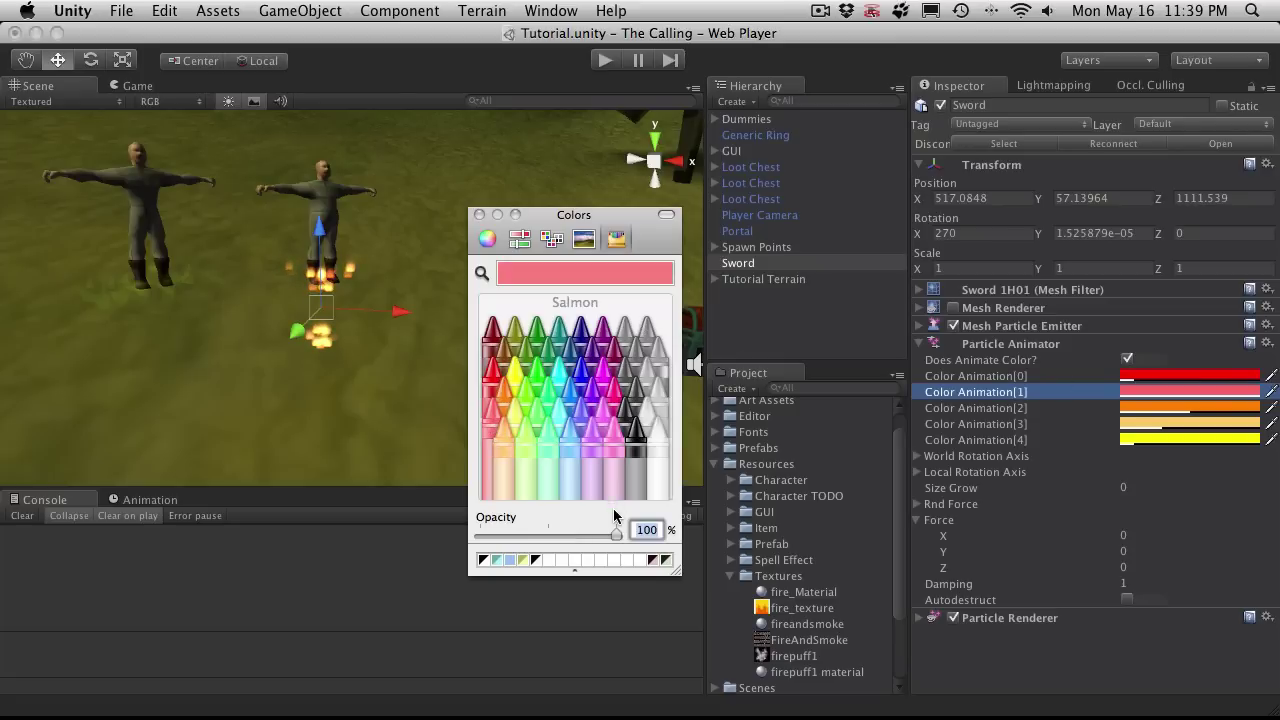
{"action": "type", "text": "30"}
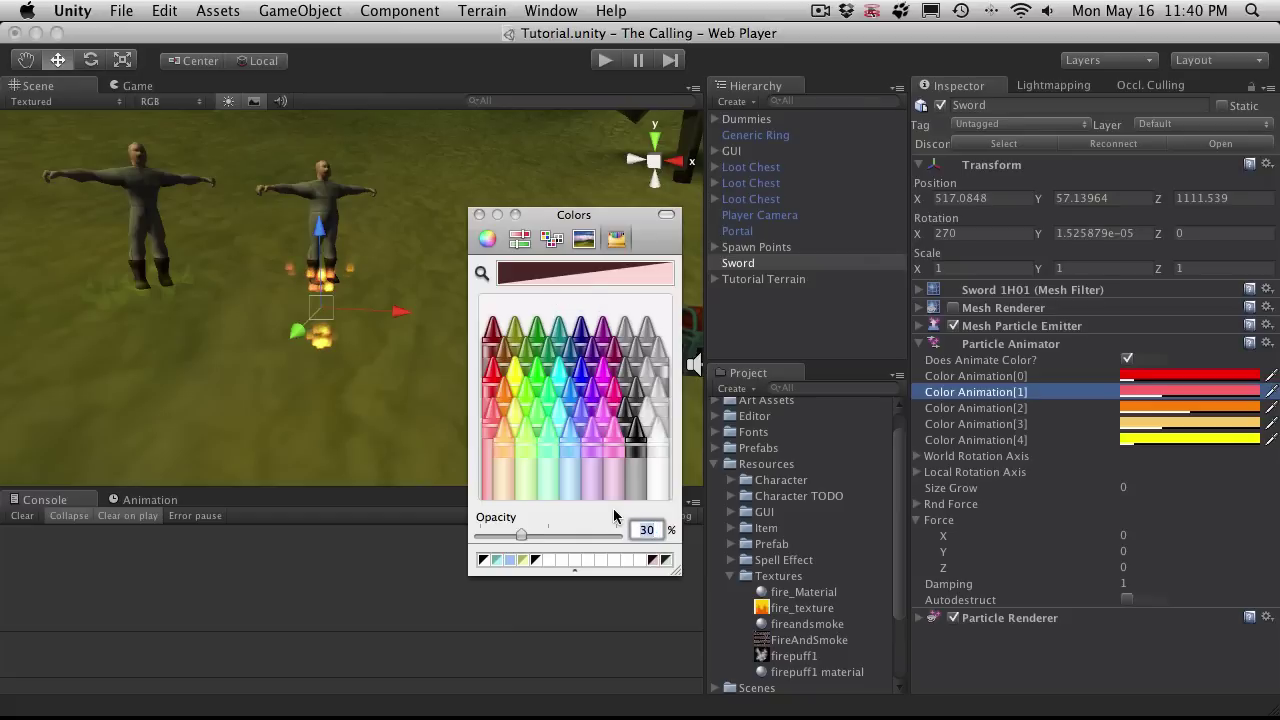
{"action": "left_click", "coordinate": [479, 214]}
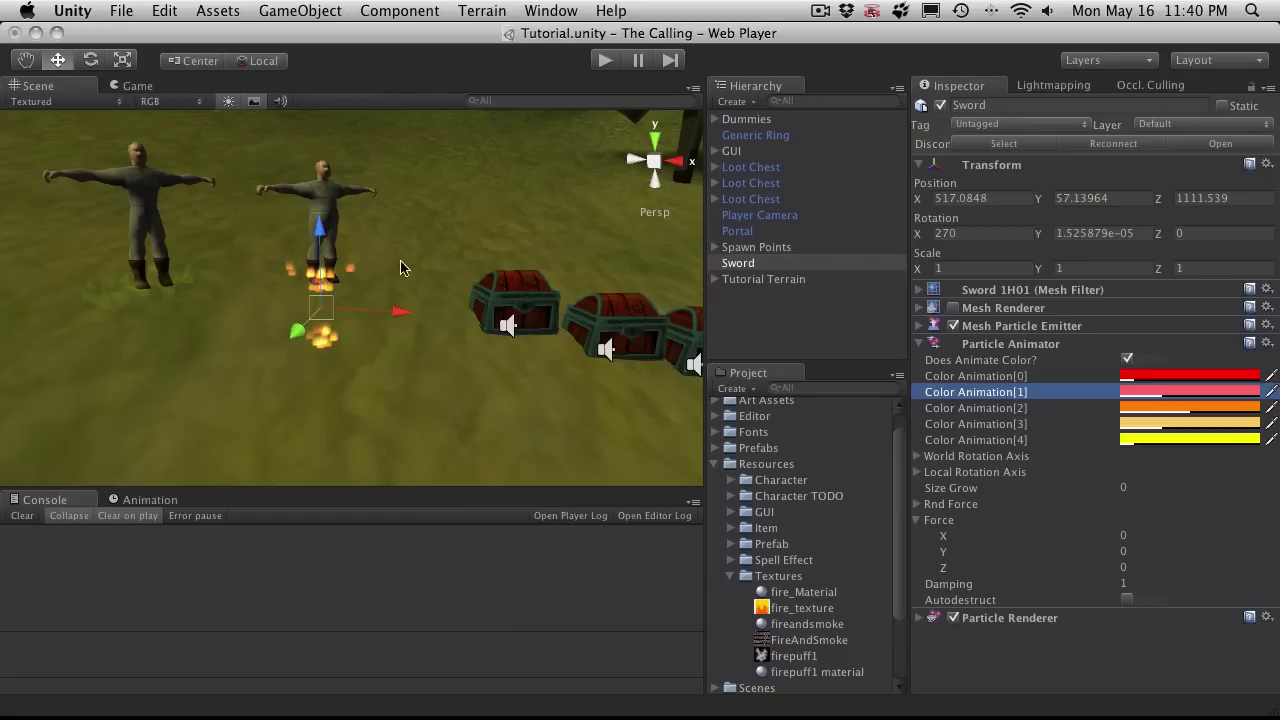
Enable the sword's Mesh Renderer and inspect the flames together with the whole blade in the scene.
{"action": "scroll", "coordinate": [317, 312], "scroll_direction": "up", "scroll_amount": 4}
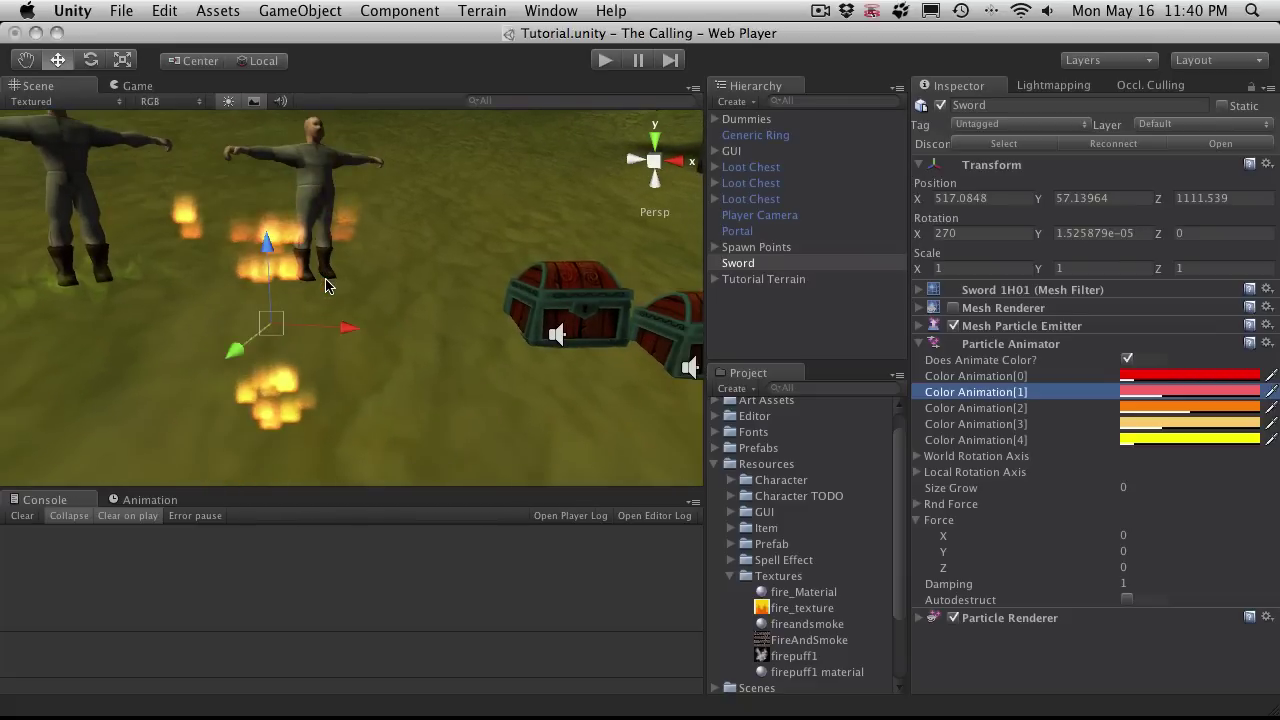
{"action": "scroll", "coordinate": [328, 282], "scroll_direction": "down", "scroll_amount": 1}
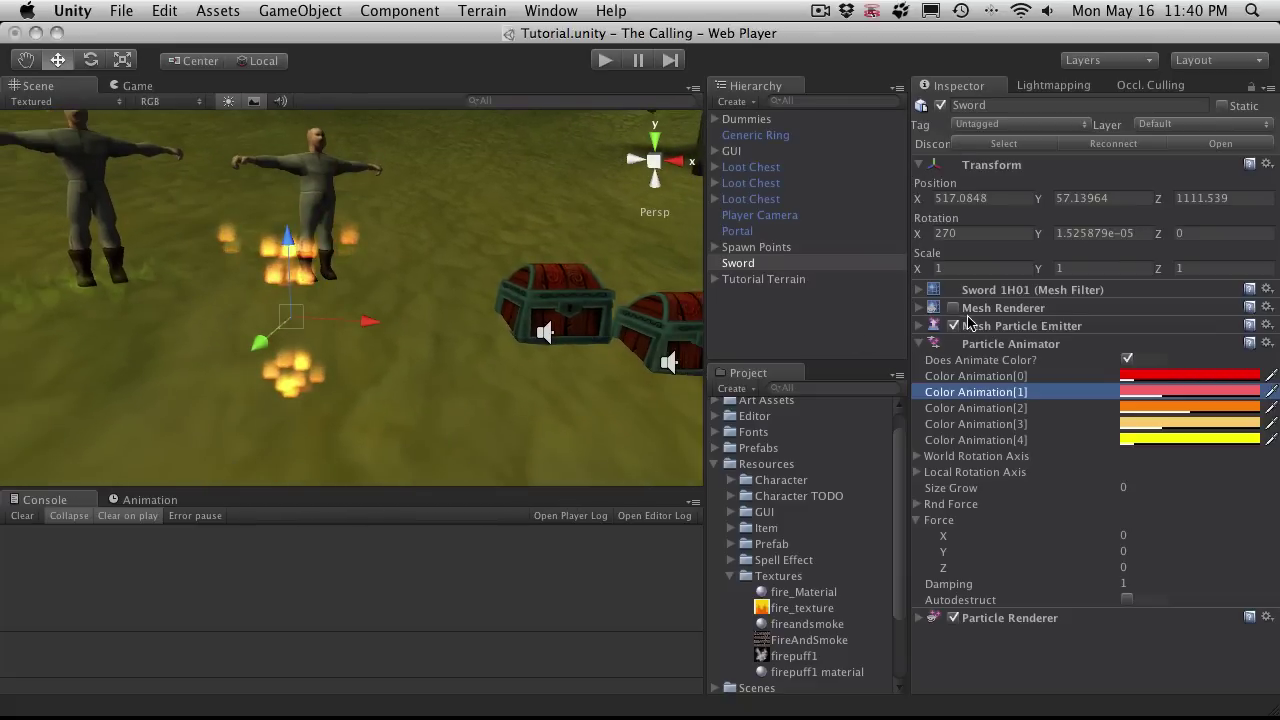
{"action": "left_click", "coordinate": [954, 308]}
{"action": "scroll", "coordinate": [399, 235], "scroll_direction": "down", "scroll_amount": 2}
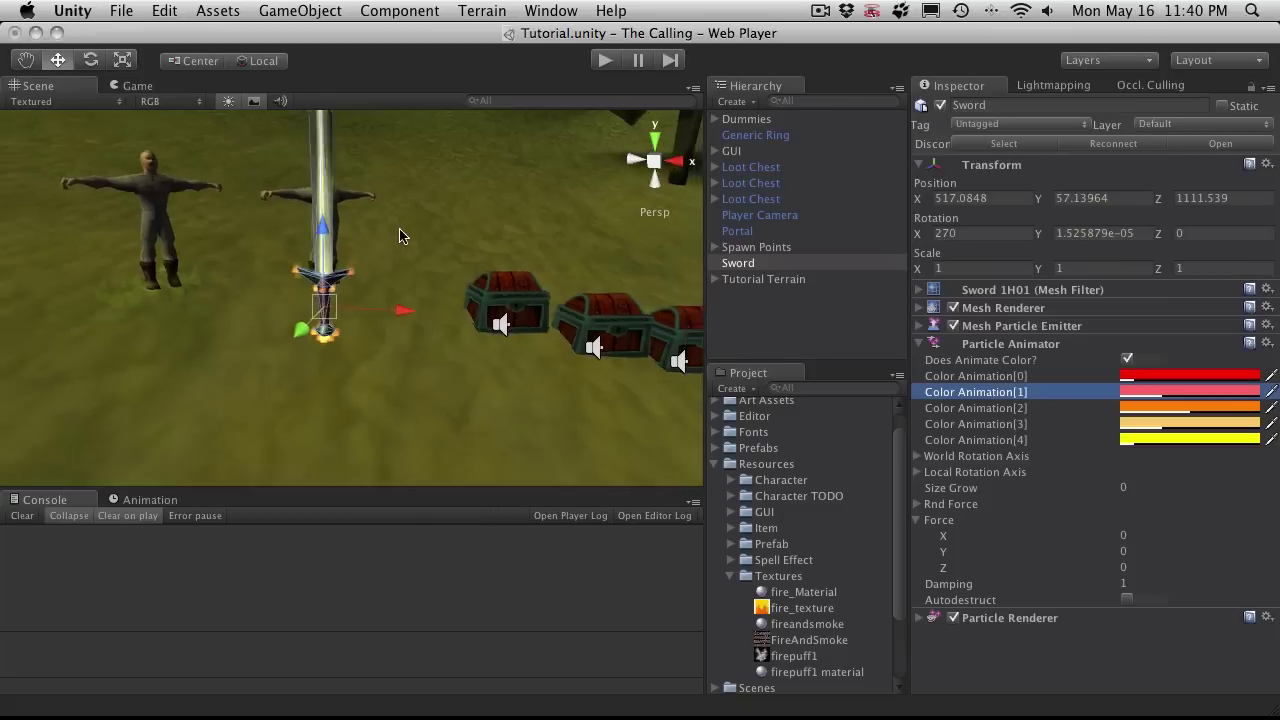
{"action": "scroll", "coordinate": [399, 235], "scroll_direction": "down", "scroll_amount": 2}
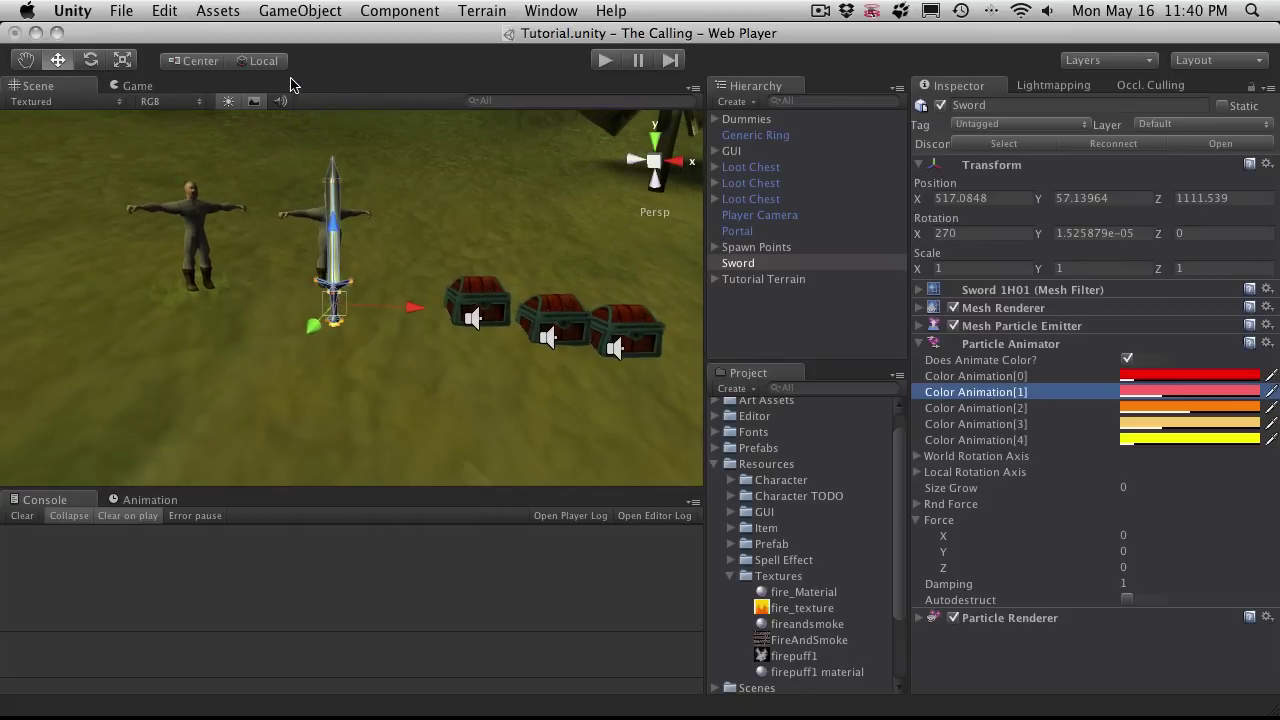
{"action": "key", "text": "alt"}
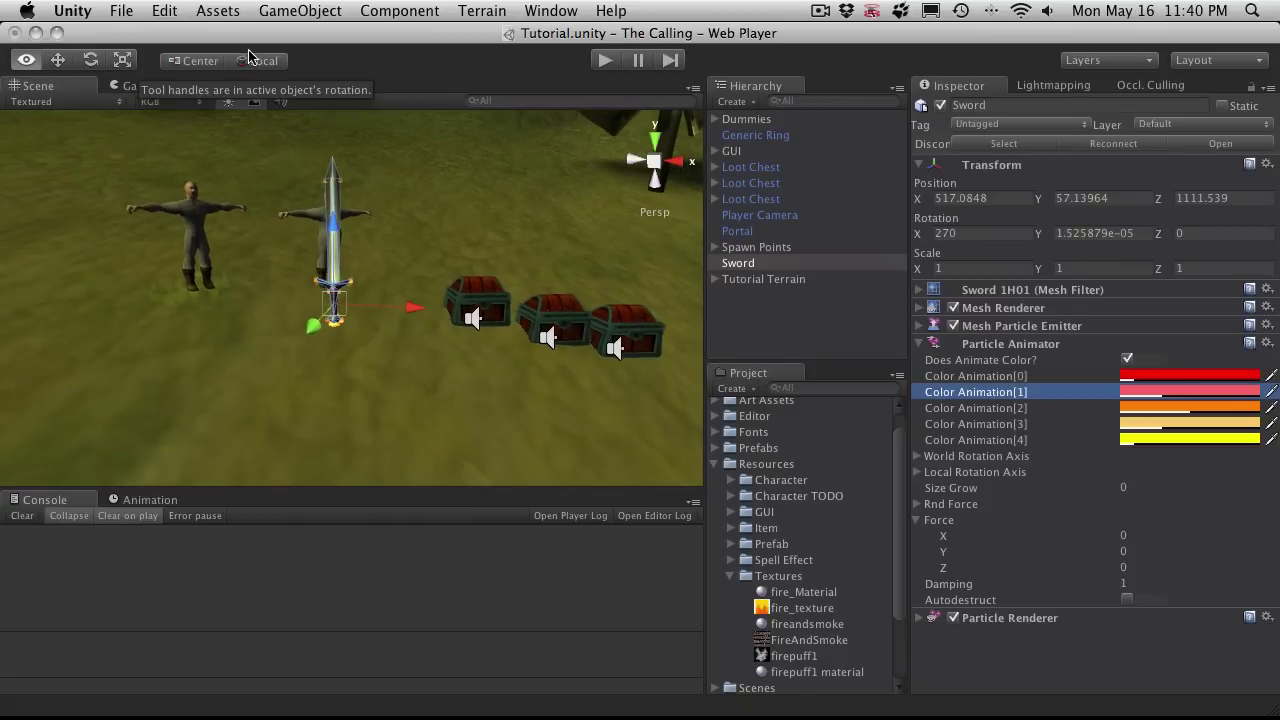
{"action": "left_click_drag", "start_coordinate": [303, 151], "coordinate": [358, 210], "text": "alt"}
{"action": "key", "text": "q"}
{"action": "scroll", "coordinate": [474, 257], "scroll_direction": "up", "scroll_amount": 5}
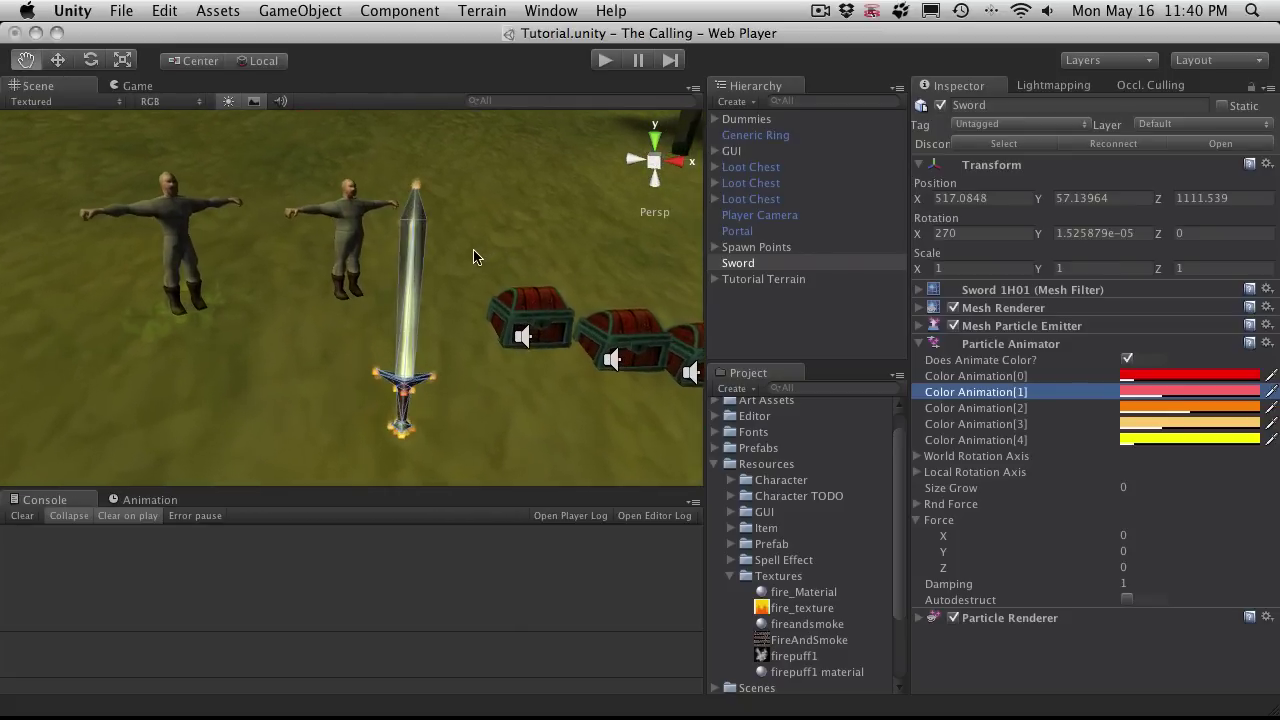
Collapse the sword's Particle Animator and expand its Mesh Particle Emitter settings.
{"action": "left_click", "coordinate": [919, 344]}
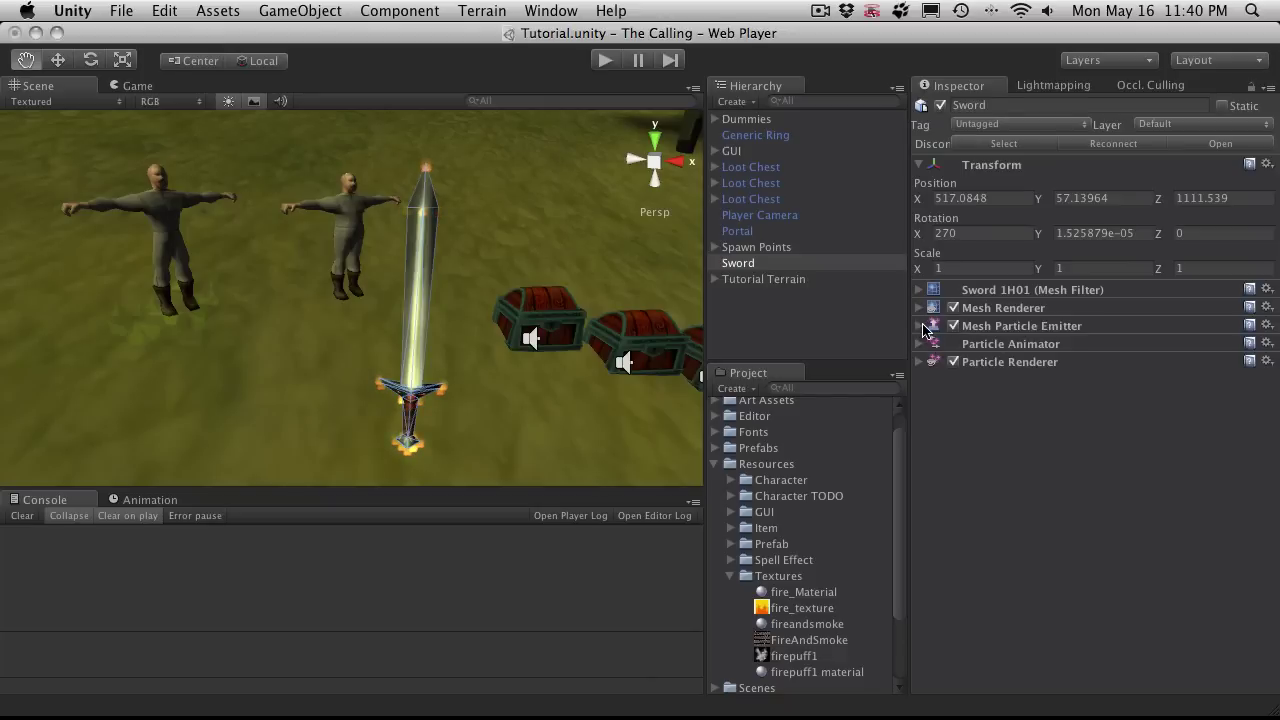
{"action": "left_click", "coordinate": [919, 326]}
{"action": "scroll", "coordinate": [1050, 423], "scroll_direction": "down", "scroll_amount": 2}
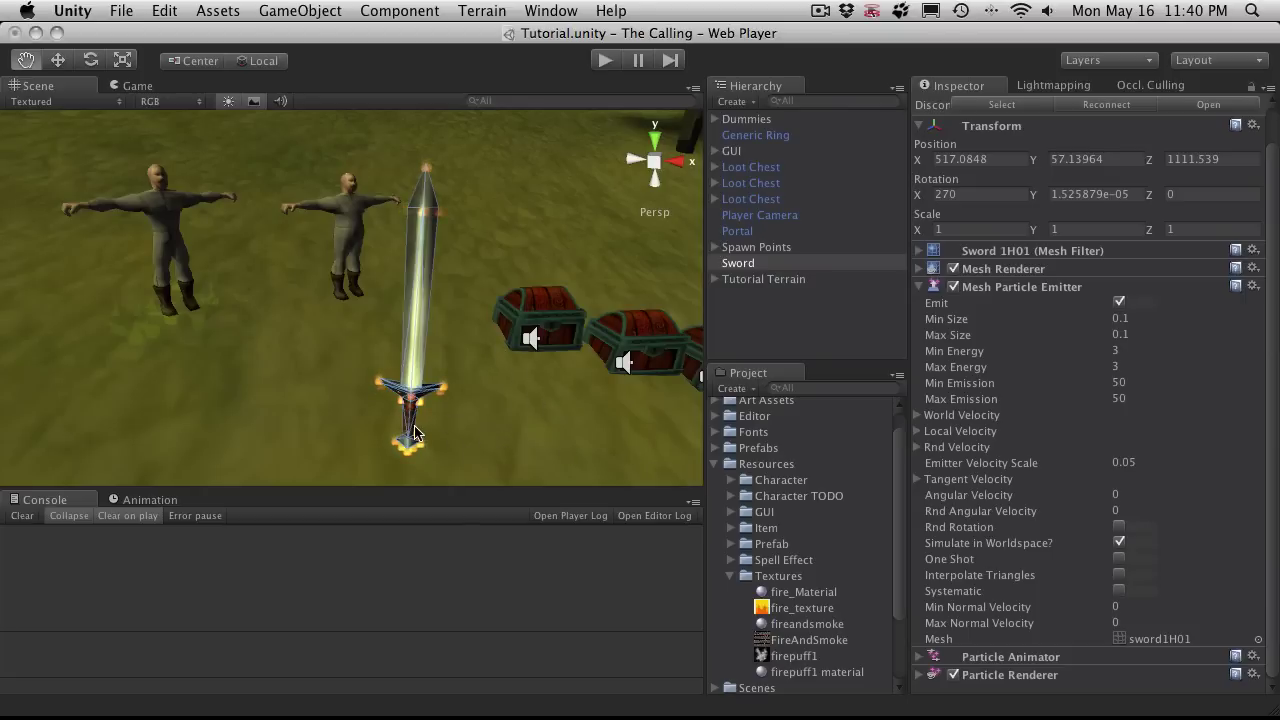
Examine from several angles where on the sword mesh the fire particles are emitted.
{"action": "left_click_drag", "start_coordinate": [408, 435], "coordinate": [434, 320]}
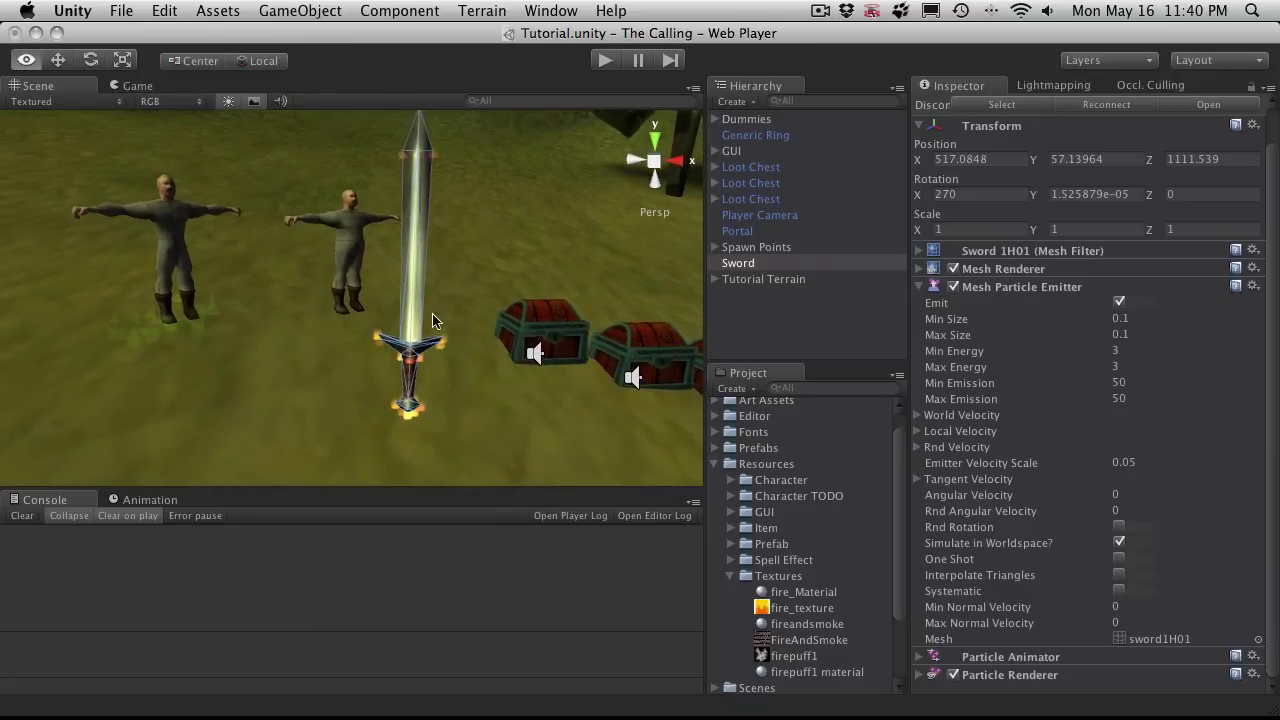
{"action": "left_click_drag", "start_coordinate": [400, 425], "coordinate": [498, 443], "text": "alt"}
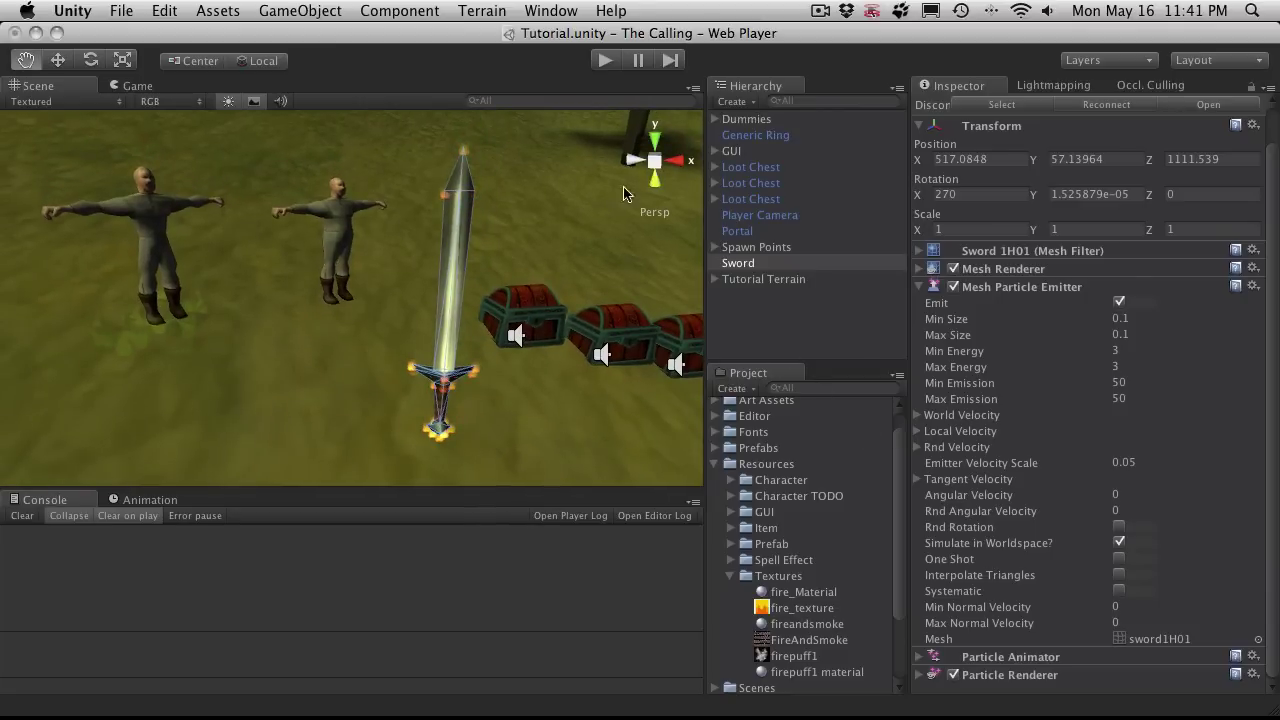
{"action": "mouse_move", "coordinate": [451, 298]}
{"action": "left_mouse_down", "text": "alt"}
{"action": "mouse_move", "coordinate": [500, 330]}
{"action": "mouse_move", "coordinate": [650, 366]}
{"action": "mouse_move", "coordinate": [394, 249]}
{"action": "mouse_move", "coordinate": [462, 308]}
{"action": "mouse_move", "coordinate": [447, 309]}
{"action": "left_mouse_up", "text": "alt"}
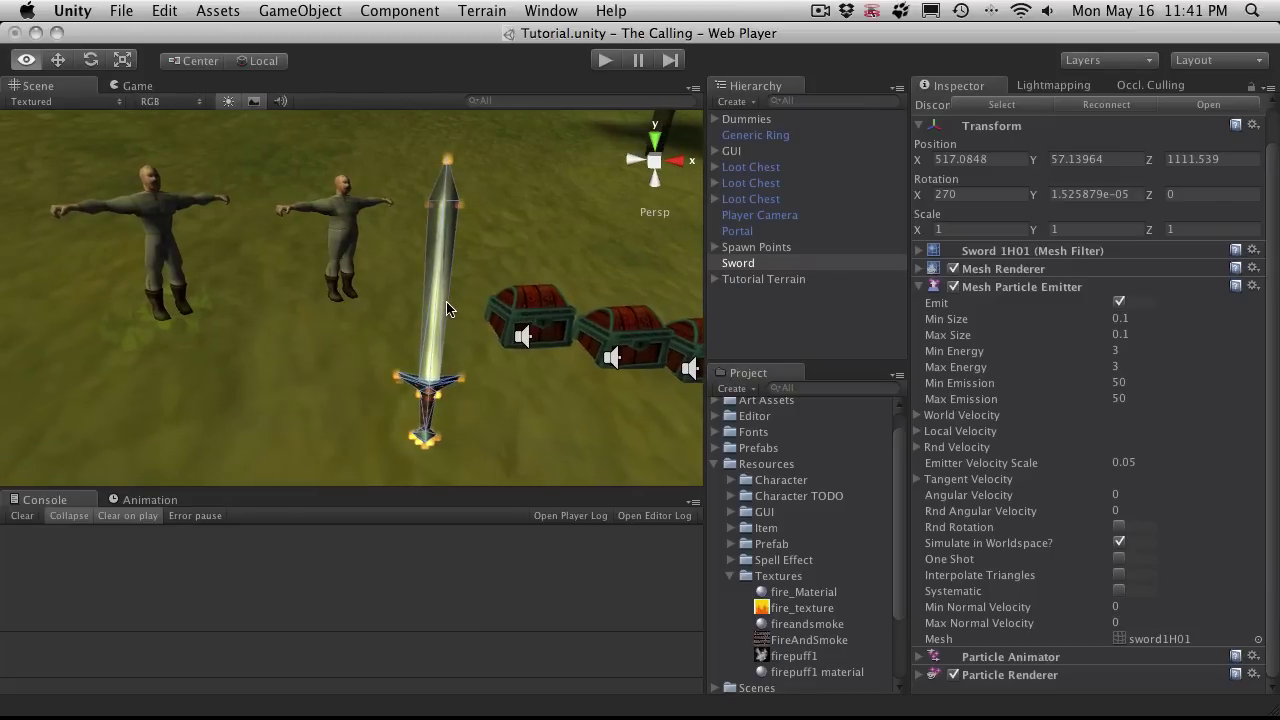
{"action": "left_click_drag", "start_coordinate": [497, 424], "coordinate": [450, 419], "text": "alt"}
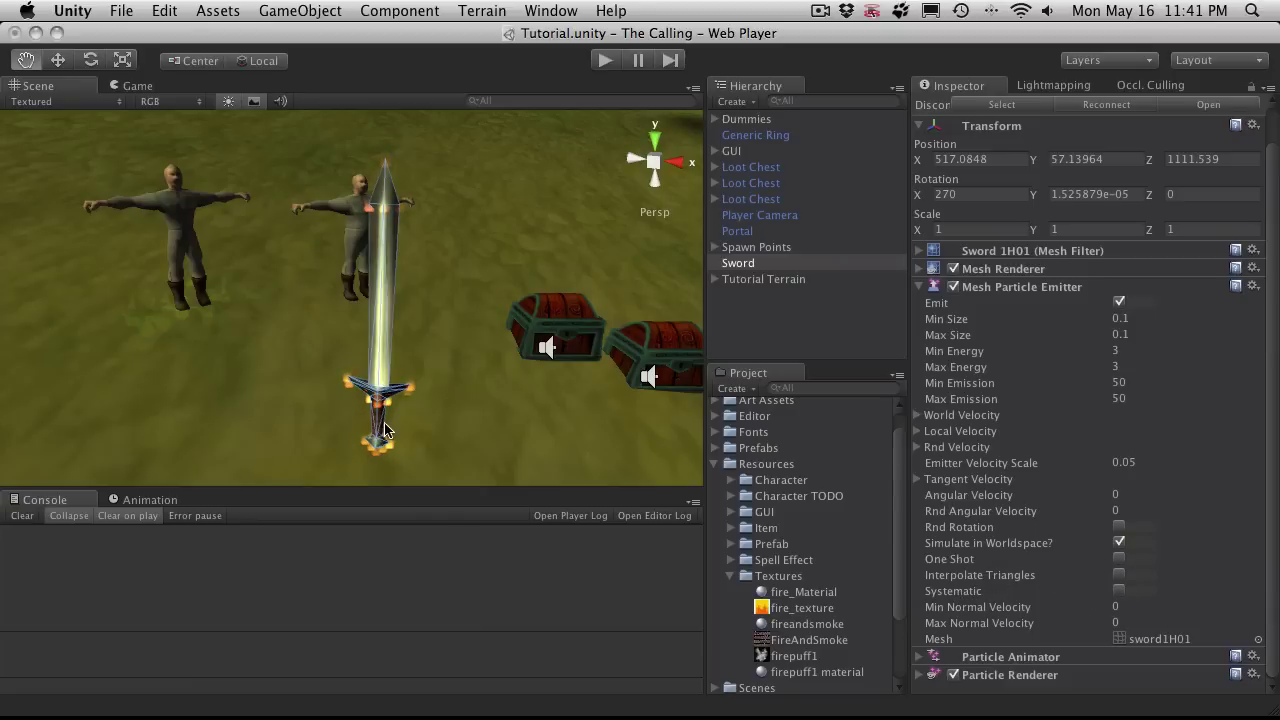
{"action": "scroll", "coordinate": [386, 428], "scroll_direction": "up", "scroll_amount": 2}
{"action": "scroll", "coordinate": [393, 421], "scroll_direction": "down", "scroll_amount": 3}
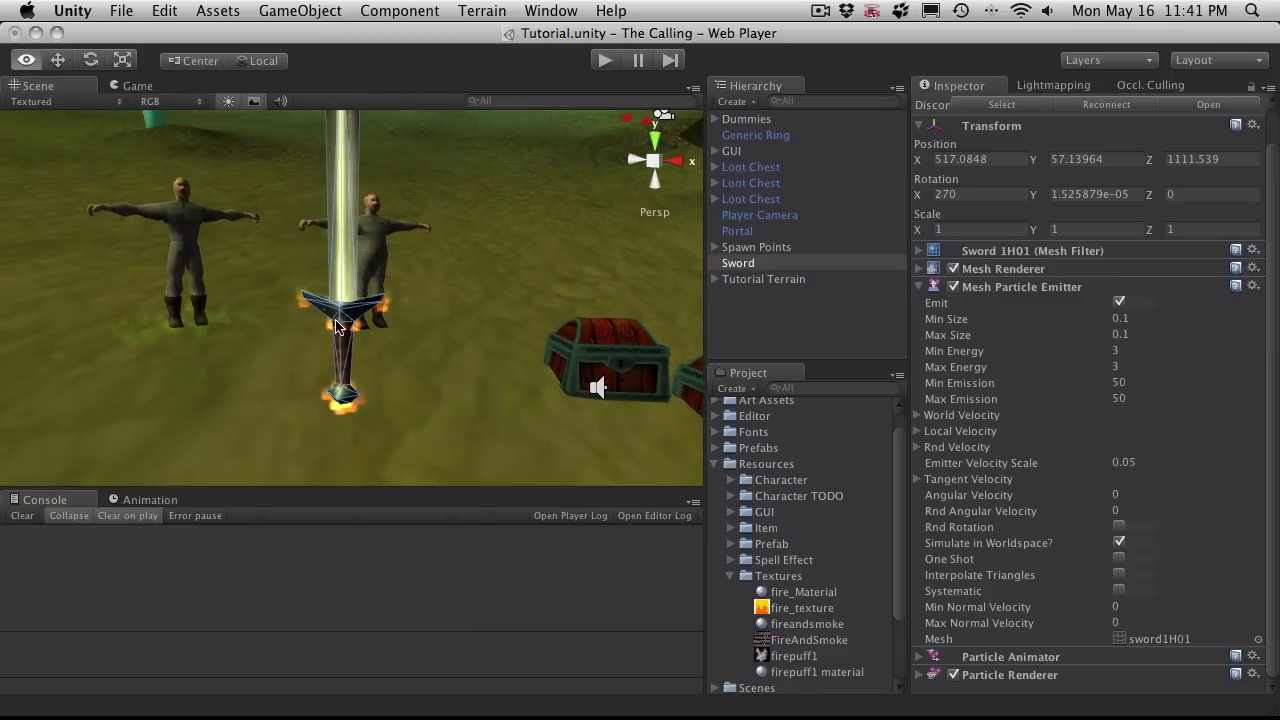
{"action": "left_click_drag", "start_coordinate": [380, 371], "coordinate": [388, 432], "text": "alt"}
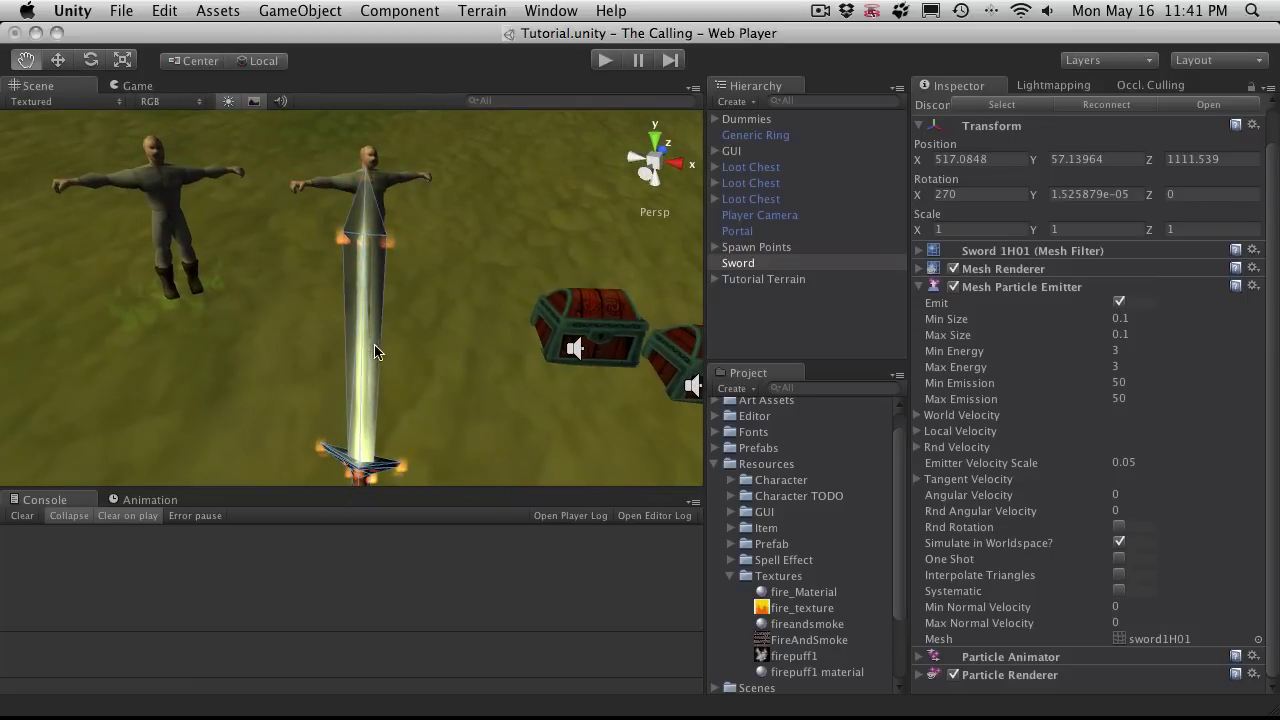
{"action": "left_click_drag", "start_coordinate": [390, 372], "coordinate": [397, 258], "text": "alt"}
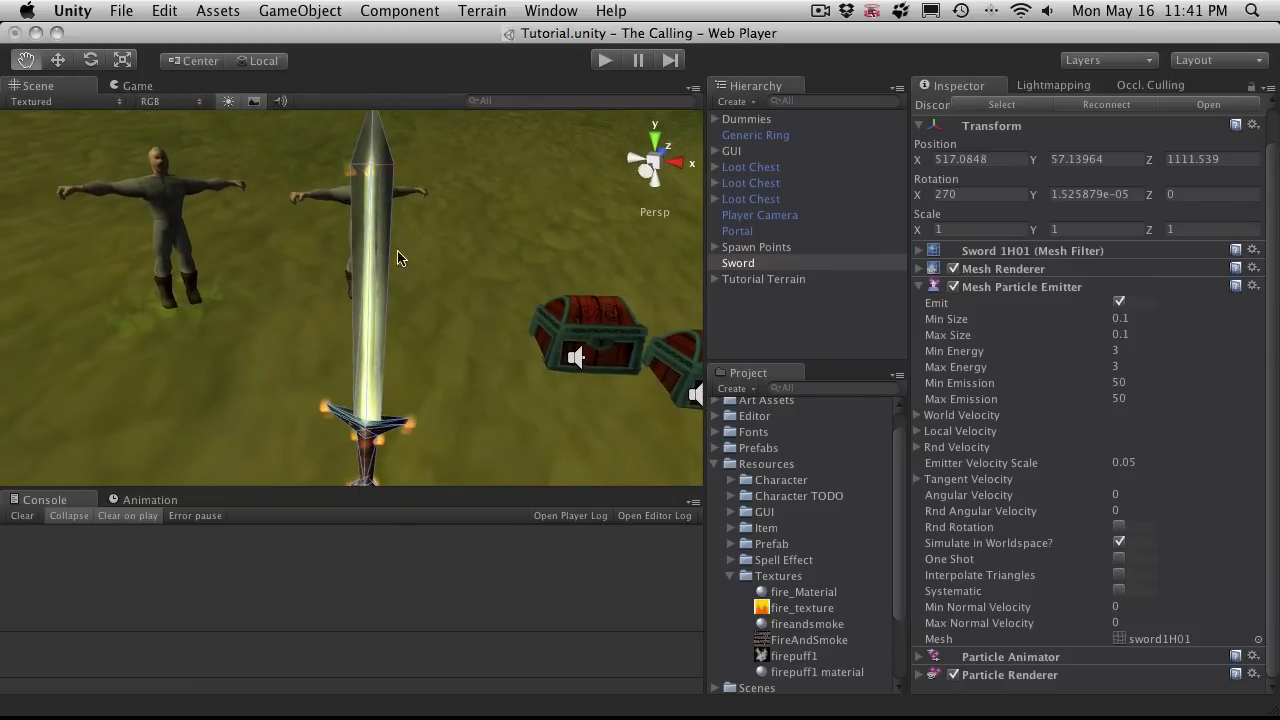
{"action": "left_click_drag", "start_coordinate": [384, 178], "coordinate": [401, 280], "text": "alt"}
{"action": "left_click_drag", "start_coordinate": [503, 371], "coordinate": [468, 315], "text": "alt"}
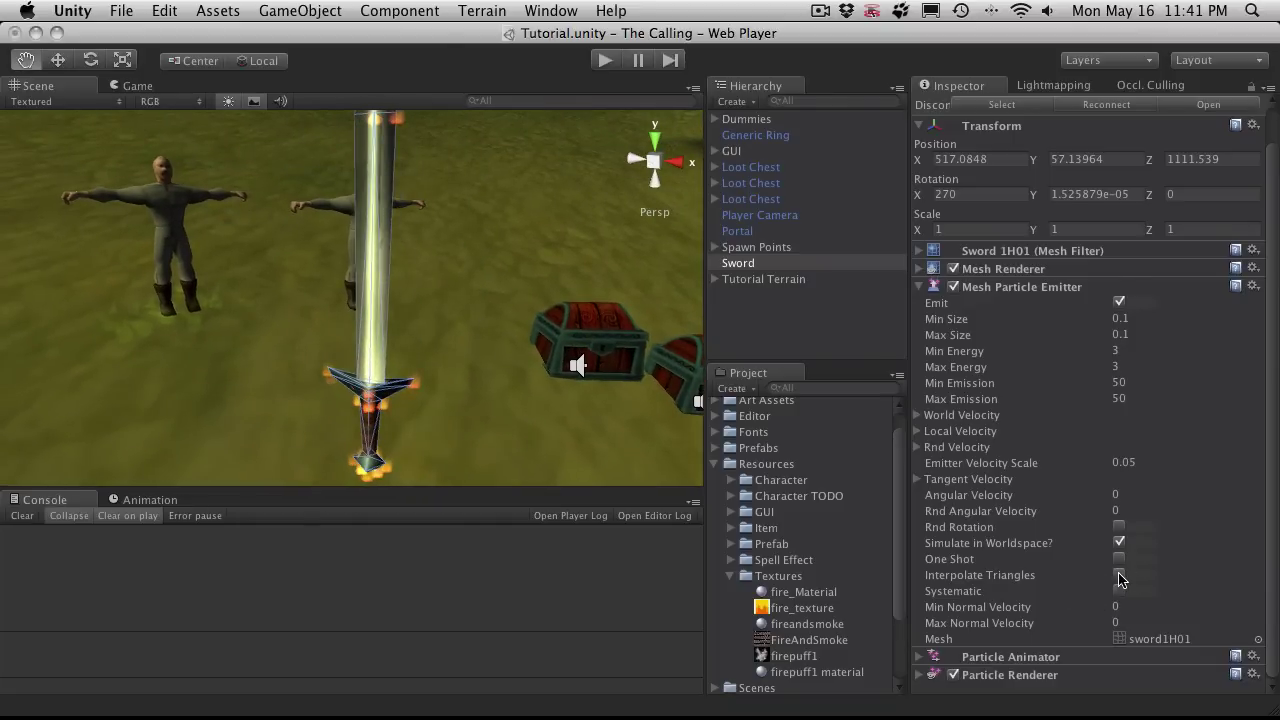
Enable Interpolate Triangles in the sword's Mesh Particle Emitter and inspect the flames along the blade.
{"action": "scroll", "coordinate": [441, 310], "scroll_direction": "down", "scroll_amount": 3}
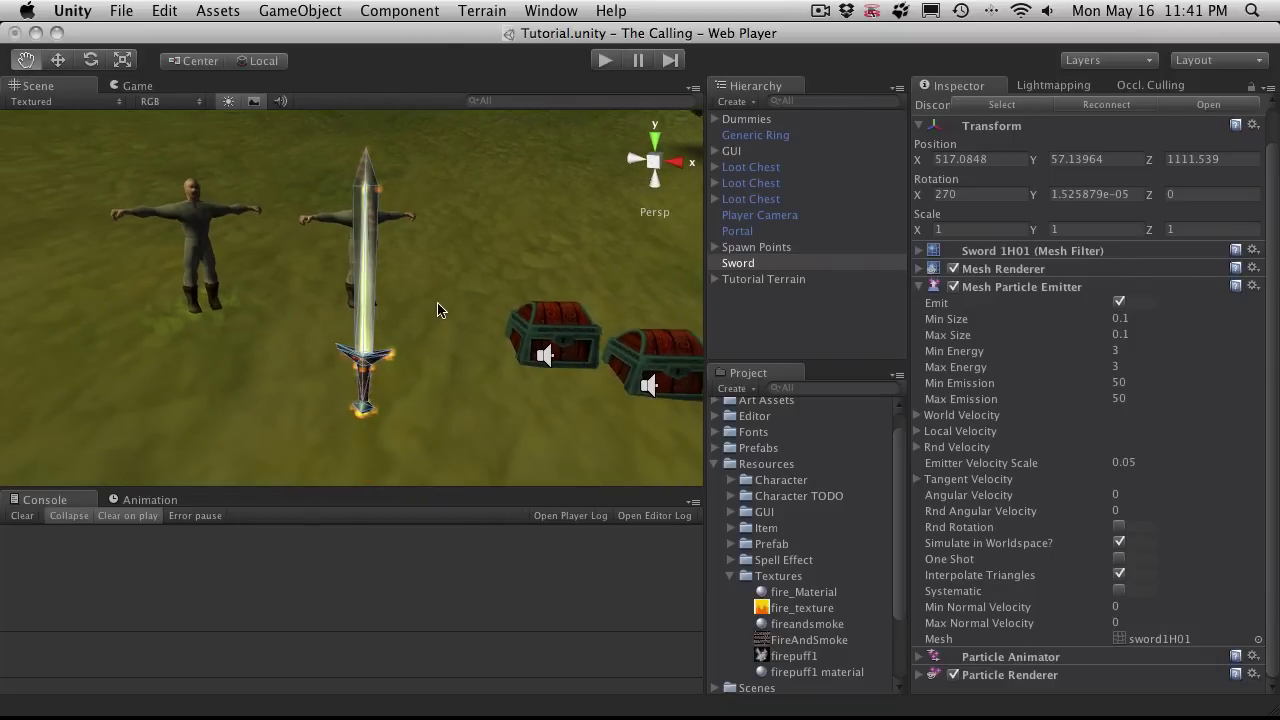
{"action": "left_click_drag", "start_coordinate": [342, 297], "coordinate": [410, 313], "text": "alt"}
{"action": "scroll", "coordinate": [395, 305], "scroll_direction": "up", "scroll_amount": 3}
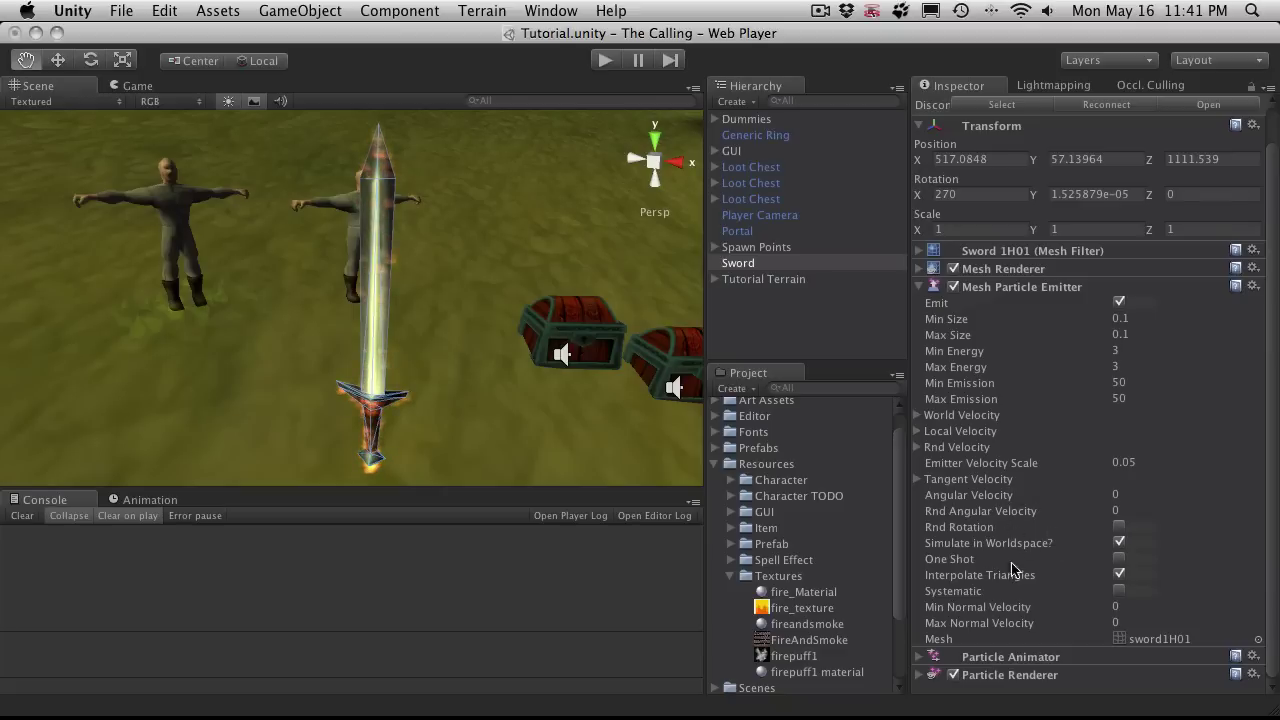
Try a Min Size of 0.5 and a Max Size of 1 for the Mesh Particle Emitter.
{"action": "left_click", "coordinate": [1140, 318]}
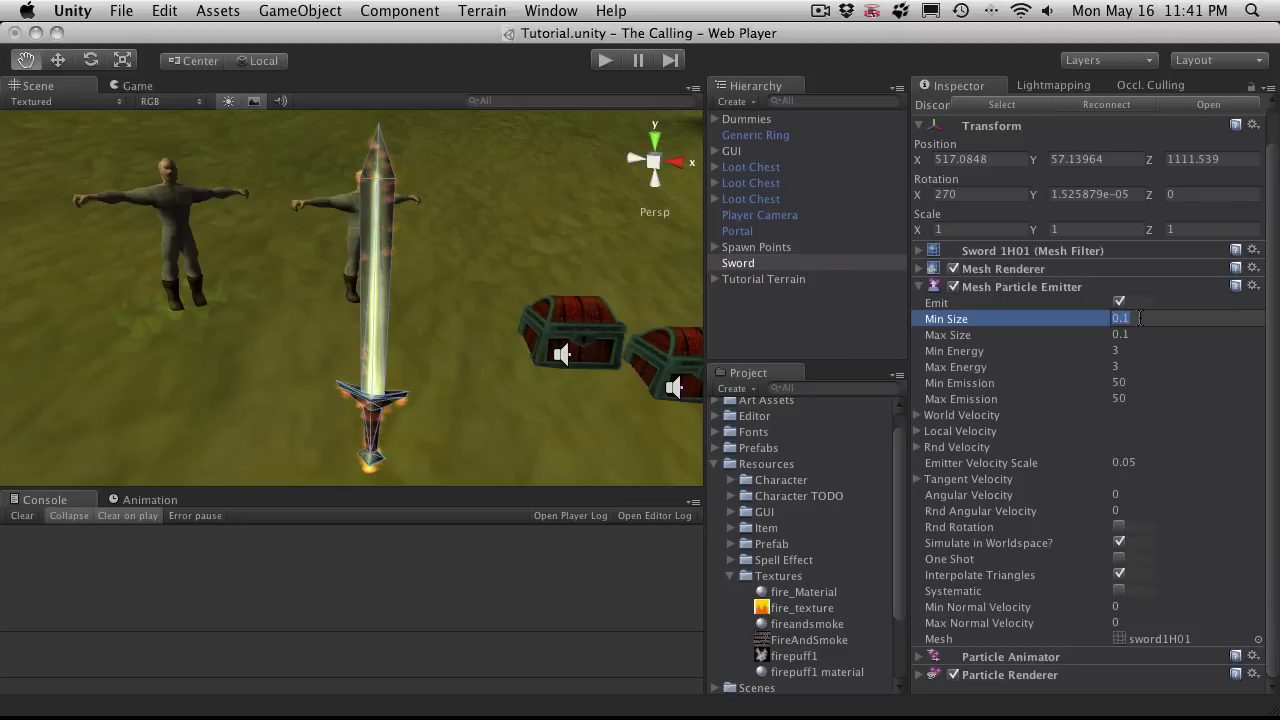
{"action": "type", "text": ".5"}
{"action": "key", "text": "Tab"}
{"action": "type", "text": "1"}
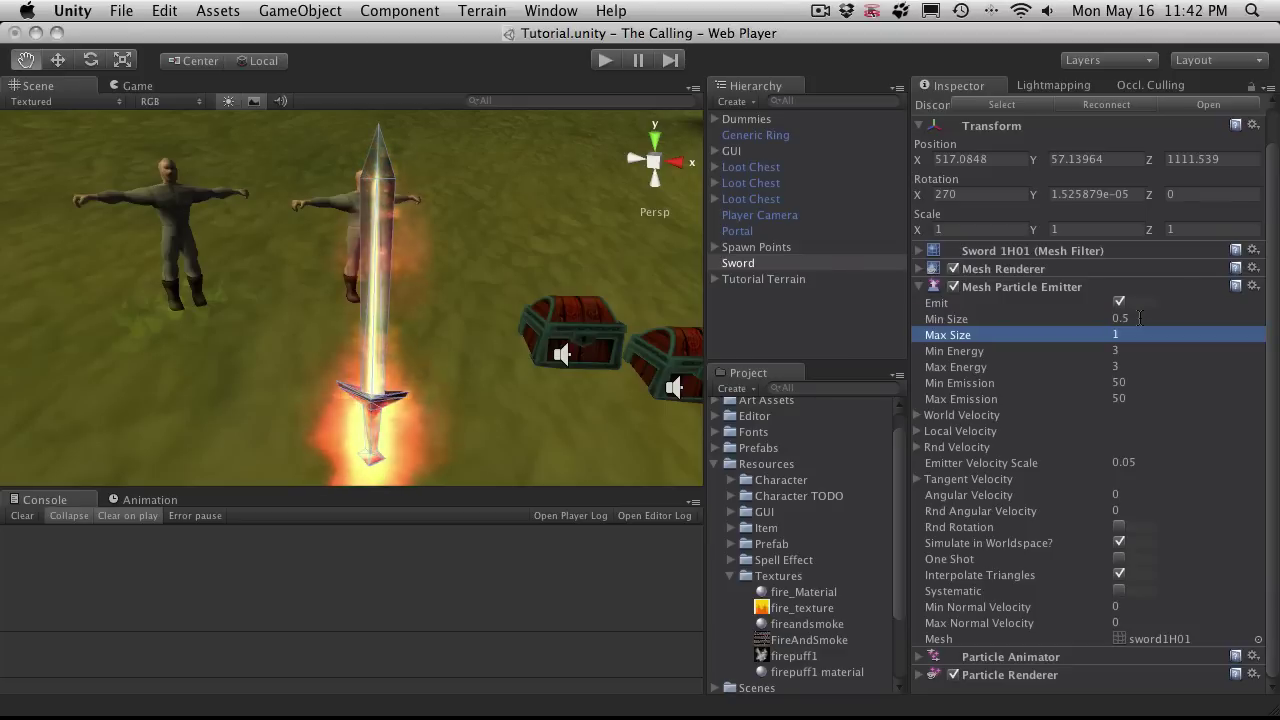
{"action": "left_click_drag", "start_coordinate": [540, 200], "coordinate": [400, 280], "text": "alt"}
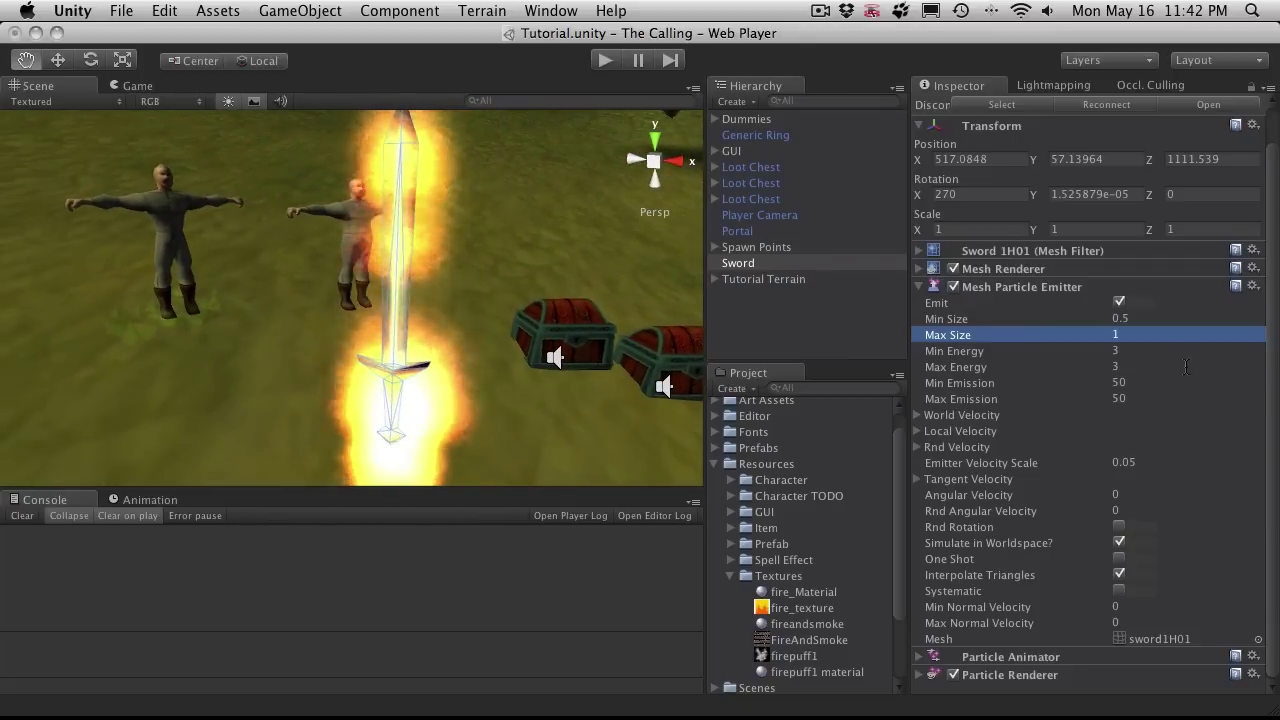
Set the Mesh Particle Emitter's Min Size to 0.25 and Max Size to 0.5, and check the flames on the sword.
{"action": "left_click", "coordinate": [1140, 318]}
{"action": "type", "text": "0.25"}
{"action": "key", "text": "Tab"}
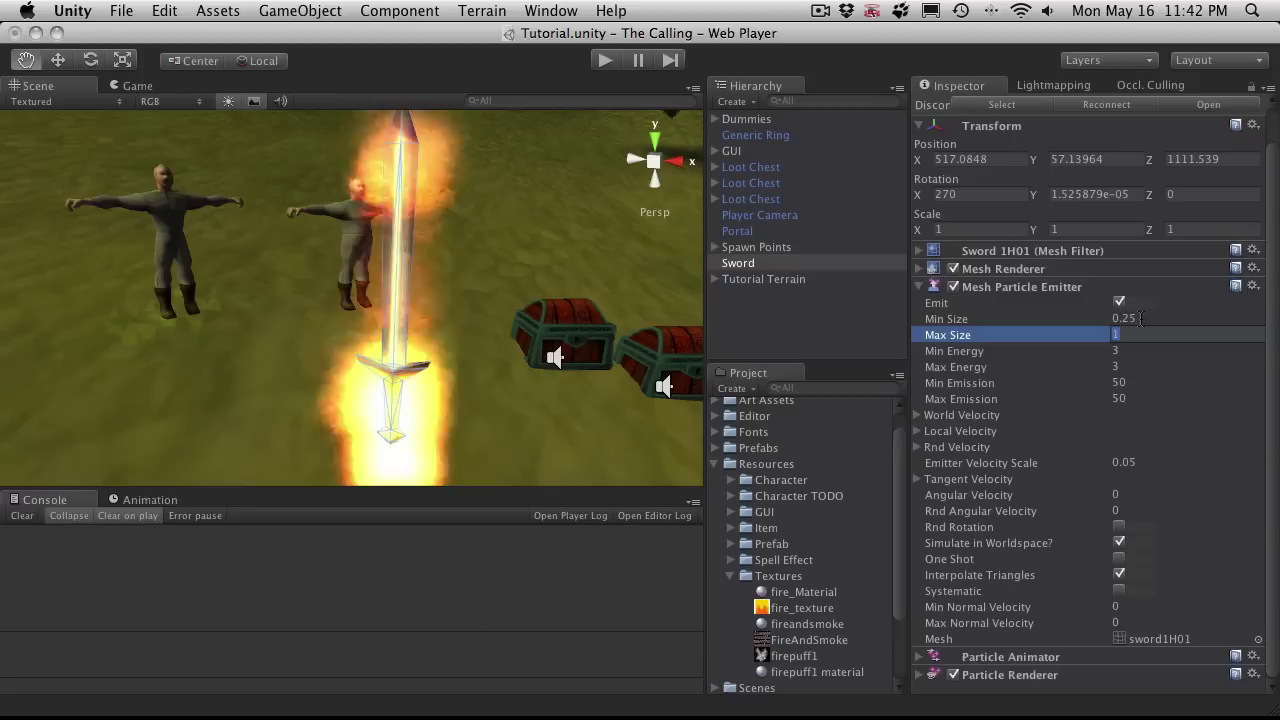
{"action": "type", "text": "0.5"}
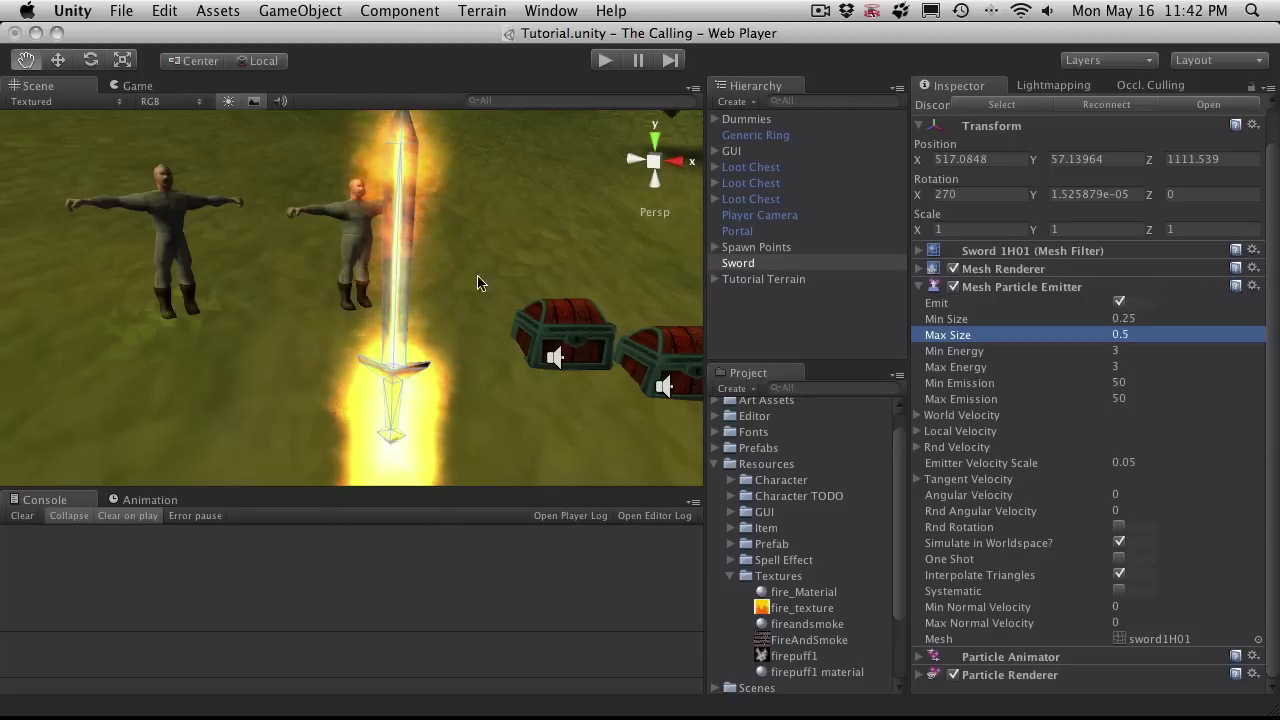
{"action": "left_click_drag", "start_coordinate": [296, 301], "coordinate": [350, 322], "text": "alt"}
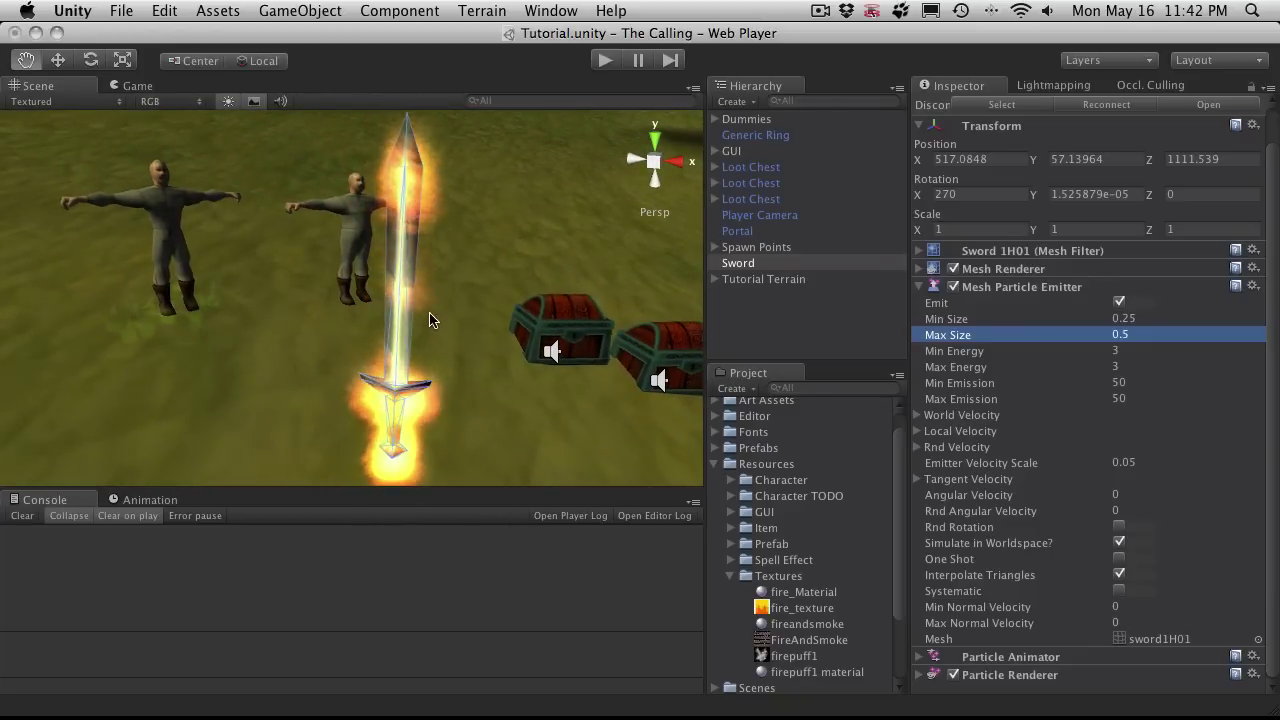
{"action": "left_click_drag", "start_coordinate": [474, 366], "coordinate": [520, 408], "text": "alt"}
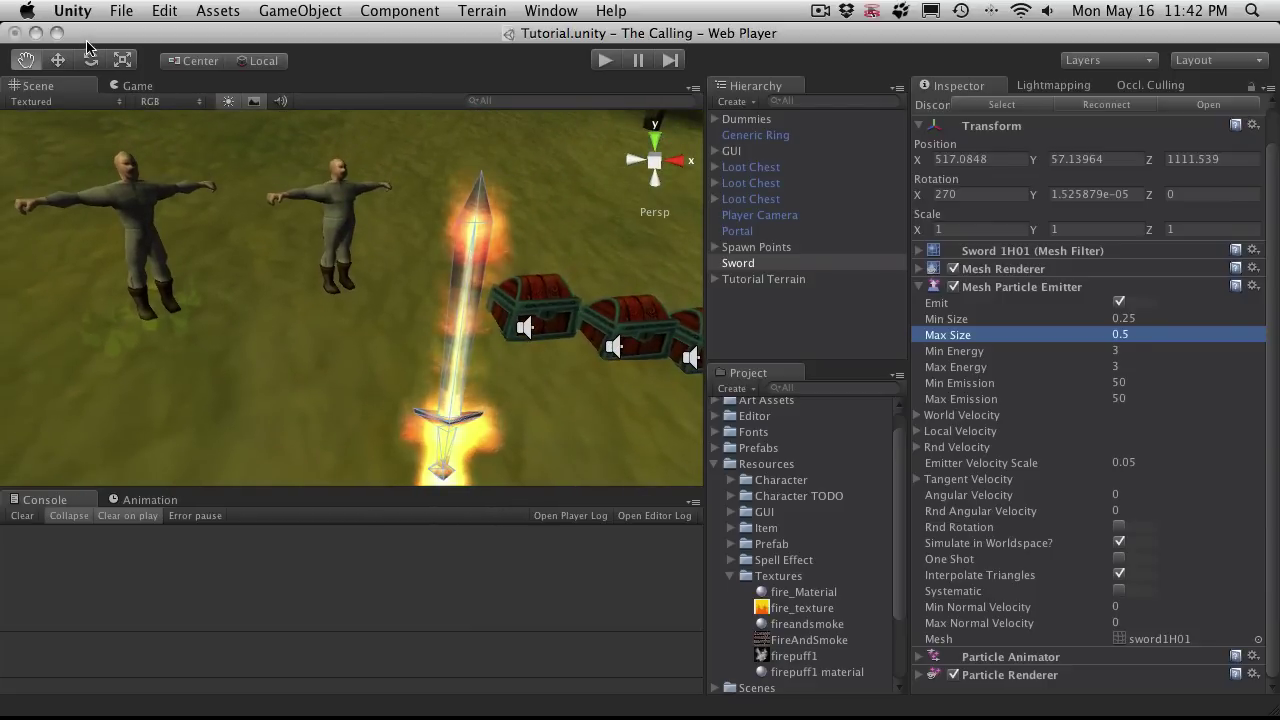
Activate the Move tool for the sword and widen the Scene view.
{"action": "left_click", "coordinate": [58, 60]}
{"action": "left_click_drag", "start_coordinate": [540, 368], "coordinate": [616, 391], "text": "alt"}
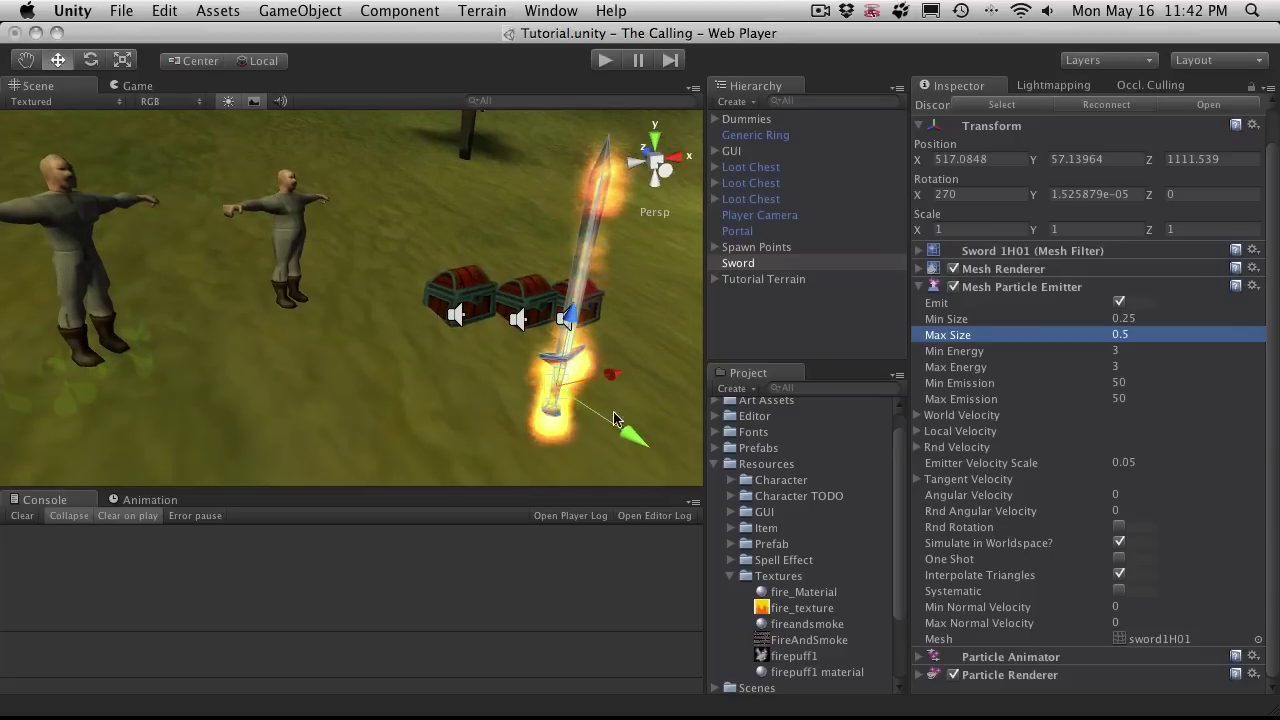
{"action": "left_click_drag", "start_coordinate": [705, 400], "coordinate": [731, 320]}
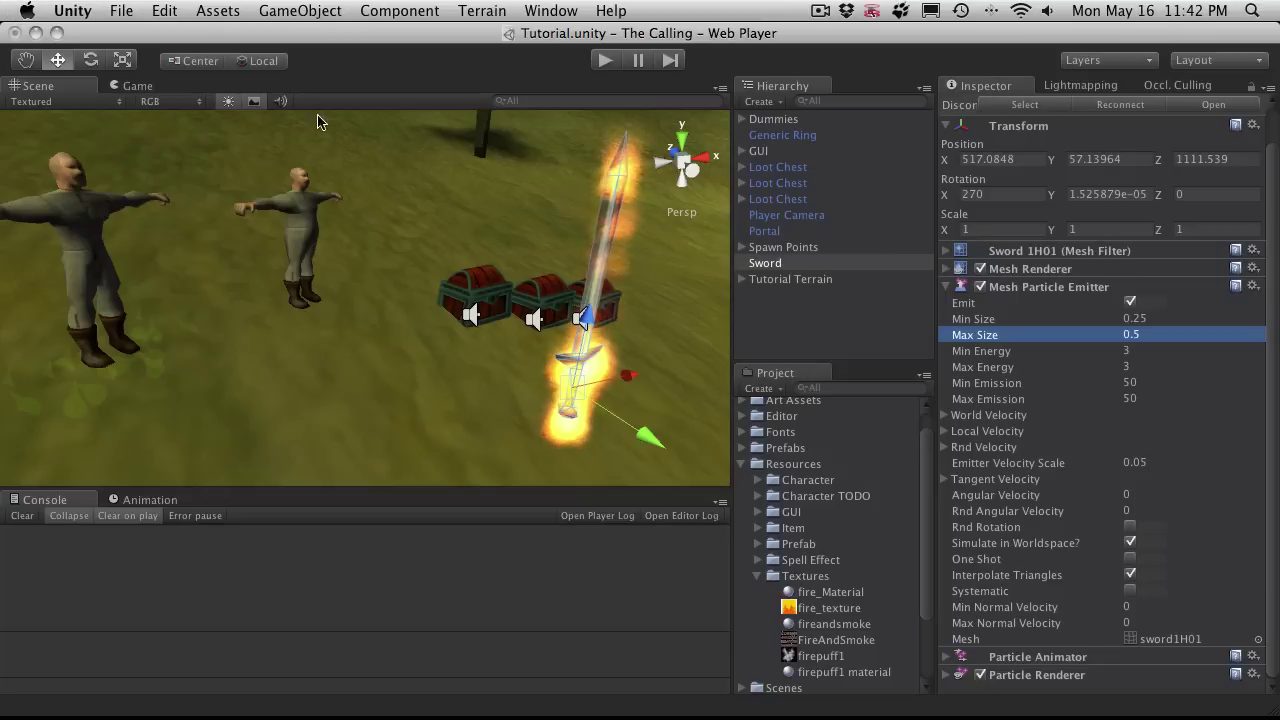
Reset the rotation in the sword's Transform and view the sword from the side.
{"action": "left_click", "coordinate": [1254, 125]}
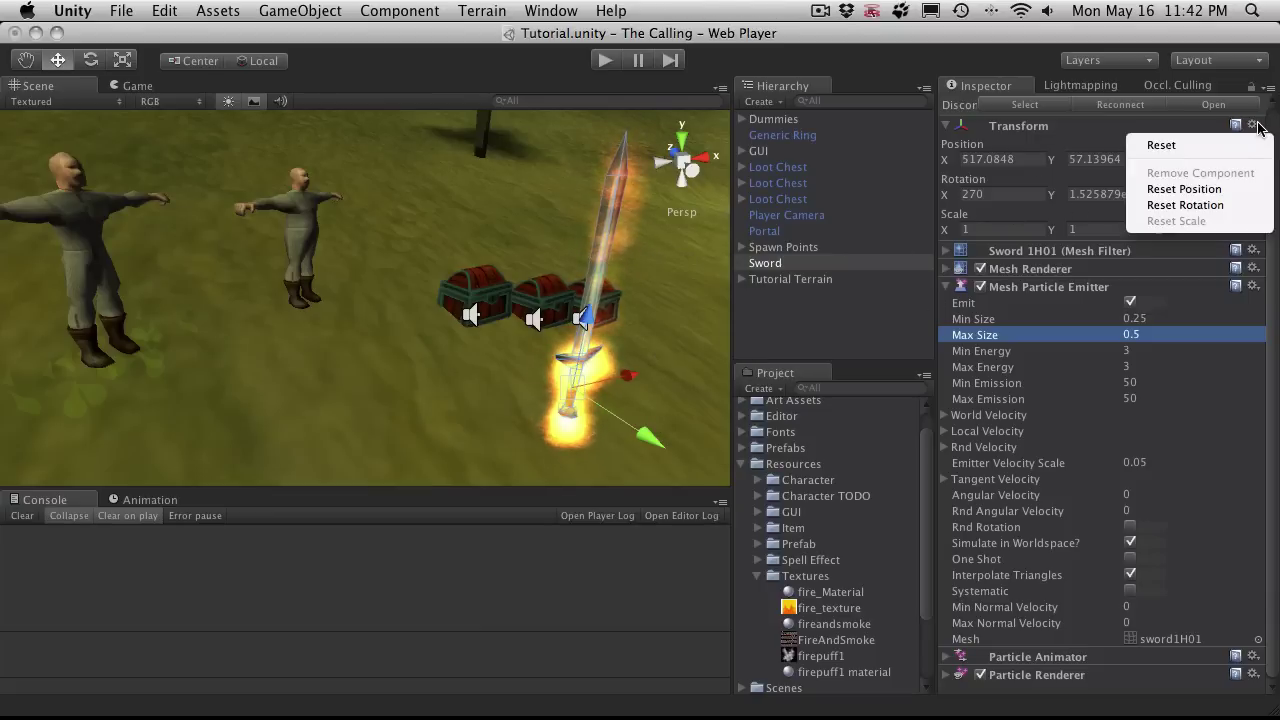
{"action": "left_click", "coordinate": [1226, 203]}
{"action": "left_click_drag", "start_coordinate": [533, 381], "coordinate": [585, 422], "text": "alt"}
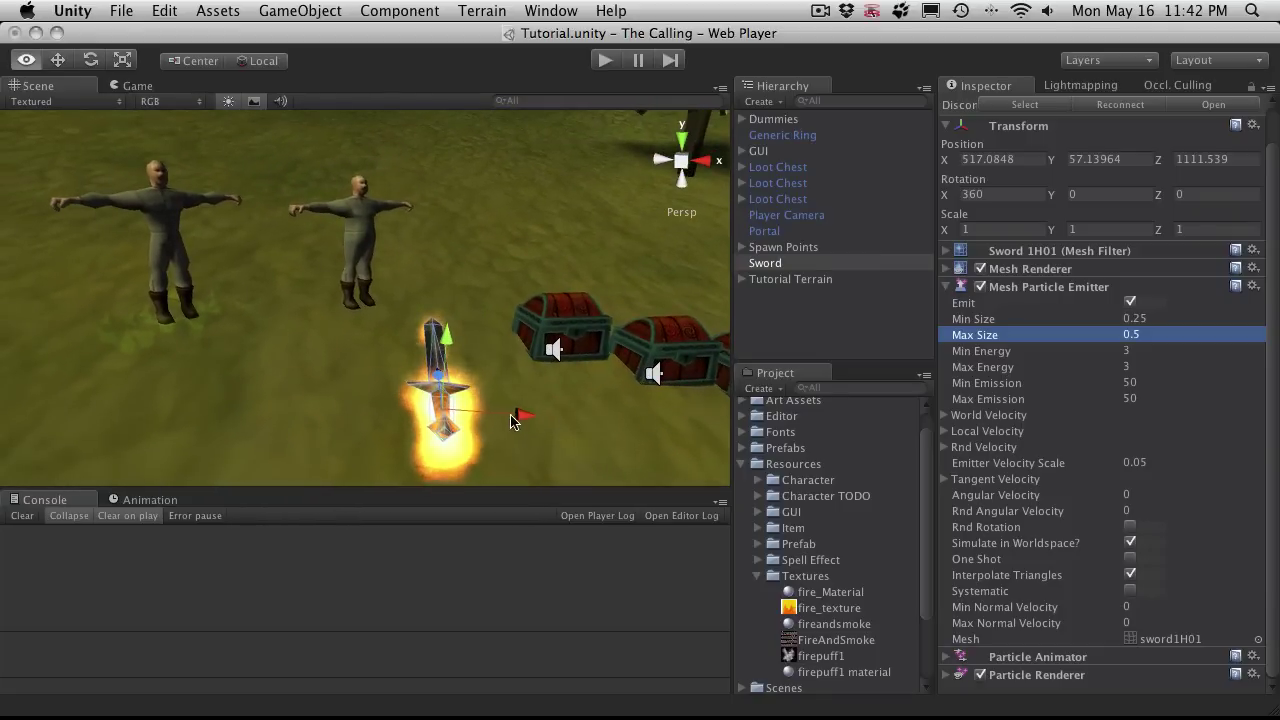
{"action": "left_click_drag", "start_coordinate": [480, 400], "coordinate": [537, 443], "text": "alt"}
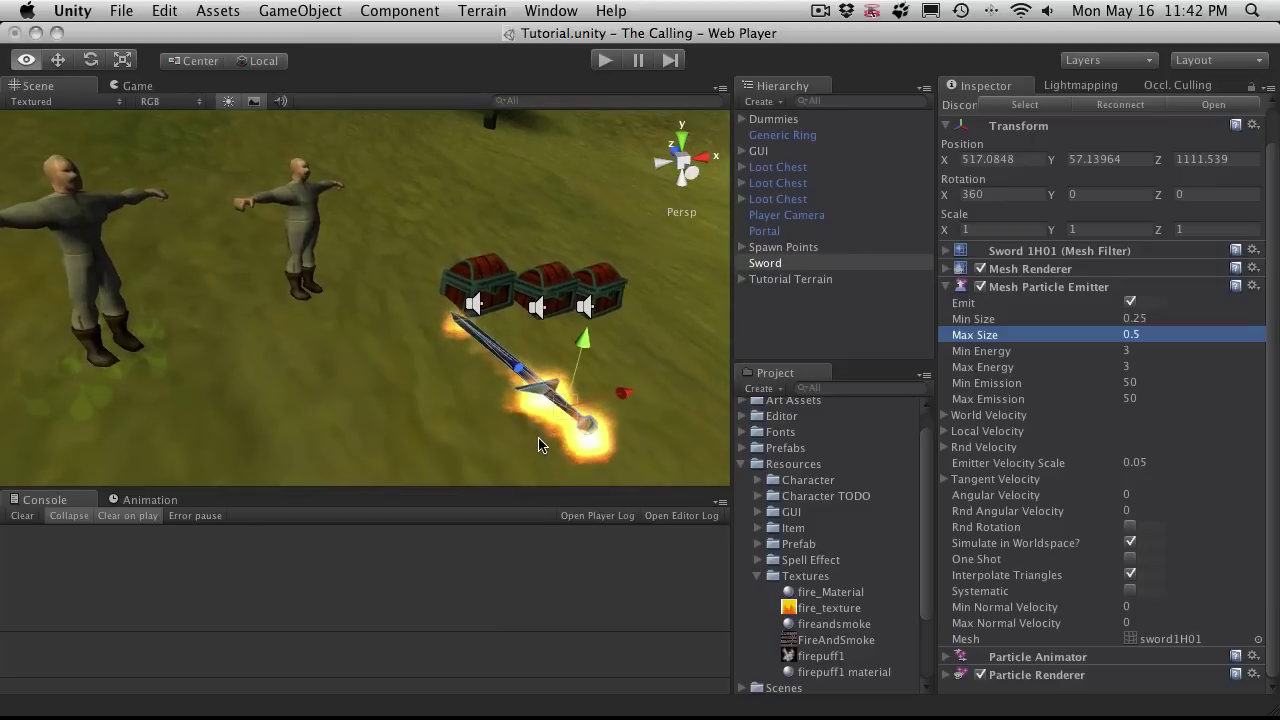
Expand the Mesh Particle Emitter's Local Velocity, set its Z value to 1 and inspect the flame direction.
{"action": "left_click", "coordinate": [946, 431]}
{"action": "left_click_drag", "start_coordinate": [594, 437], "coordinate": [591, 292], "text": "alt"}
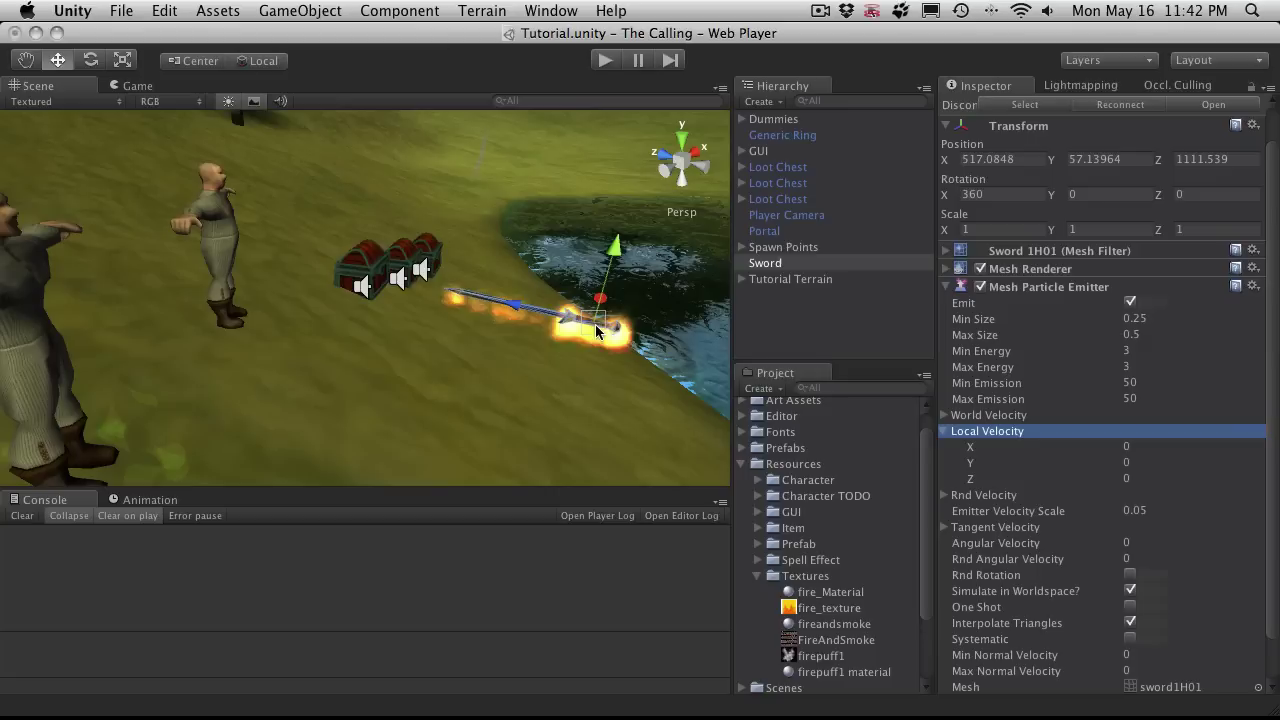
{"action": "left_click", "coordinate": [1127, 479]}
{"action": "type", "text": "1"}
{"action": "key", "text": "Return"}
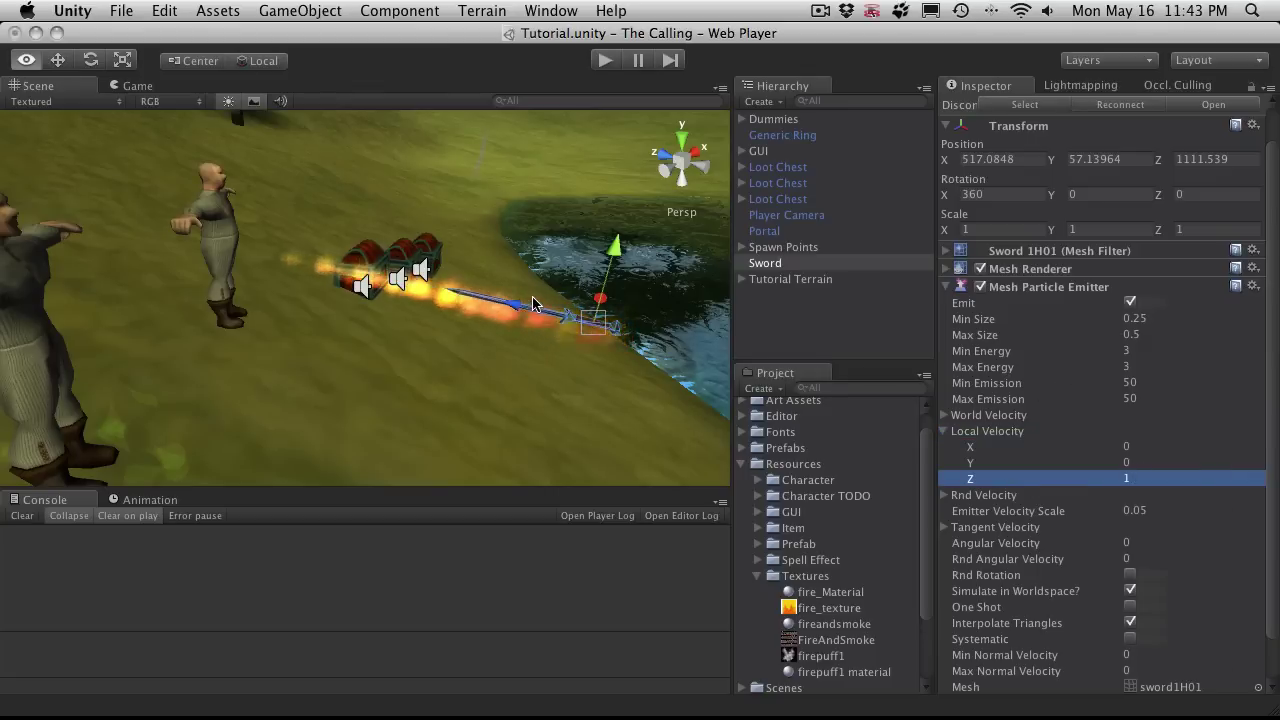
{"action": "left_click_drag", "start_coordinate": [520, 332], "coordinate": [510, 262], "text": "alt"}
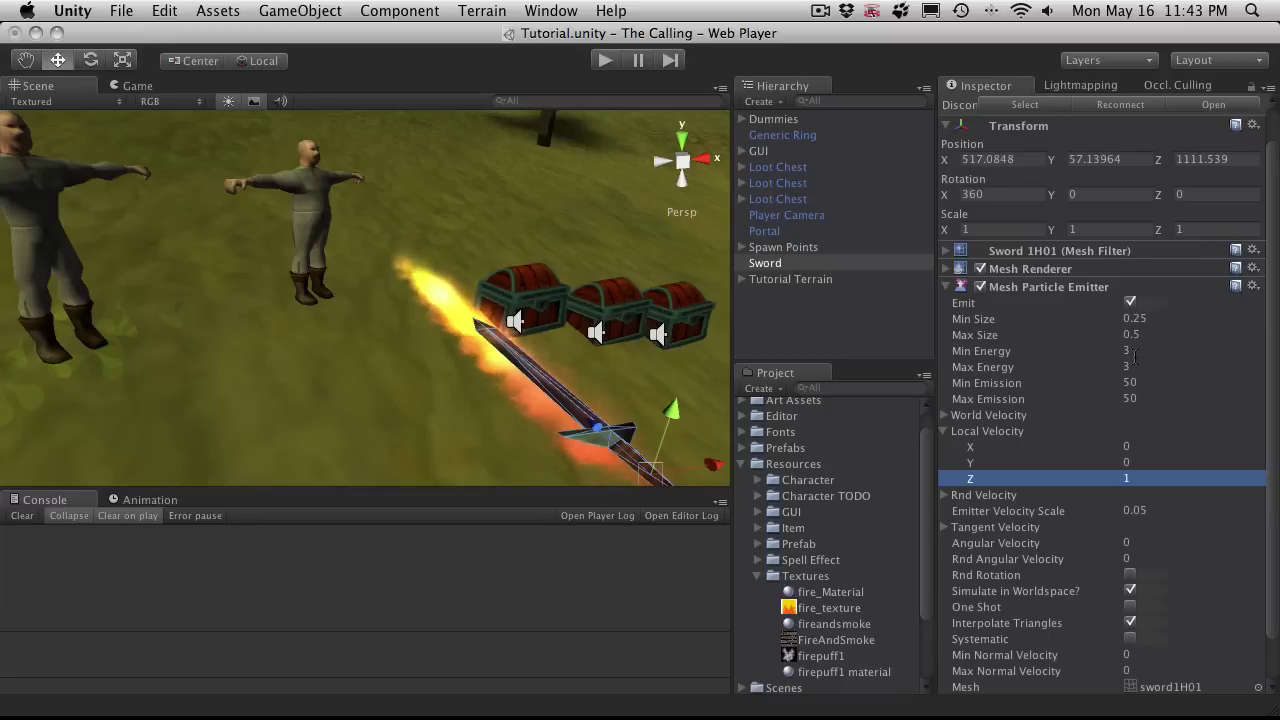
Expand the sword's Particle Animator settings down to the Damping value.
{"action": "scroll", "coordinate": [1108, 392], "scroll_direction": "down", "scroll_amount": 3}
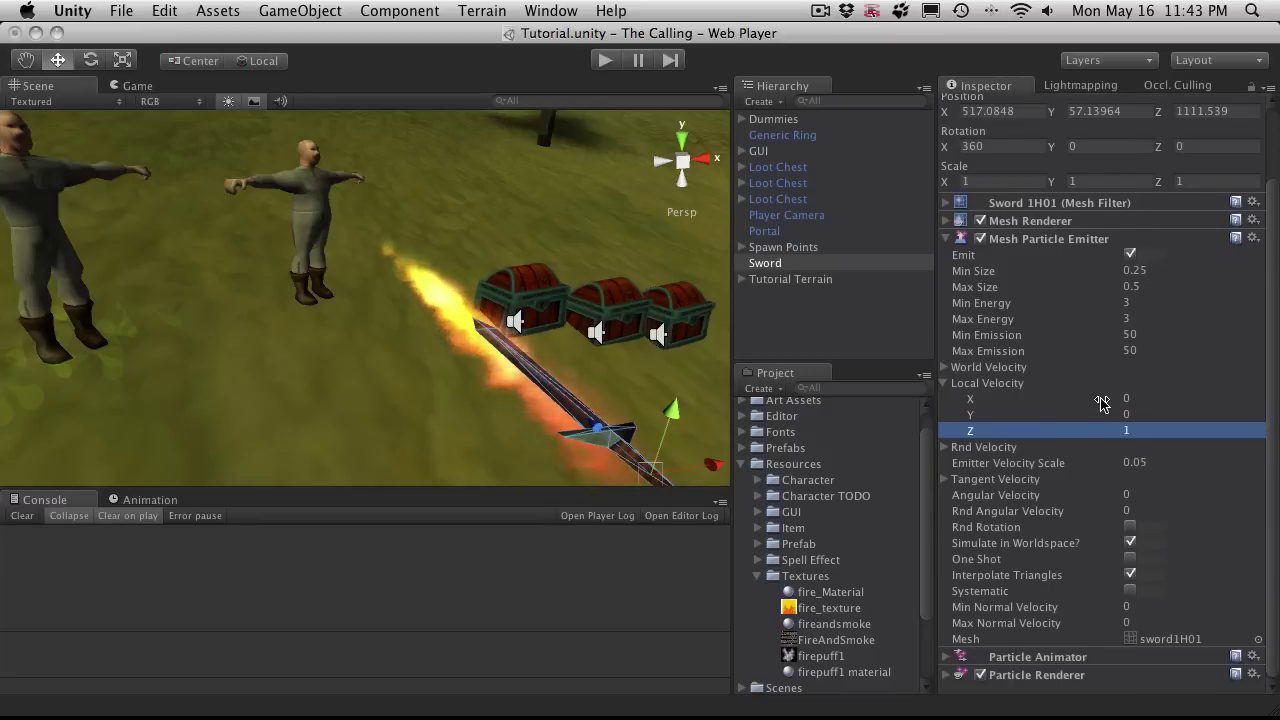
{"action": "left_click", "coordinate": [946, 657]}
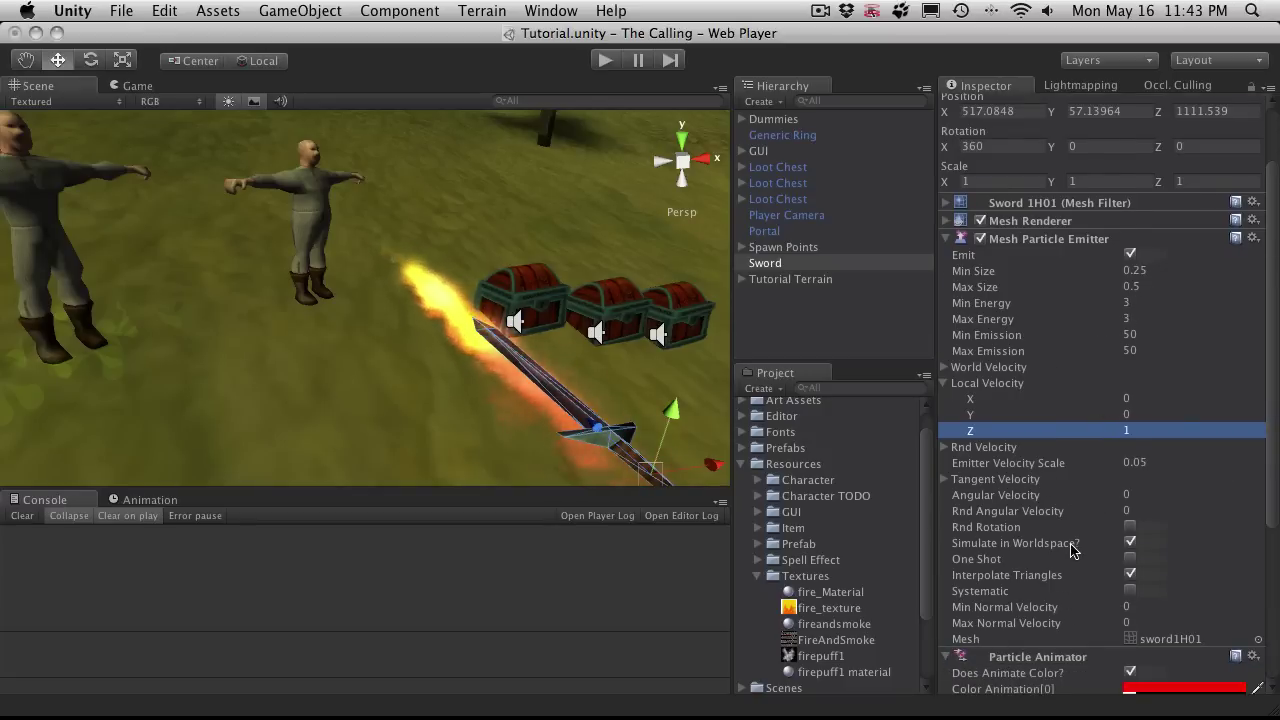
{"action": "scroll", "coordinate": [945, 680], "scroll_direction": "down", "scroll_amount": 10}
Try a Damping of 0.5 in the Particle Animator and inspect the flames near the blade tip.
{"action": "left_click", "coordinate": [1150, 645]}
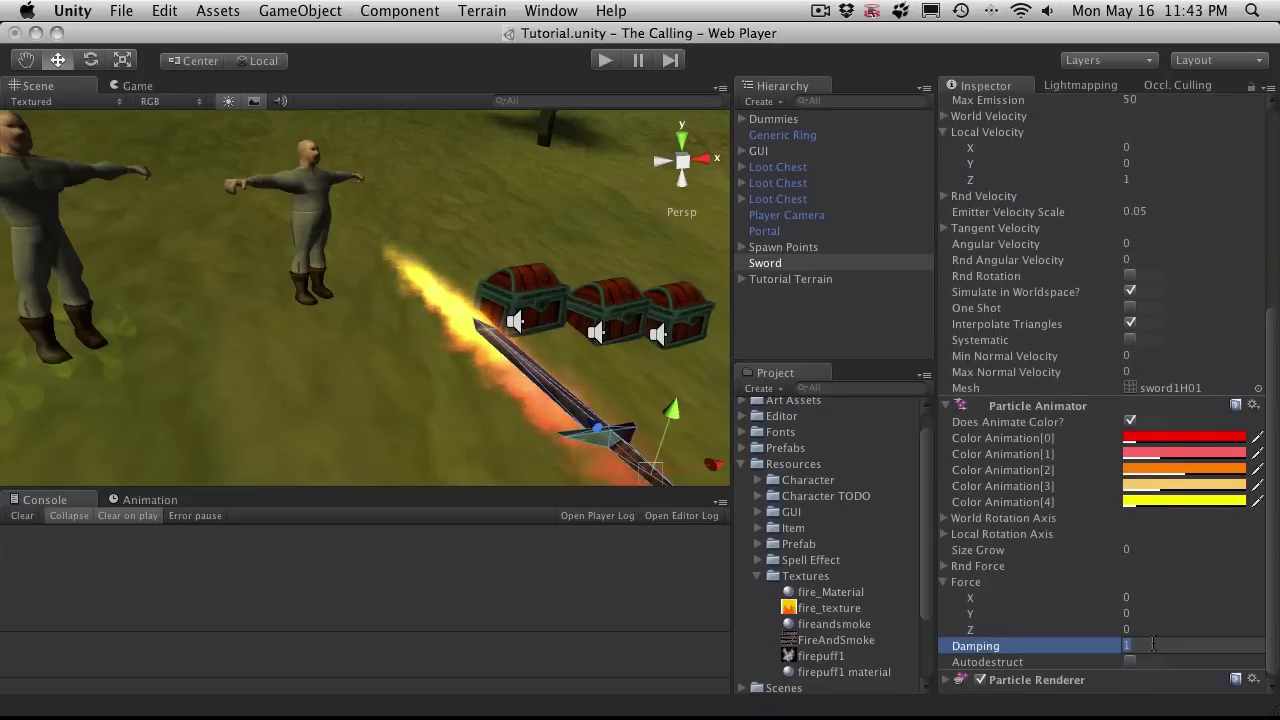
{"action": "type", "text": "0.5"}
{"action": "key", "text": "Return"}
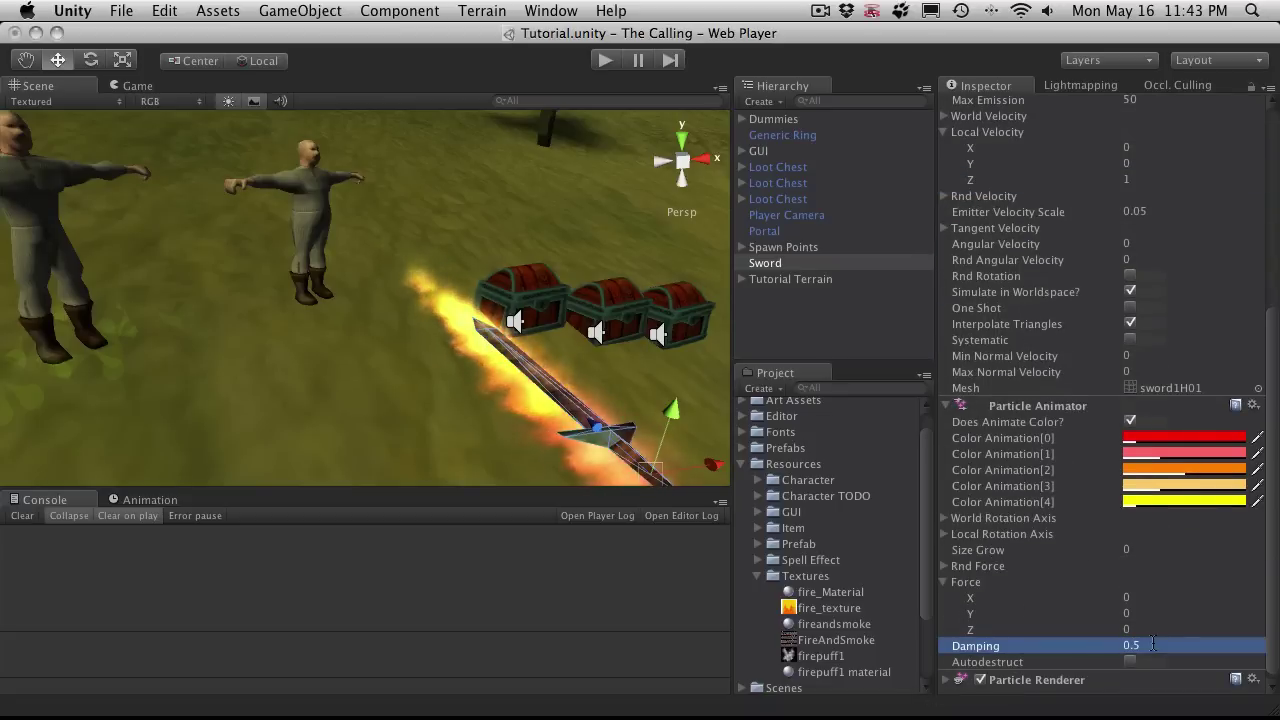
{"action": "left_click_drag", "start_coordinate": [438, 380], "coordinate": [398, 308], "text": "alt"}
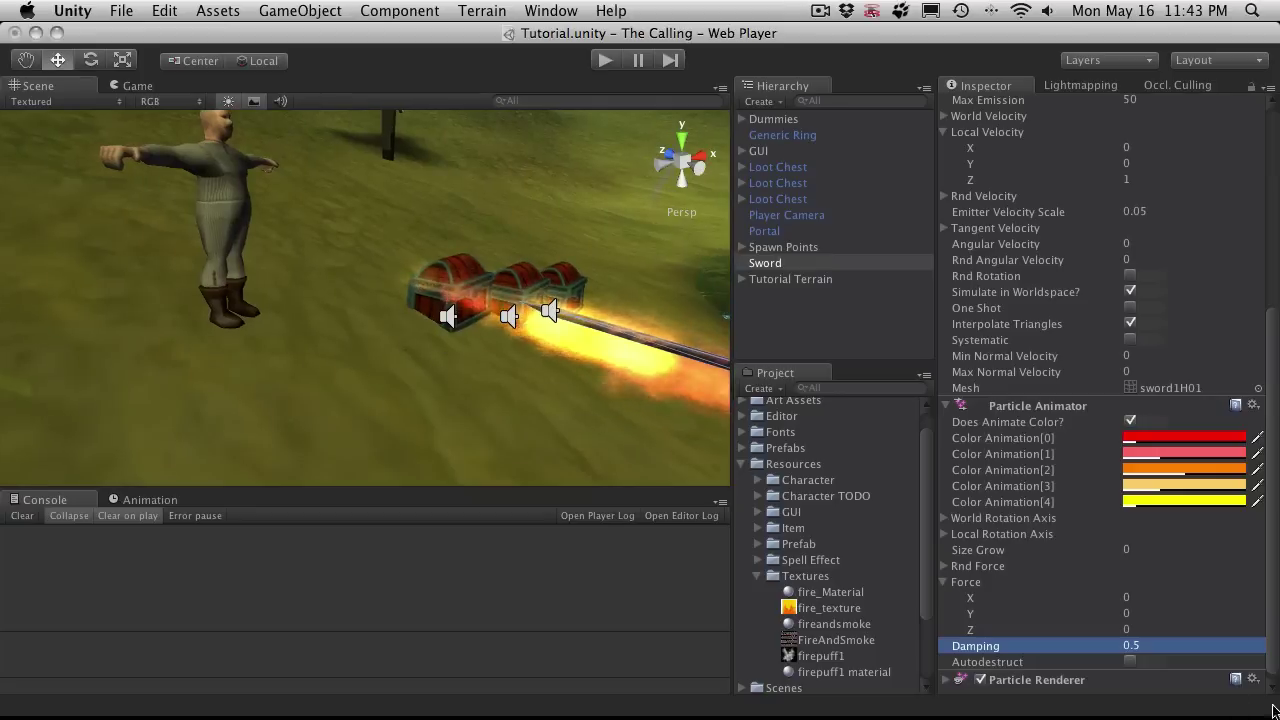
Set the Particle Animator's Damping to 0.25 and inspect the flames along the whole sword.
{"action": "left_click", "coordinate": [1172, 646]}
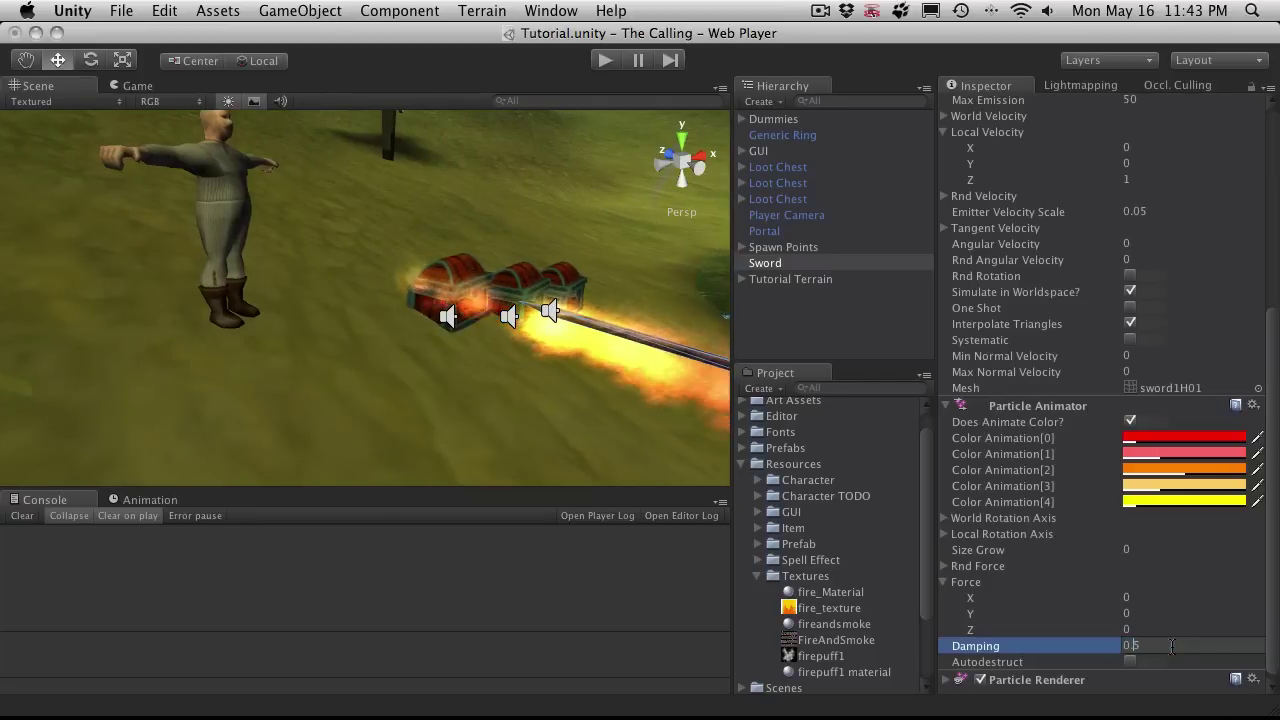
{"action": "type", "text": "0.25"}
{"action": "key", "text": "Return"}
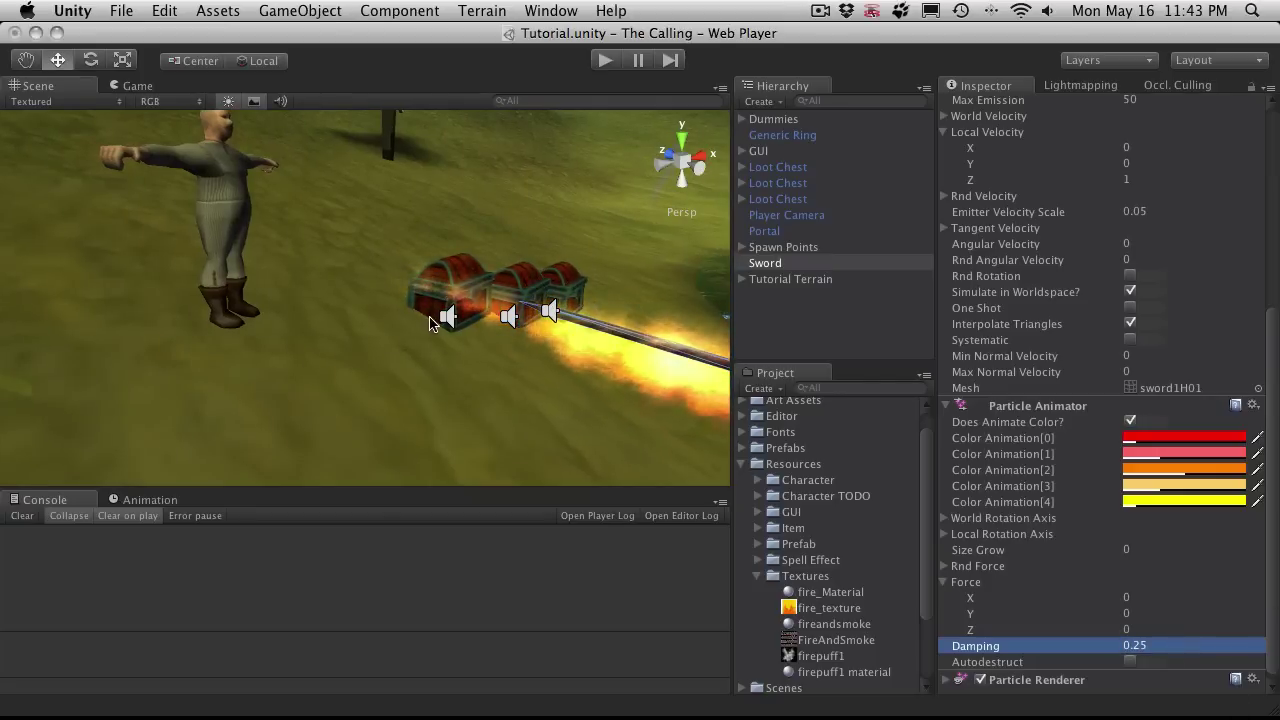
{"action": "scroll", "coordinate": [535, 328], "scroll_direction": "down", "scroll_amount": 5}
{"action": "left_click_drag", "start_coordinate": [535, 328], "coordinate": [578, 375], "text": "alt"}
{"action": "scroll", "coordinate": [578, 373], "scroll_direction": "up", "scroll_amount": 2}
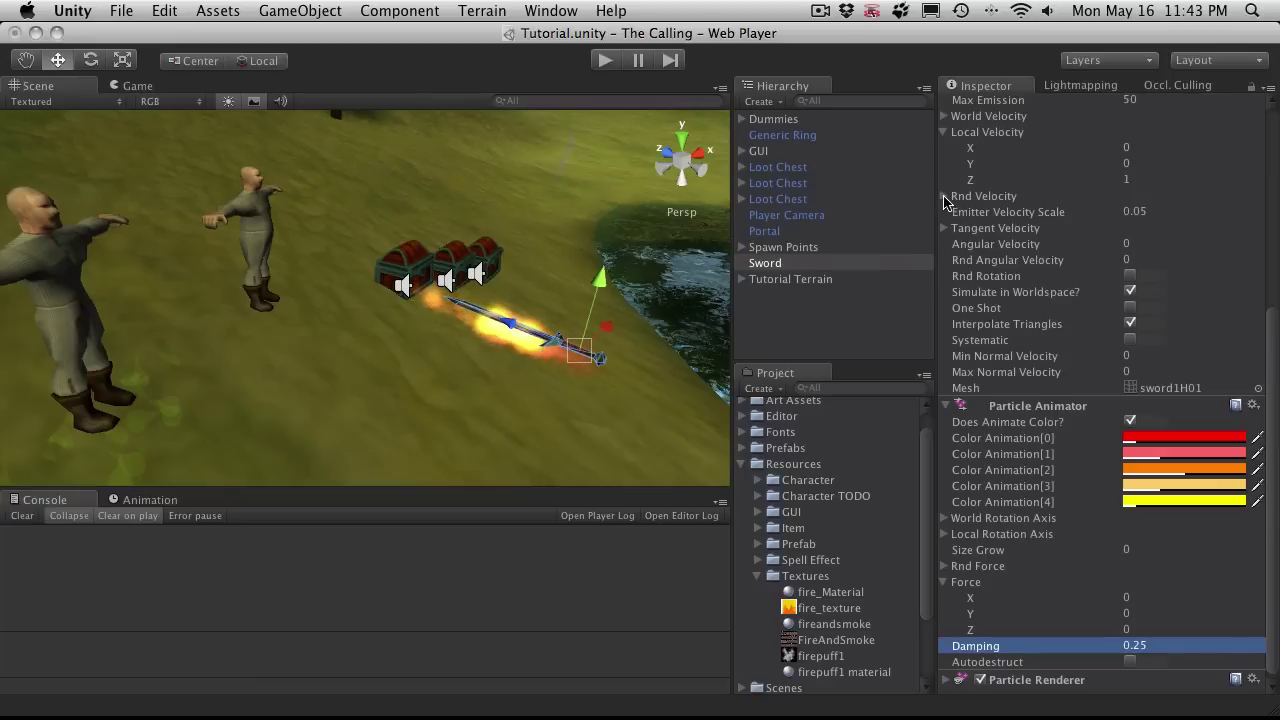
Expand the Mesh Particle Emitter's Rnd Velocity and set X, Y and Z to 0.5.
{"action": "left_click", "coordinate": [944, 198]}
{"action": "left_click", "coordinate": [1127, 211]}
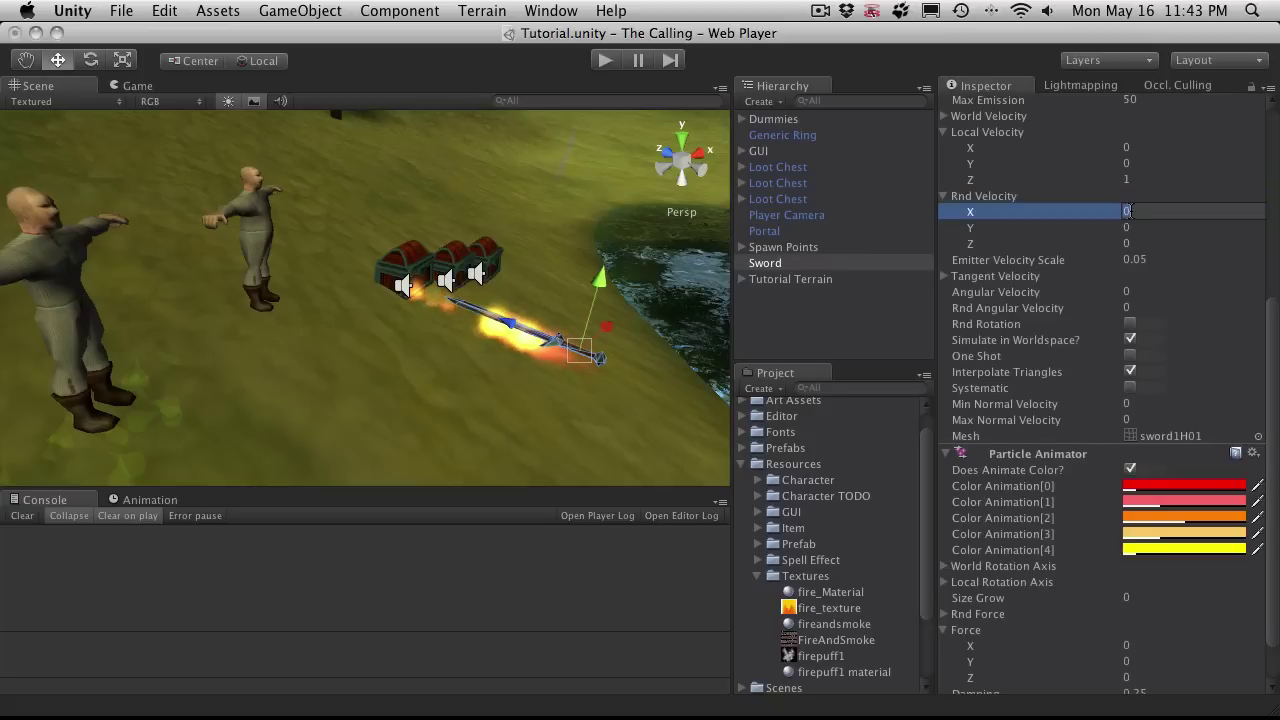
{"action": "type", "text": "0.5"}
{"action": "key", "text": "Tab"}
{"action": "type", "text": ".5"}
{"action": "key", "text": "Tab"}
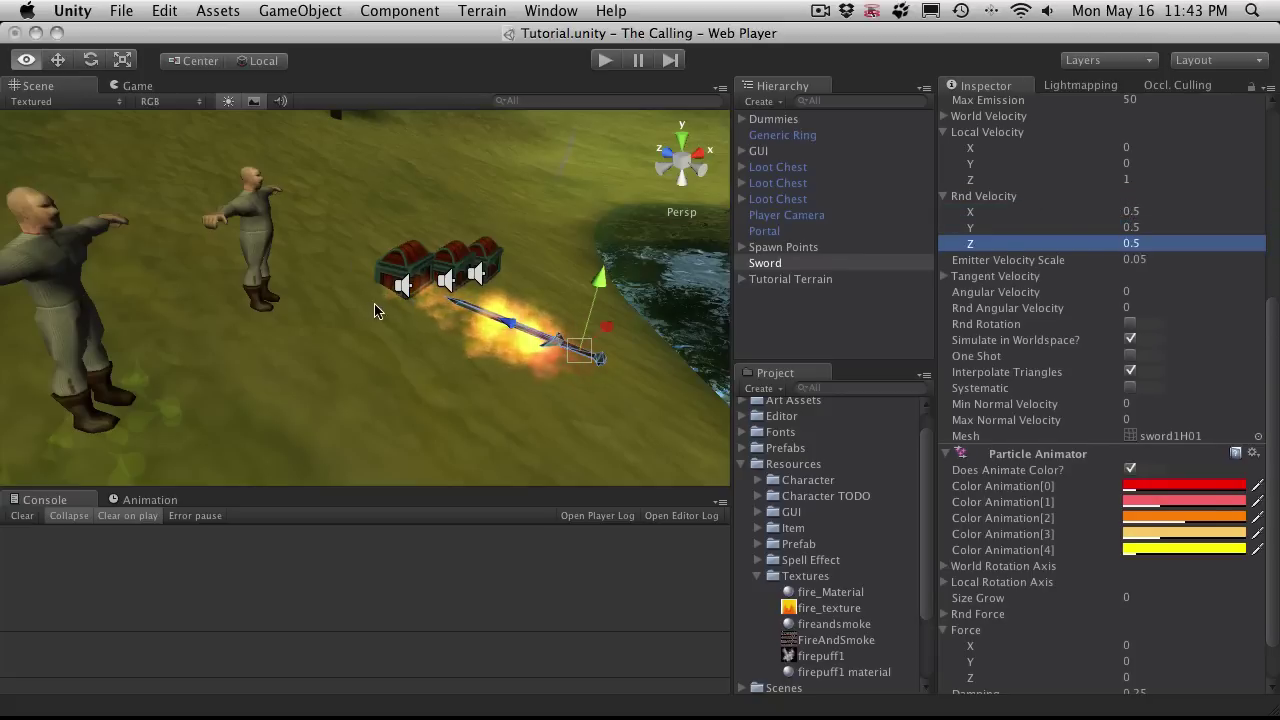
Start play mode and locate the PC character's Weapon Mount in the hierarchy from its PC script.
{"action": "left_click_drag", "start_coordinate": [375, 311], "coordinate": [600, 372], "text": "alt"}
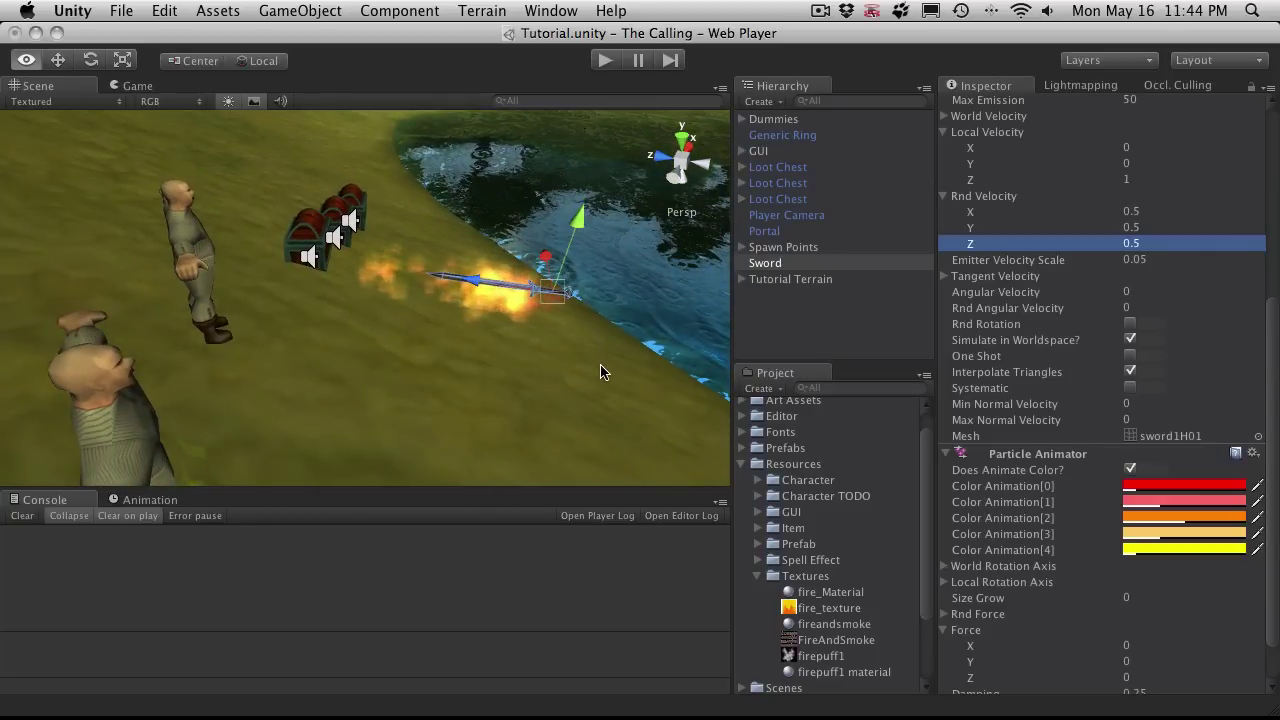
{"action": "left_click_drag", "start_coordinate": [600, 372], "coordinate": [590, 348], "text": "alt"}
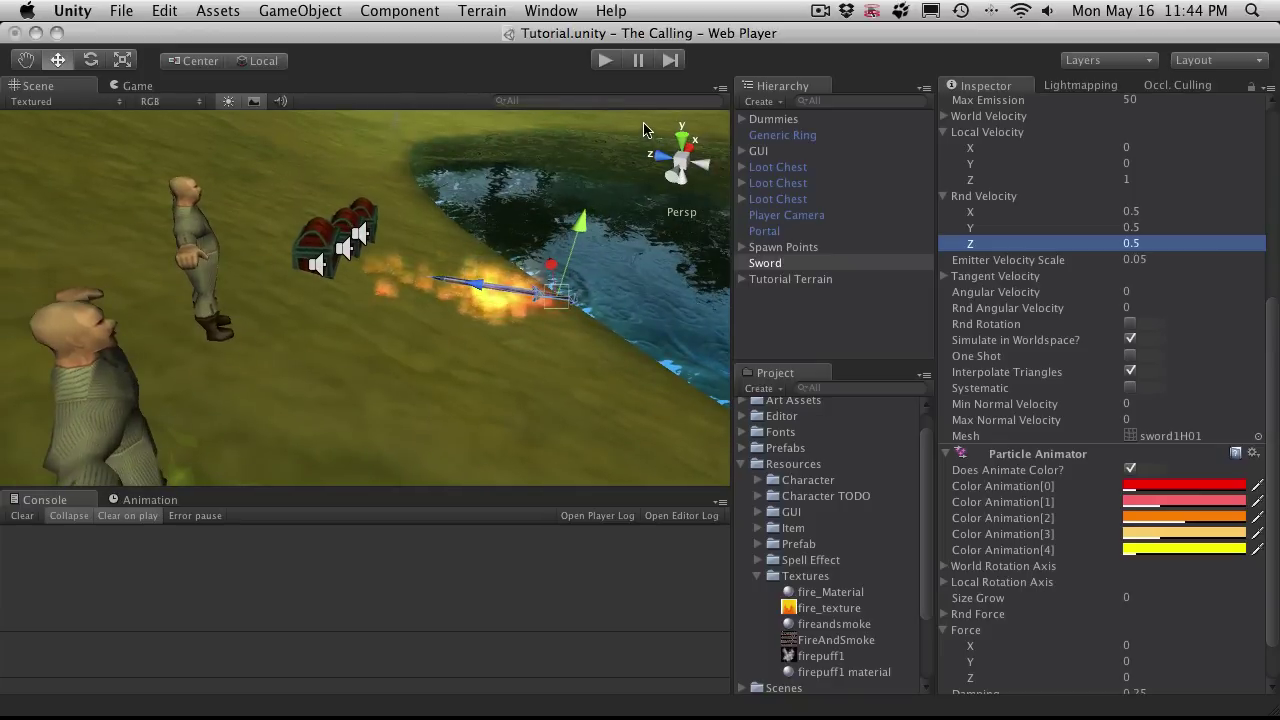
{"action": "left_click", "coordinate": [604, 61]}
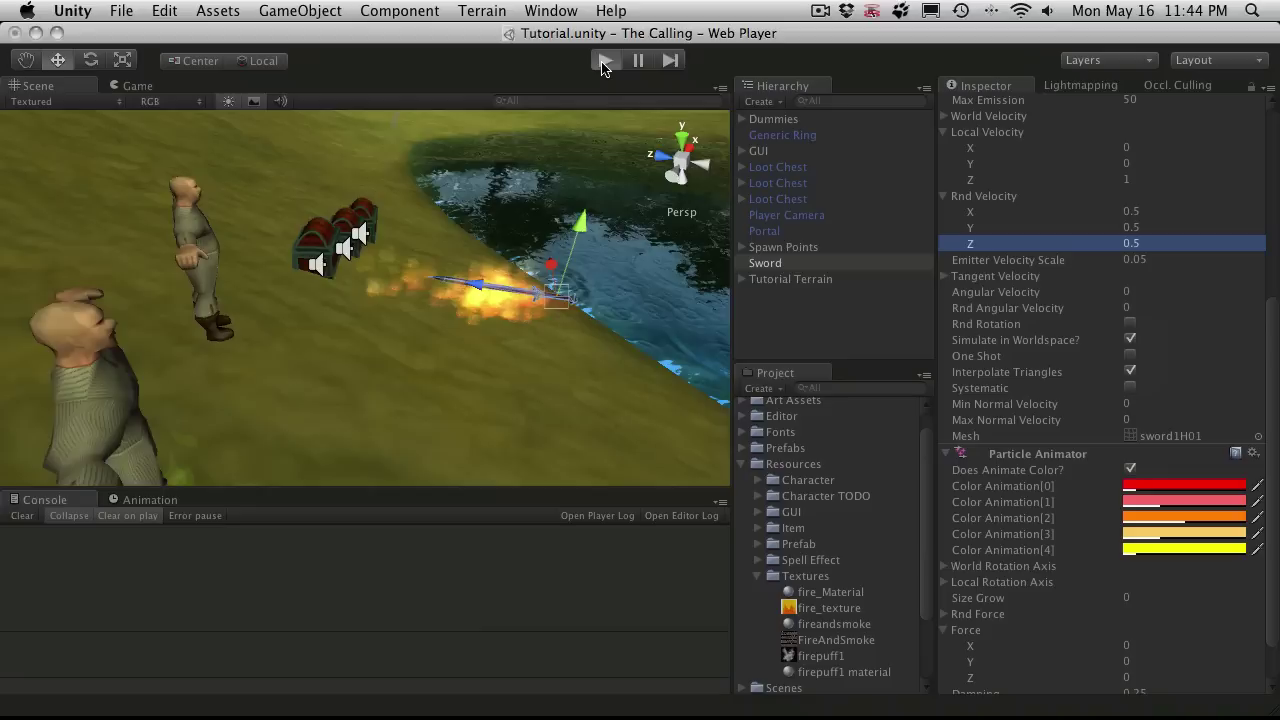
{"action": "left_click", "coordinate": [757, 218]}
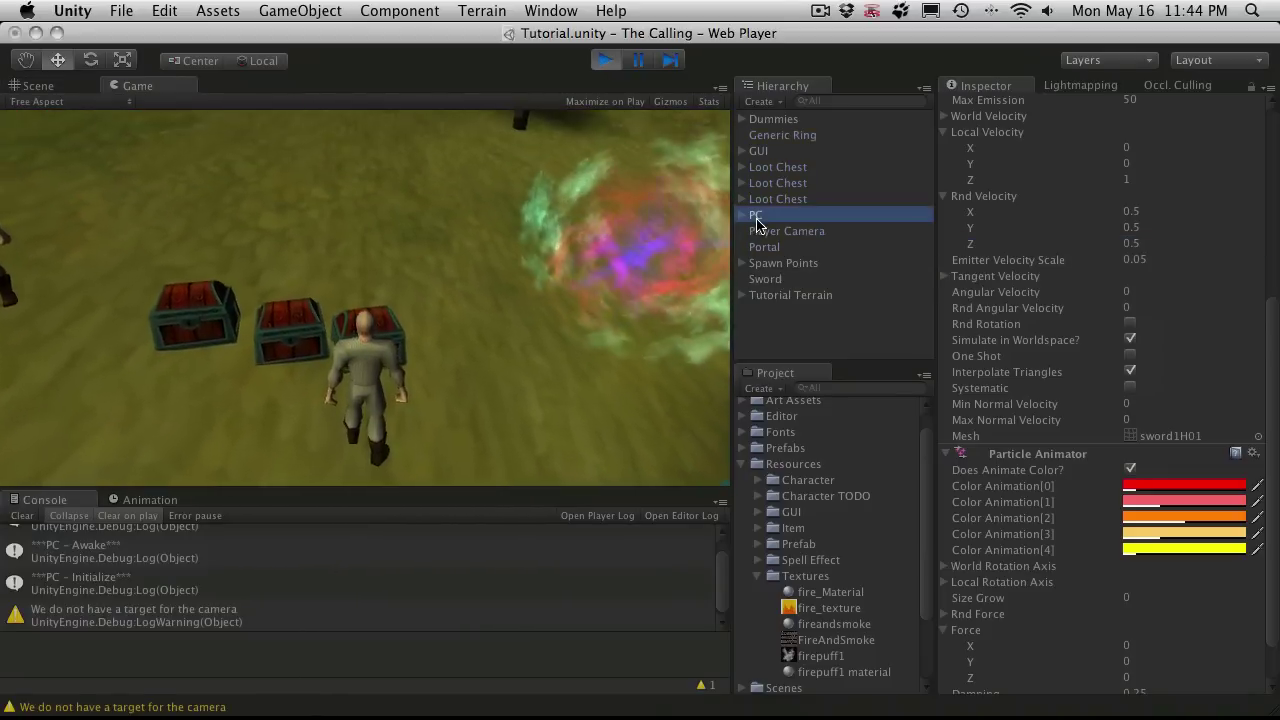
{"action": "left_click", "coordinate": [1195, 322]}
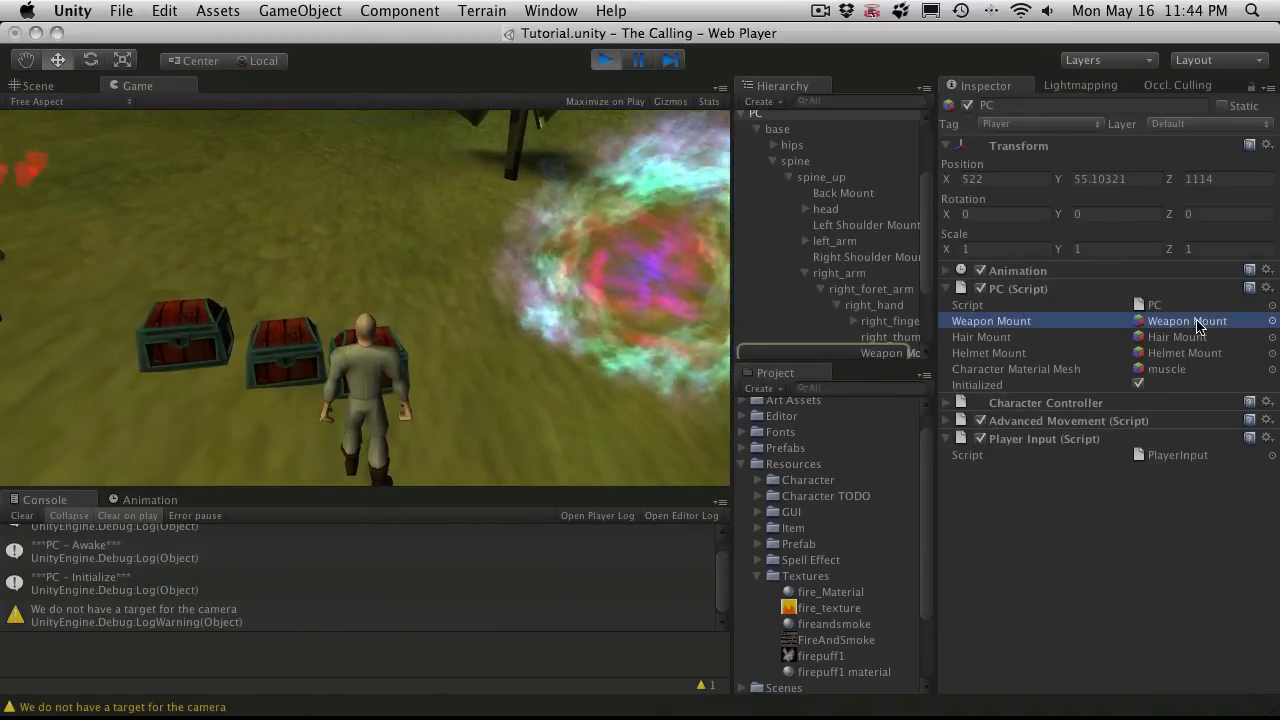
Parent the Sword to the Weapon Mount under the character's right hand and select it there.
{"action": "scroll", "coordinate": [856, 323], "scroll_direction": "down", "scroll_amount": 2}
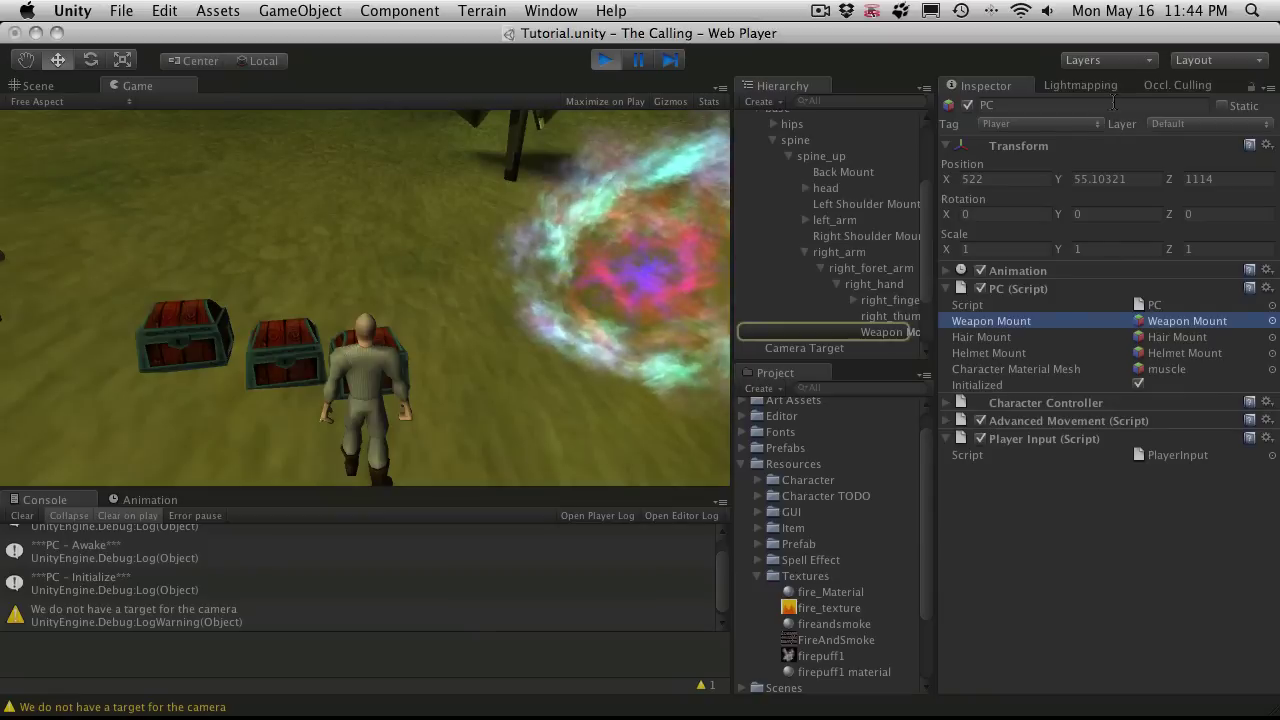
{"action": "scroll", "coordinate": [823, 245], "scroll_direction": "down", "scroll_amount": 3}
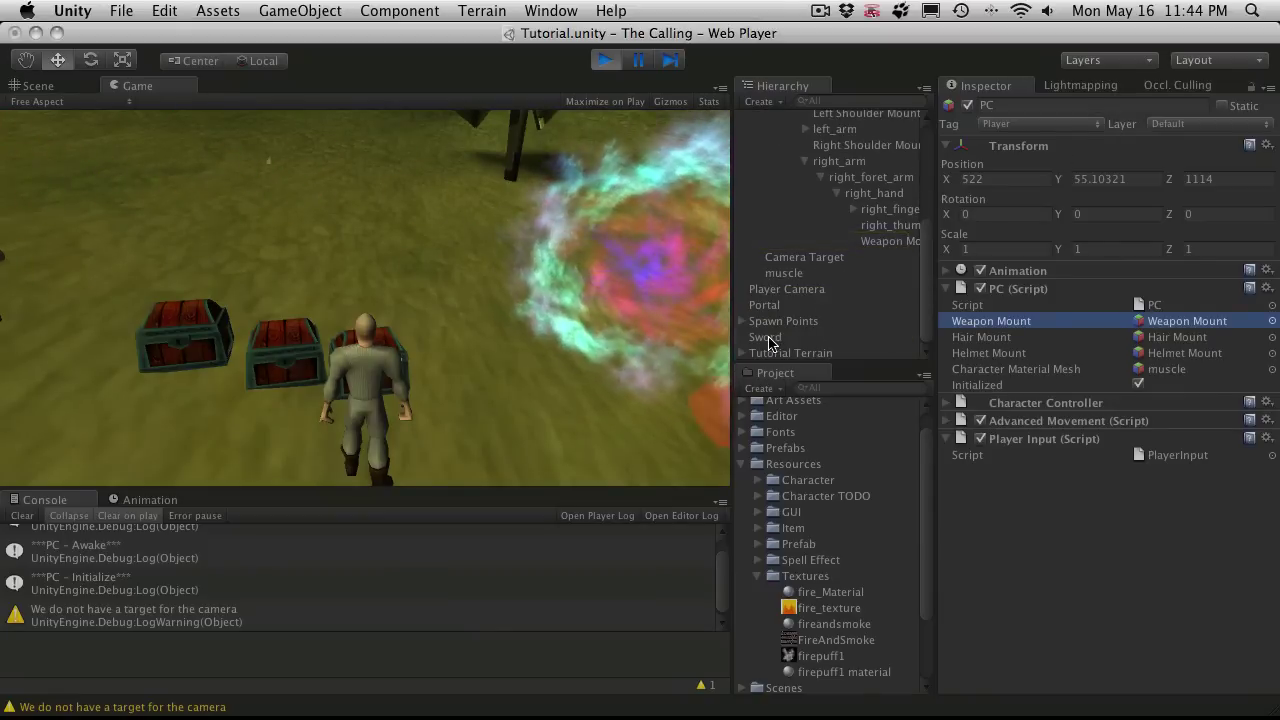
{"action": "left_click_drag", "start_coordinate": [770, 343], "coordinate": [870, 245]}
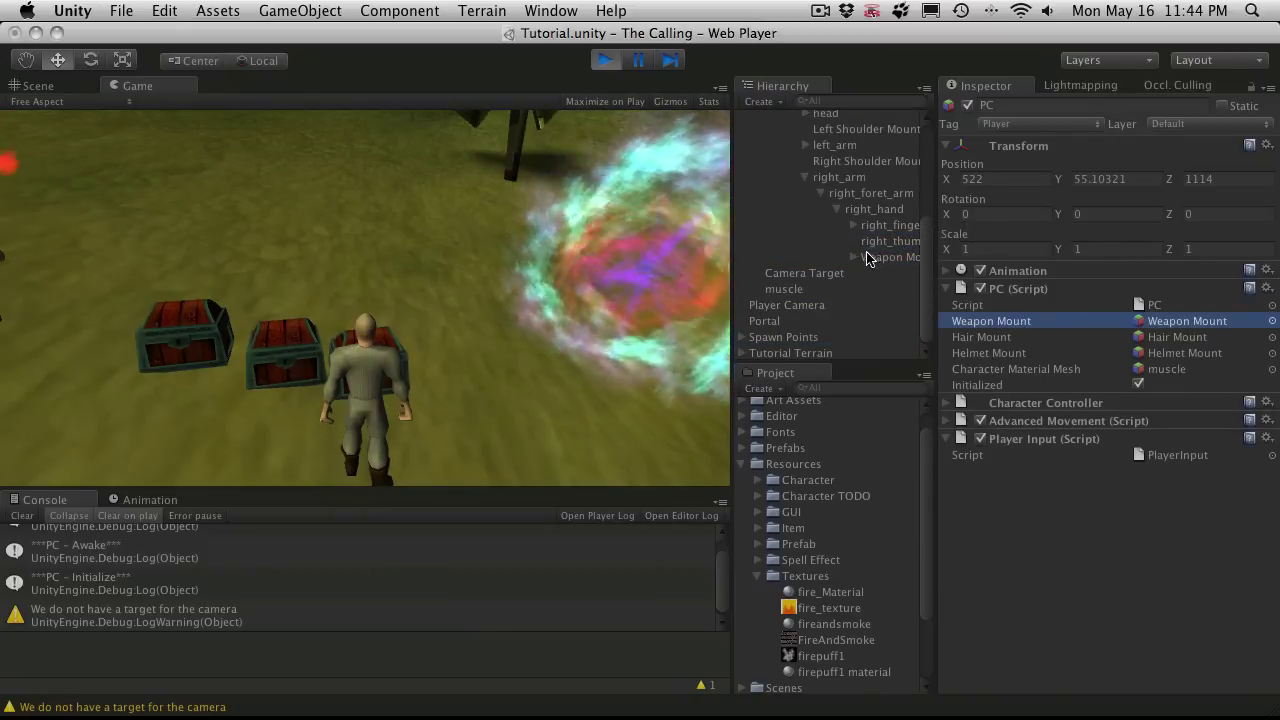
{"action": "left_click", "coordinate": [853, 258]}
{"action": "left_click", "coordinate": [894, 275]}
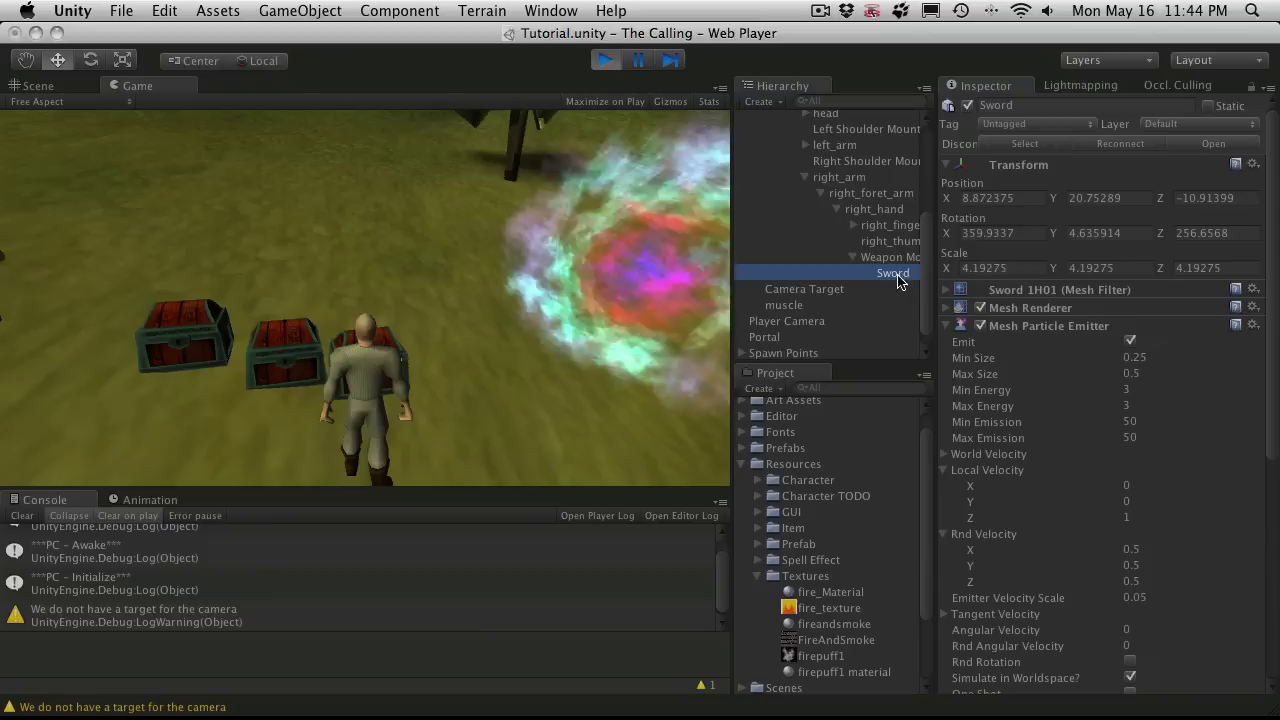
Reset the mounted sword's position and rotation, leaving its scale alone.
{"action": "left_click", "coordinate": [1253, 164]}
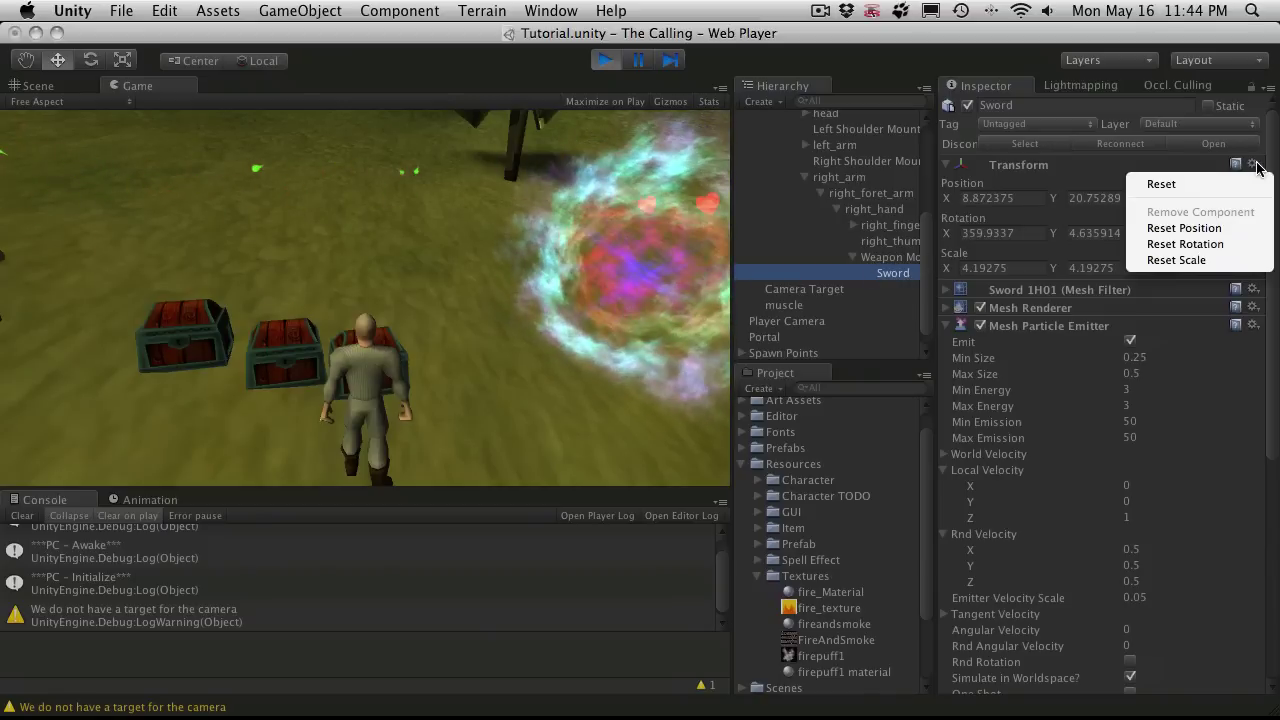
{"action": "left_click", "coordinate": [1184, 228]}
{"action": "left_click", "coordinate": [1254, 164]}
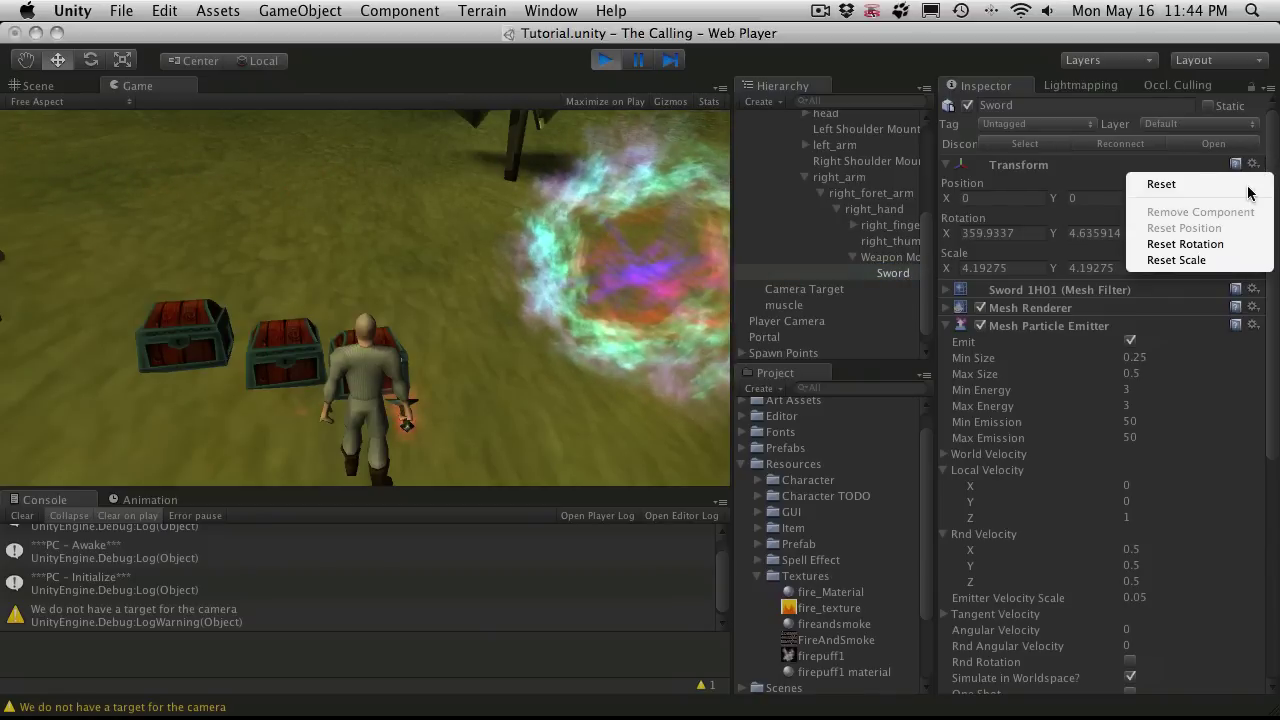
{"action": "left_click", "coordinate": [1184, 244]}
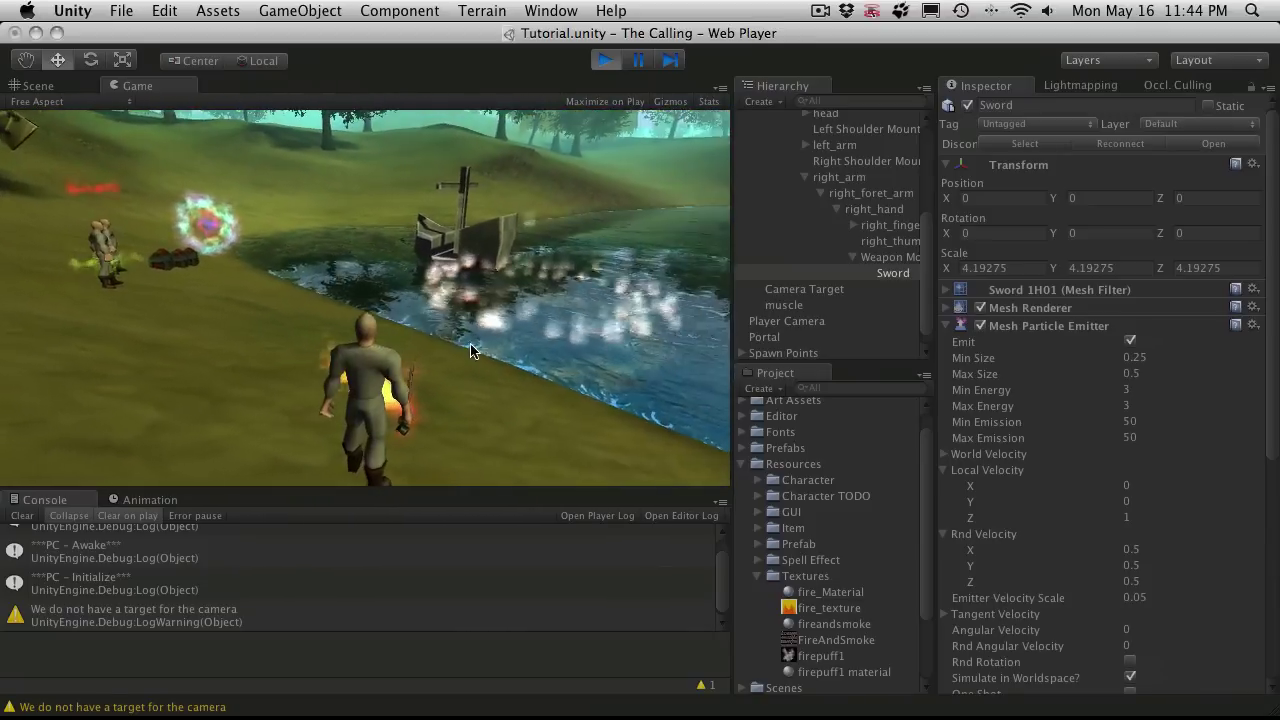
Collapse Local Velocity and Rnd Velocity in the Mesh Particle Emitter and turn off Simulate in Worldspace.
{"action": "left_click", "coordinate": [946, 470]}
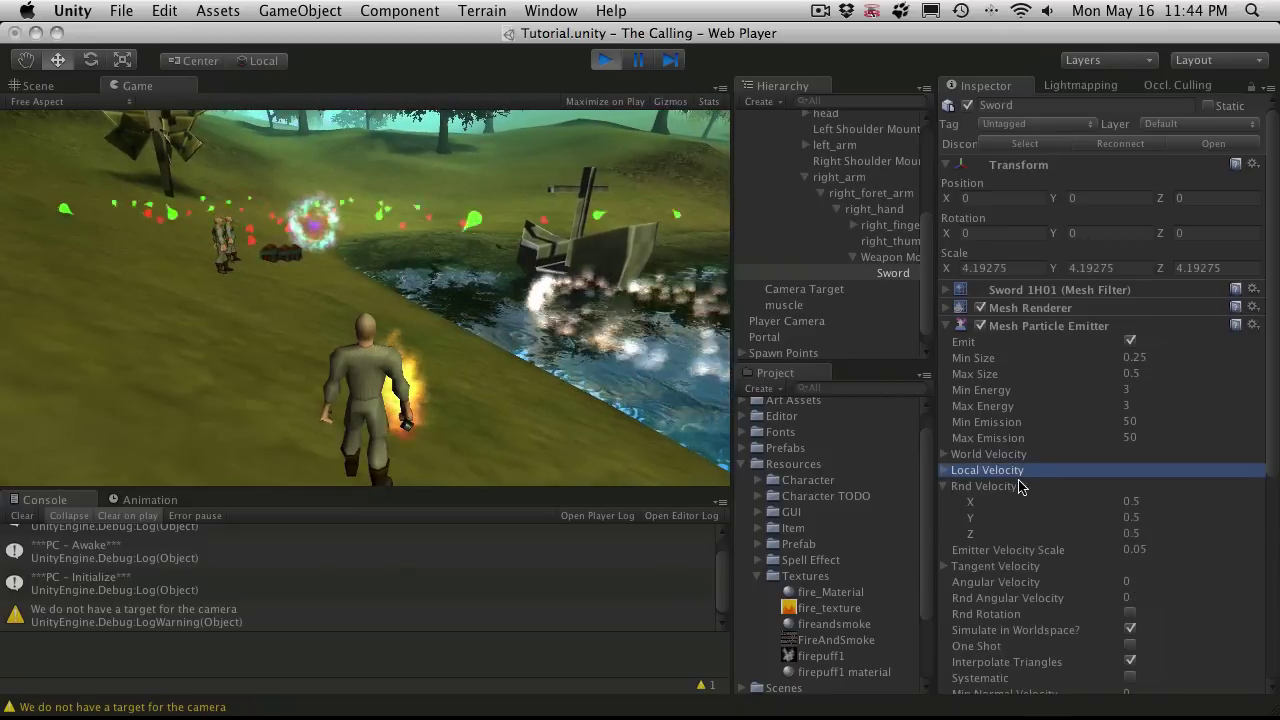
{"action": "left_click", "coordinate": [945, 486]}
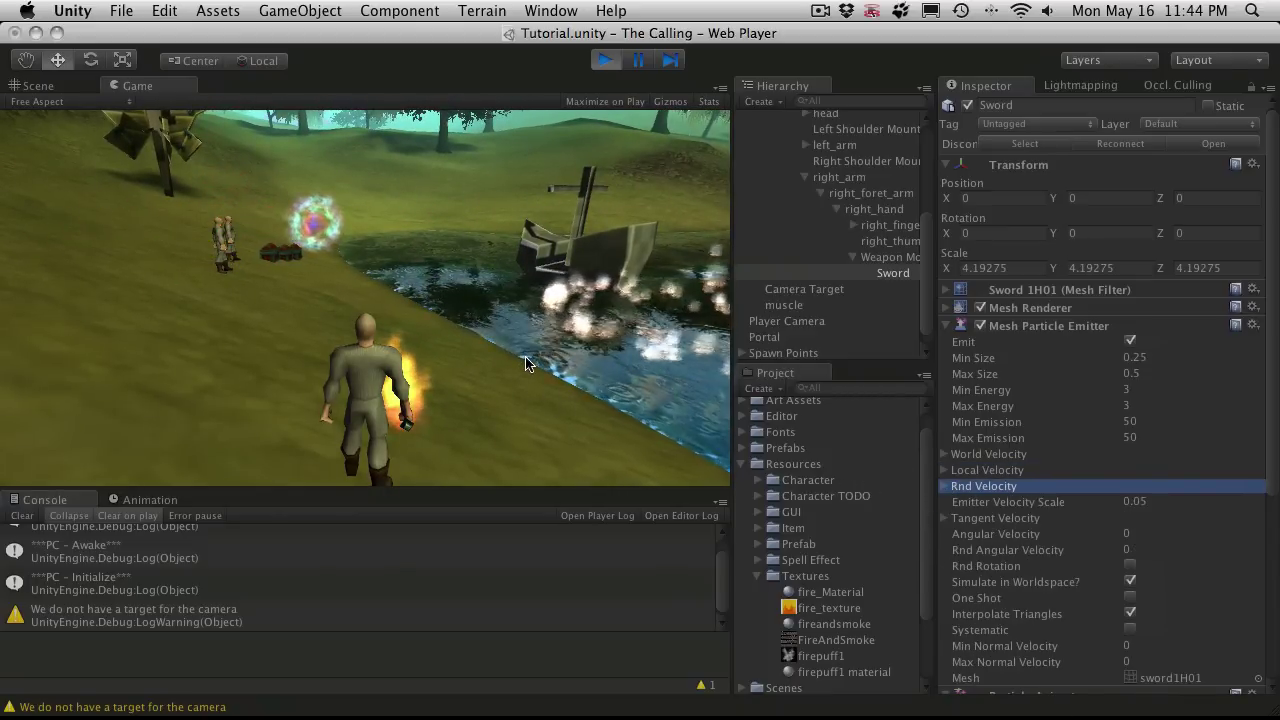
{"action": "mouse_move", "coordinate": [525, 357]}
{"action": "right_mouse_down"}
{"action": "mouse_move", "coordinate": [514, 355]}
{"action": "mouse_move", "coordinate": [528, 336]}
{"action": "mouse_move", "coordinate": [523, 376]}
{"action": "right_mouse_up"}
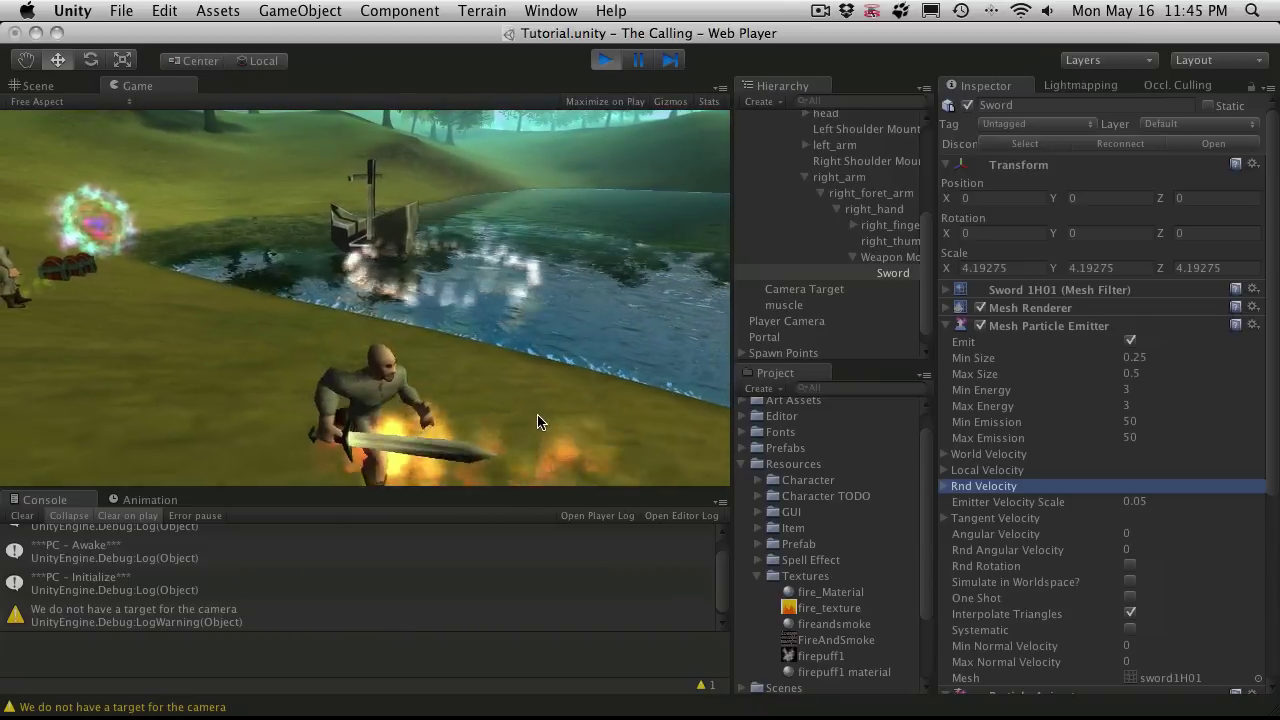
Run and turn the character in the game to examine how the flames follow the moving sword.
{"action": "key", "text": "w"}
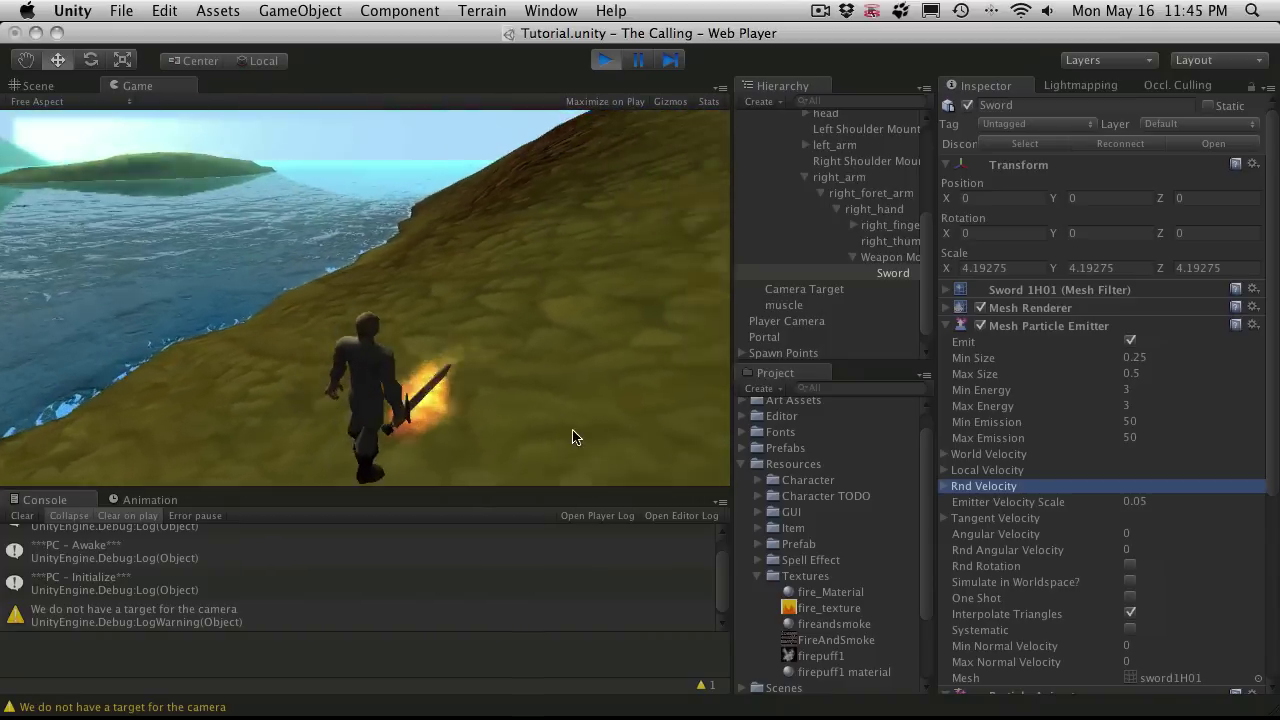
{"action": "right_click_drag", "start_coordinate": [574, 432], "coordinate": [573, 430]}
{"action": "key", "text": "w"}
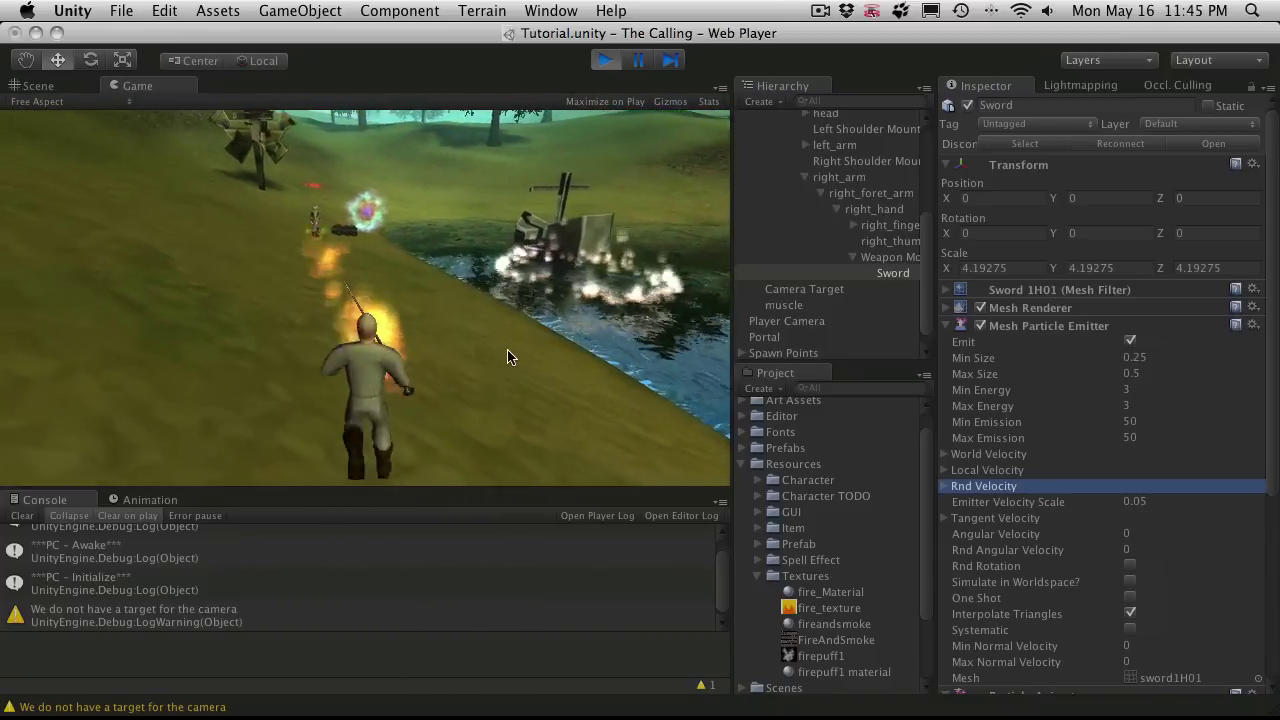
{"action": "right_click_drag", "start_coordinate": [509, 353], "coordinate": [529, 387]}
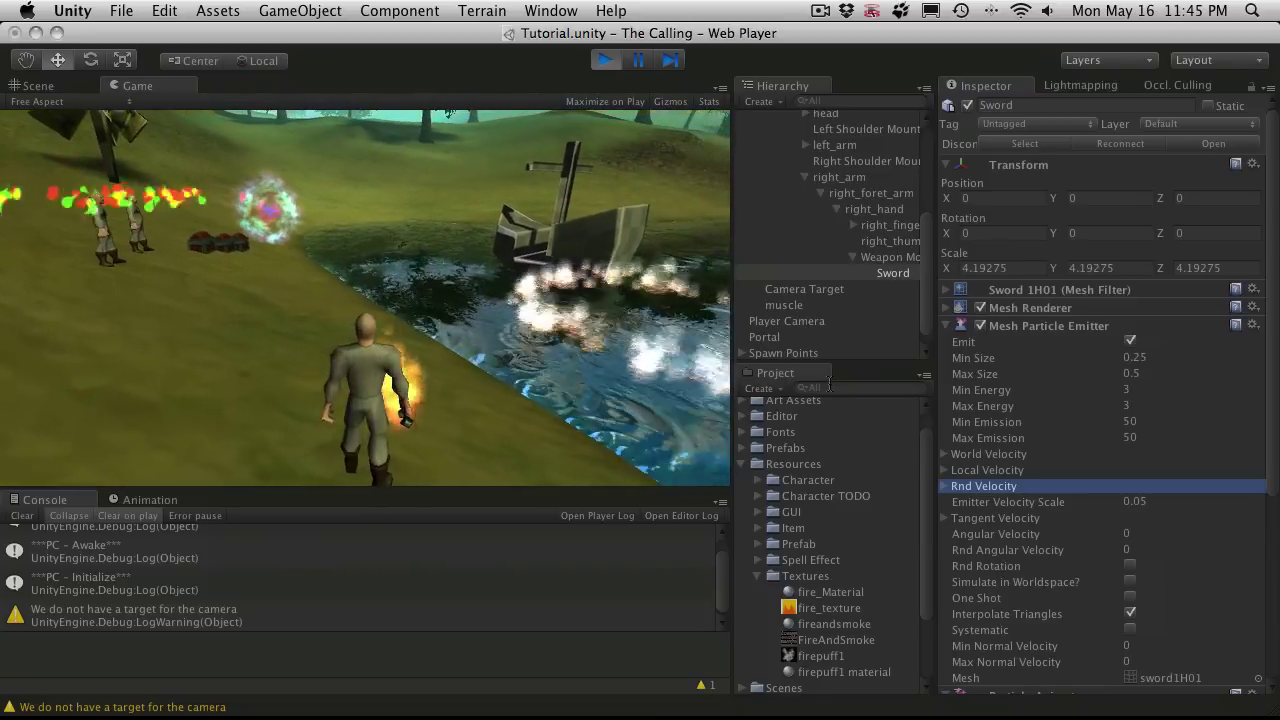
{"action": "key", "text": "a"}
{"action": "key", "text": "w"}
{"action": "right_click_drag", "start_coordinate": [443, 369], "coordinate": [472, 423]}
{"action": "key", "text": "w"}
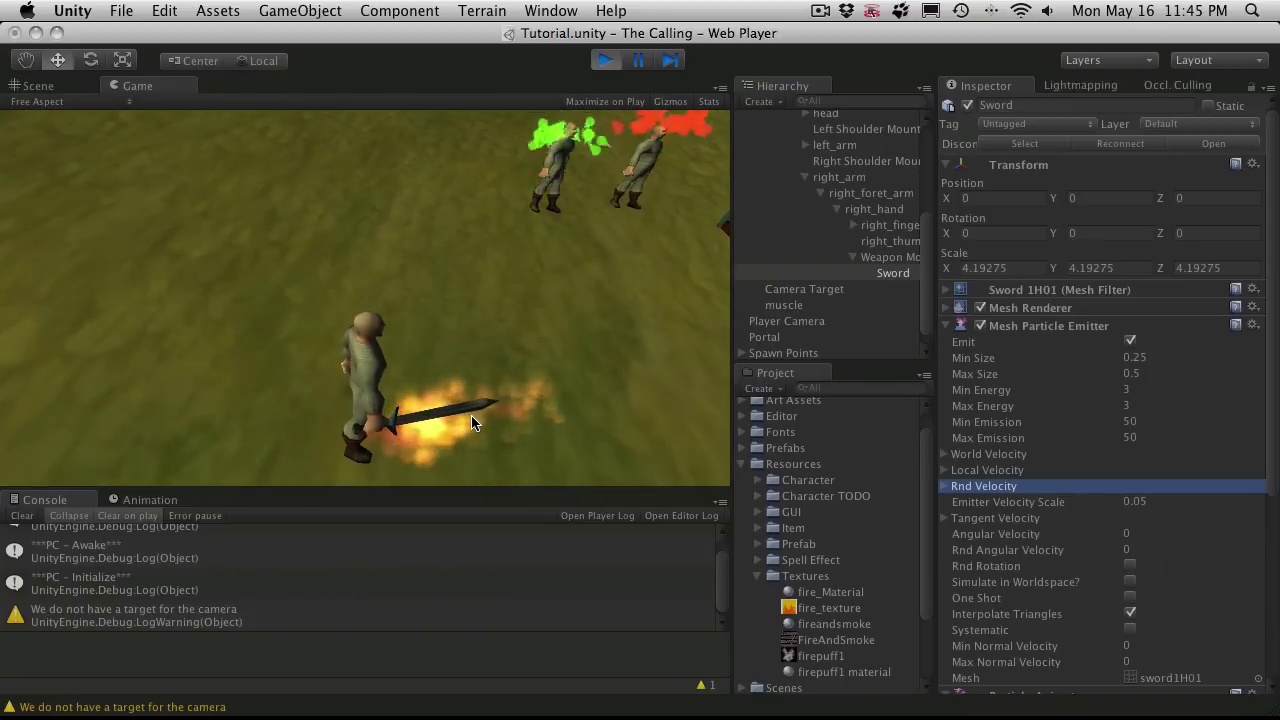
Set the Damping of the sword's Particle Animator to 0.1.
{"action": "scroll", "coordinate": [1030, 550], "scroll_direction": "down", "scroll_amount": 10}
{"action": "scroll", "coordinate": [1042, 552], "scroll_direction": "up", "scroll_amount": 6}
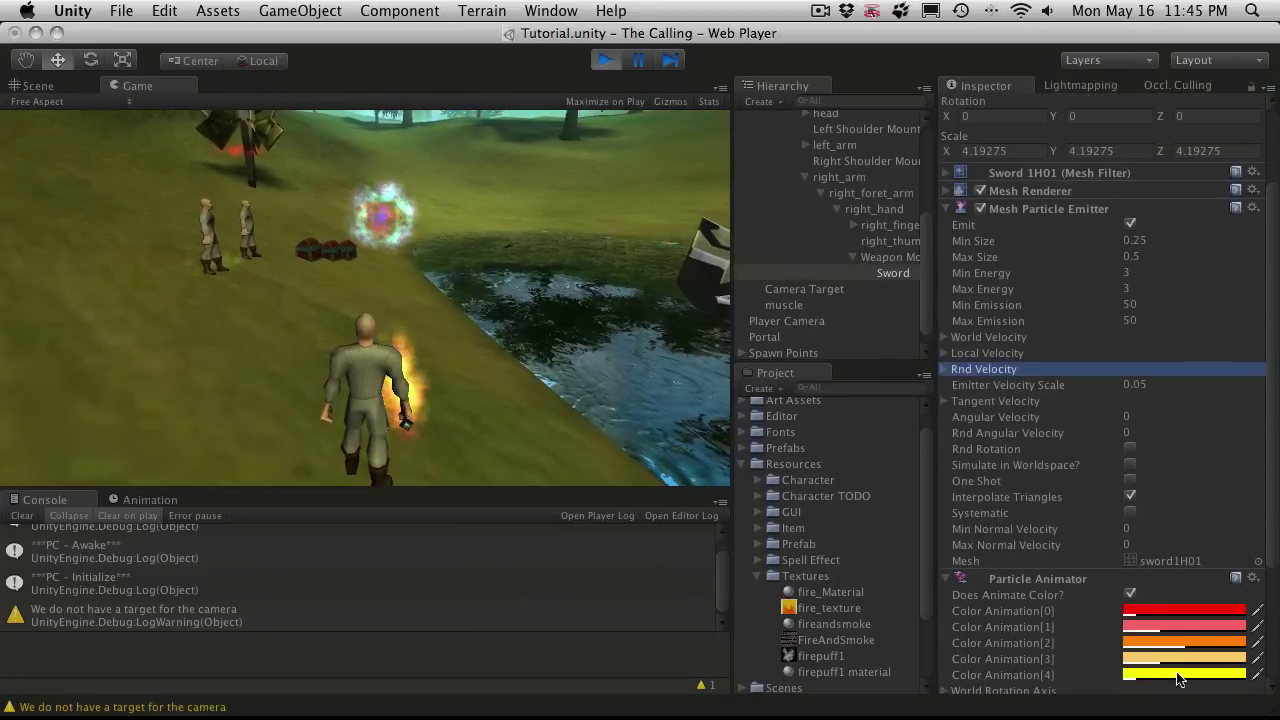
{"action": "scroll", "coordinate": [1130, 544], "scroll_direction": "down", "scroll_amount": 5}
{"action": "left_click", "coordinate": [1140, 641]}
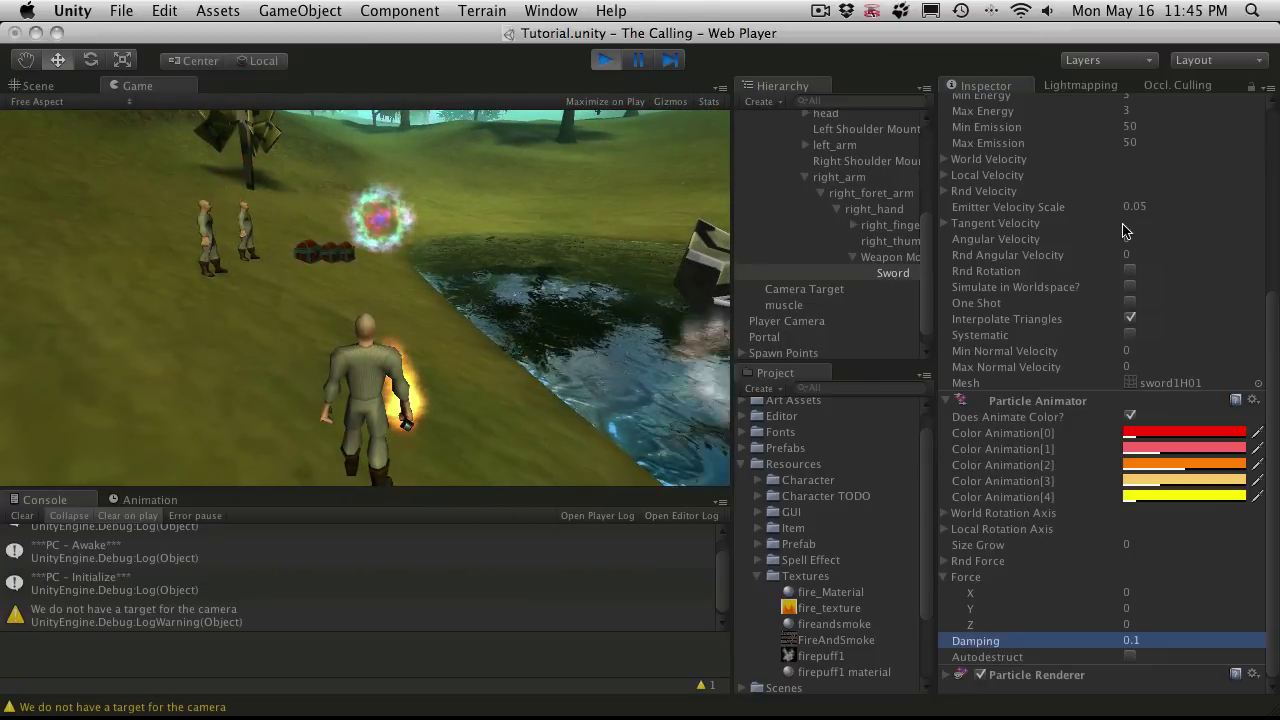
Set the emitter's Local Velocity Z to 2 and inspect the flames on the sword in the game.
{"action": "scroll", "coordinate": [984, 216], "scroll_direction": "up", "scroll_amount": 3}
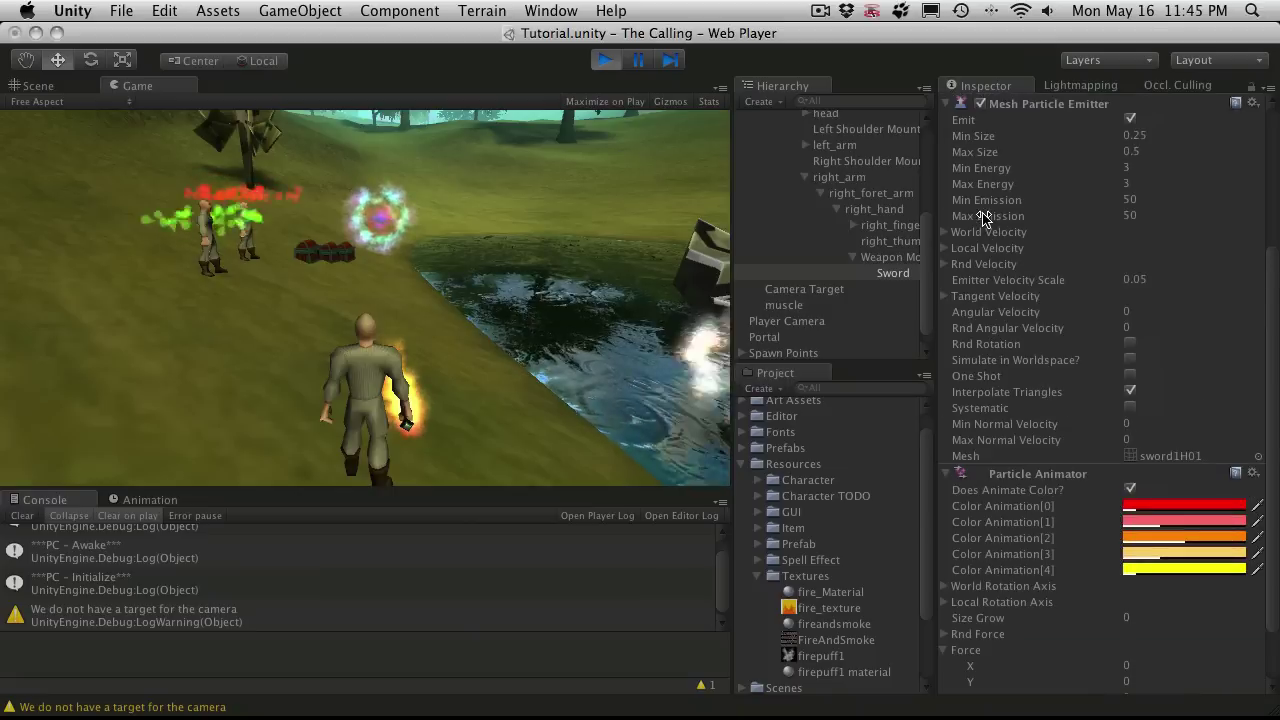
{"action": "left_click", "coordinate": [944, 250]}
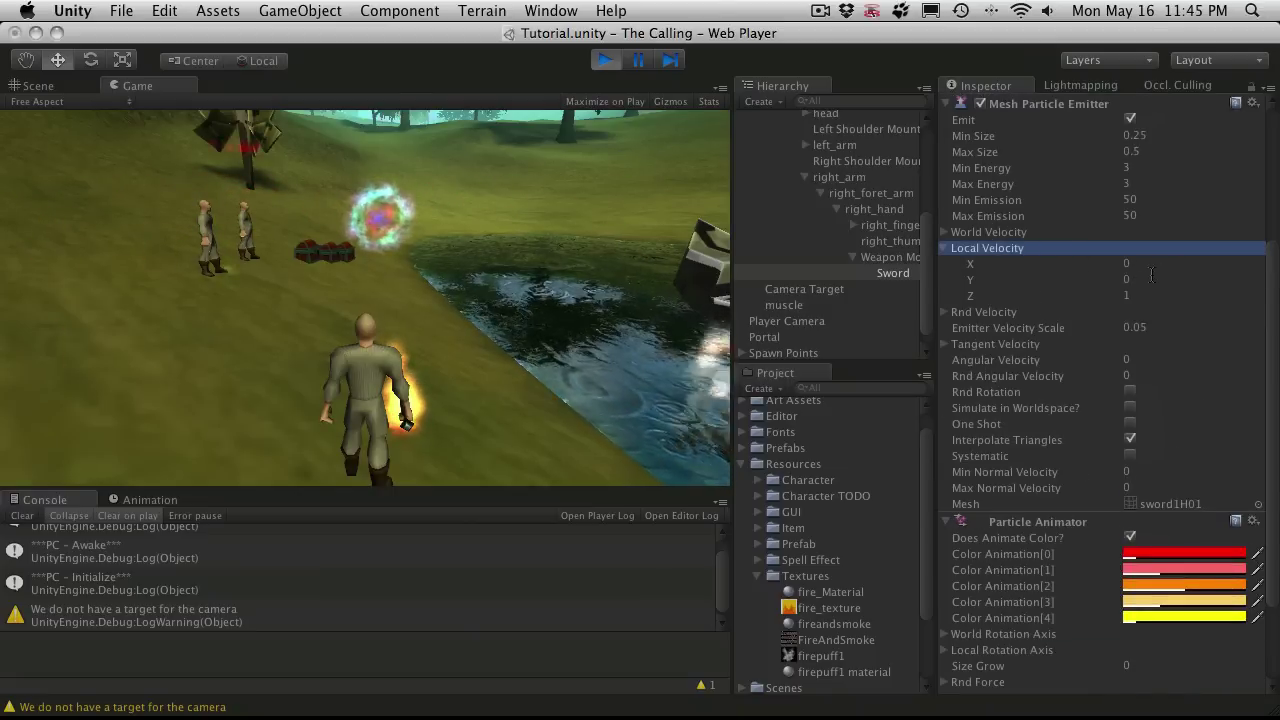
{"action": "left_click", "coordinate": [1126, 295]}
{"action": "type", "text": "2"}
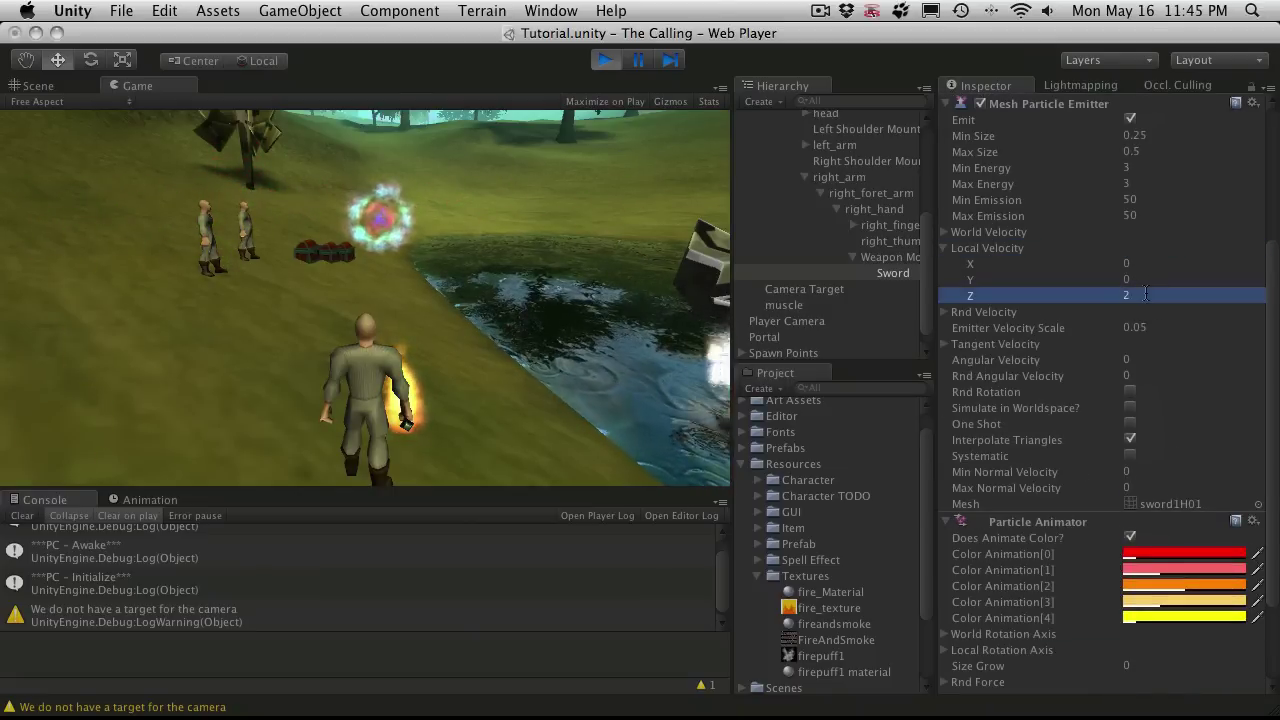
{"action": "mouse_move", "coordinate": [433, 322]}
{"action": "right_mouse_down"}
{"action": "mouse_move", "coordinate": [420, 323]}
{"action": "mouse_move", "coordinate": [429, 288]}
{"action": "mouse_move", "coordinate": [430, 340]}
{"action": "right_mouse_up"}
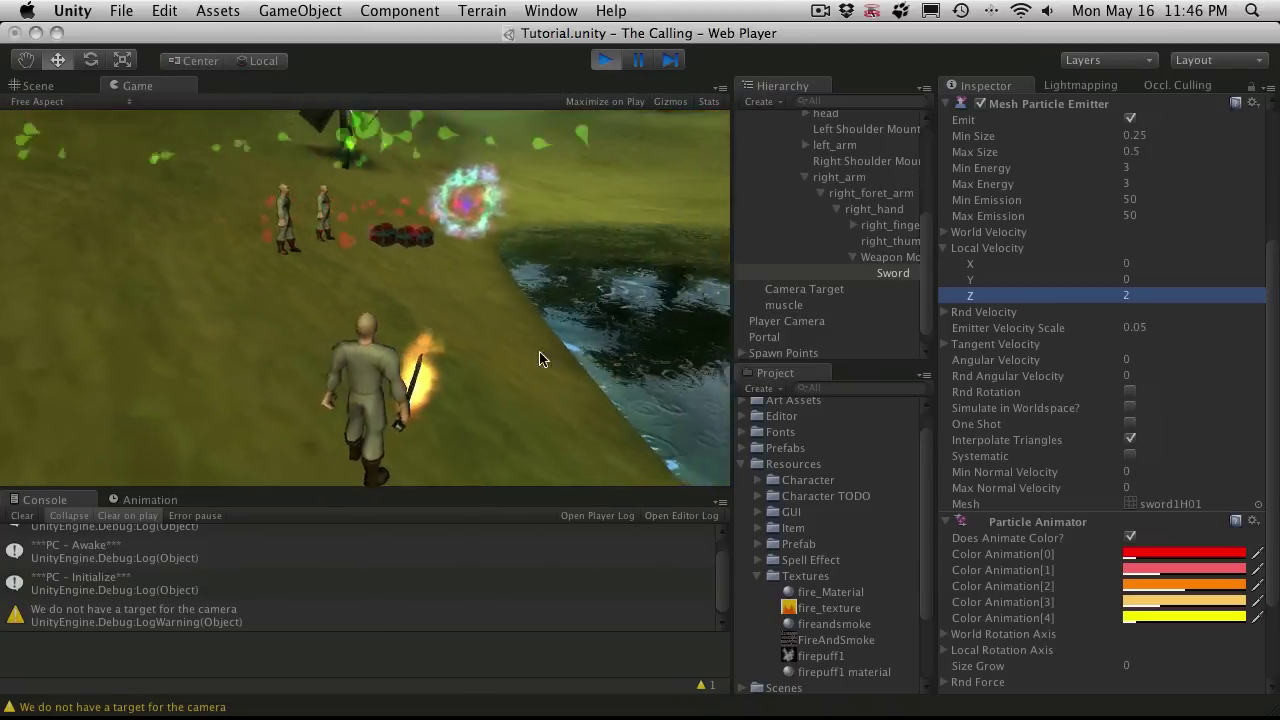
Set the Particle Animator's Force Y to 1 and inspect the flames in the game from several camera angles.
{"action": "scroll", "coordinate": [1120, 480], "scroll_direction": "down", "scroll_amount": 3}
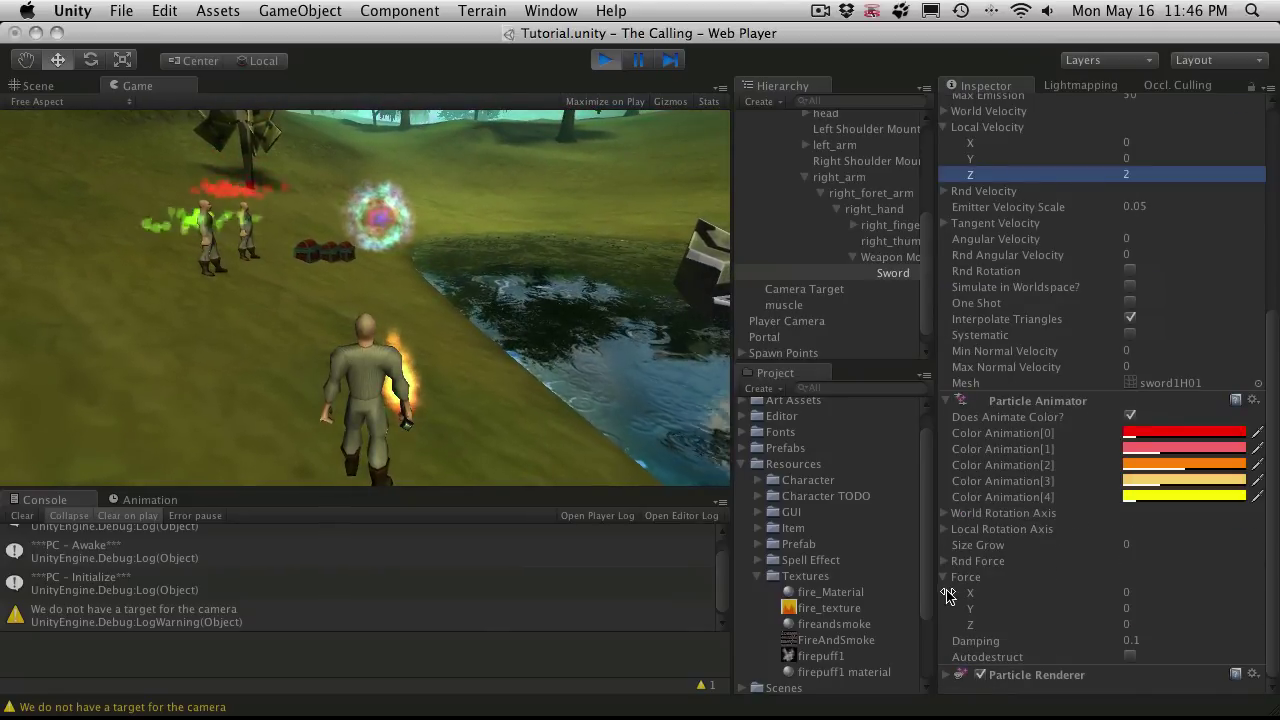
{"action": "left_click", "coordinate": [1145, 608]}
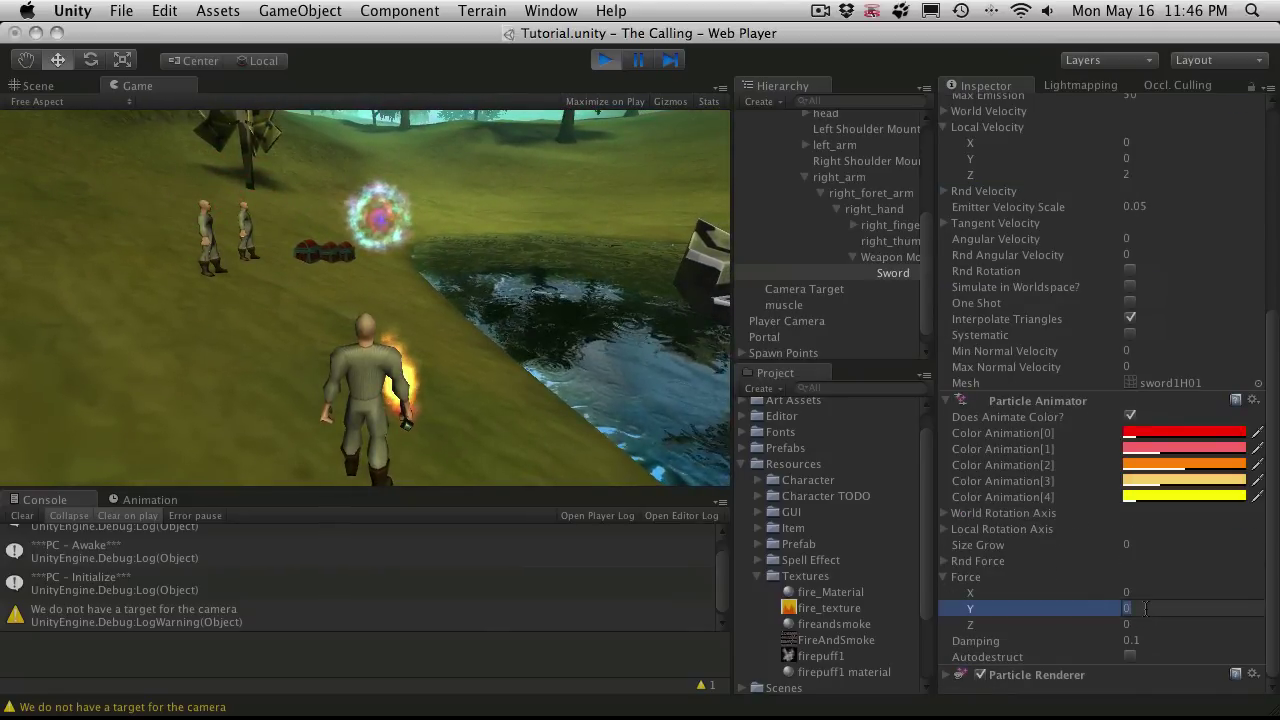
{"action": "type", "text": "1"}
{"action": "key", "text": "Return"}
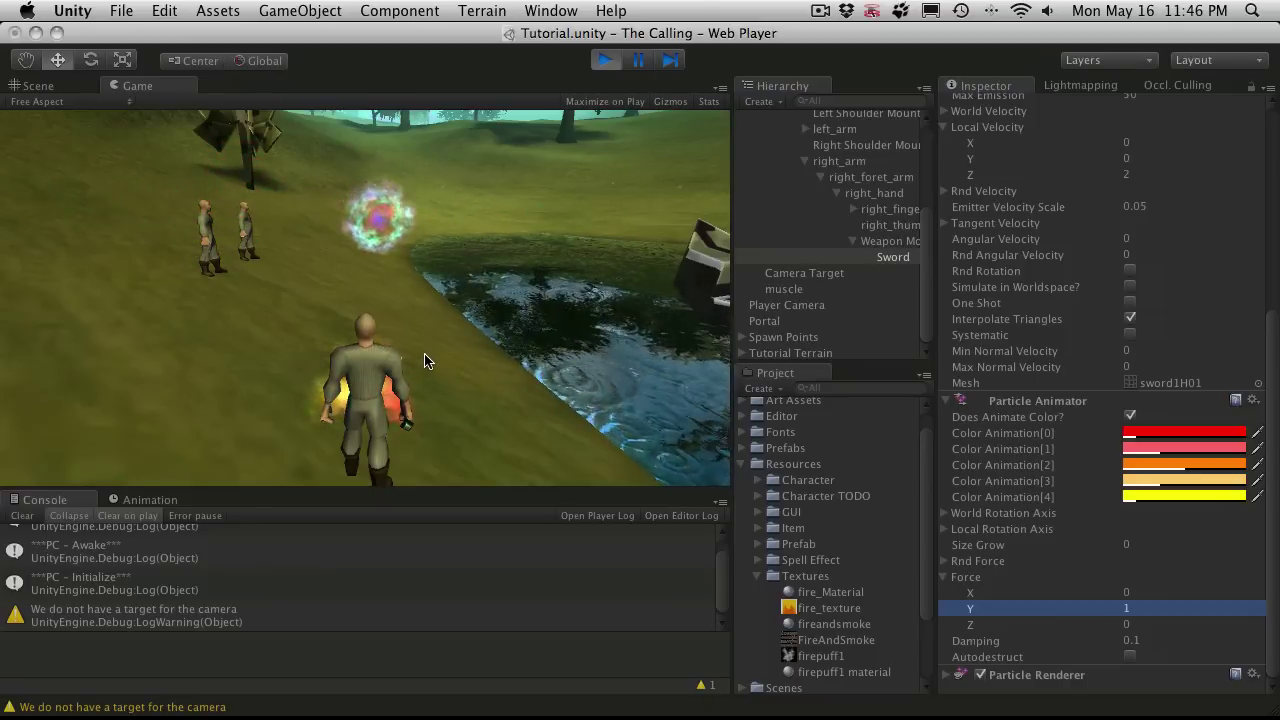
{"action": "right_click_drag", "start_coordinate": [426, 356], "coordinate": [563, 385]}
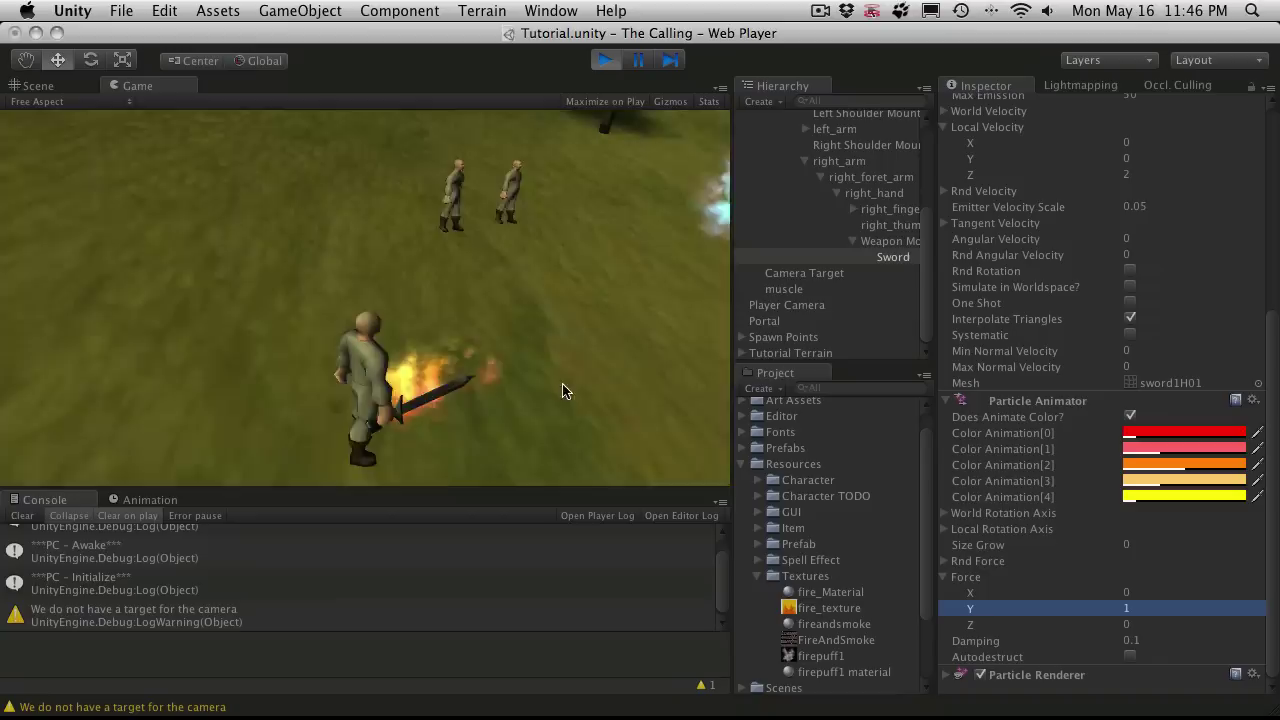
{"action": "left_click", "coordinate": [889, 256]}
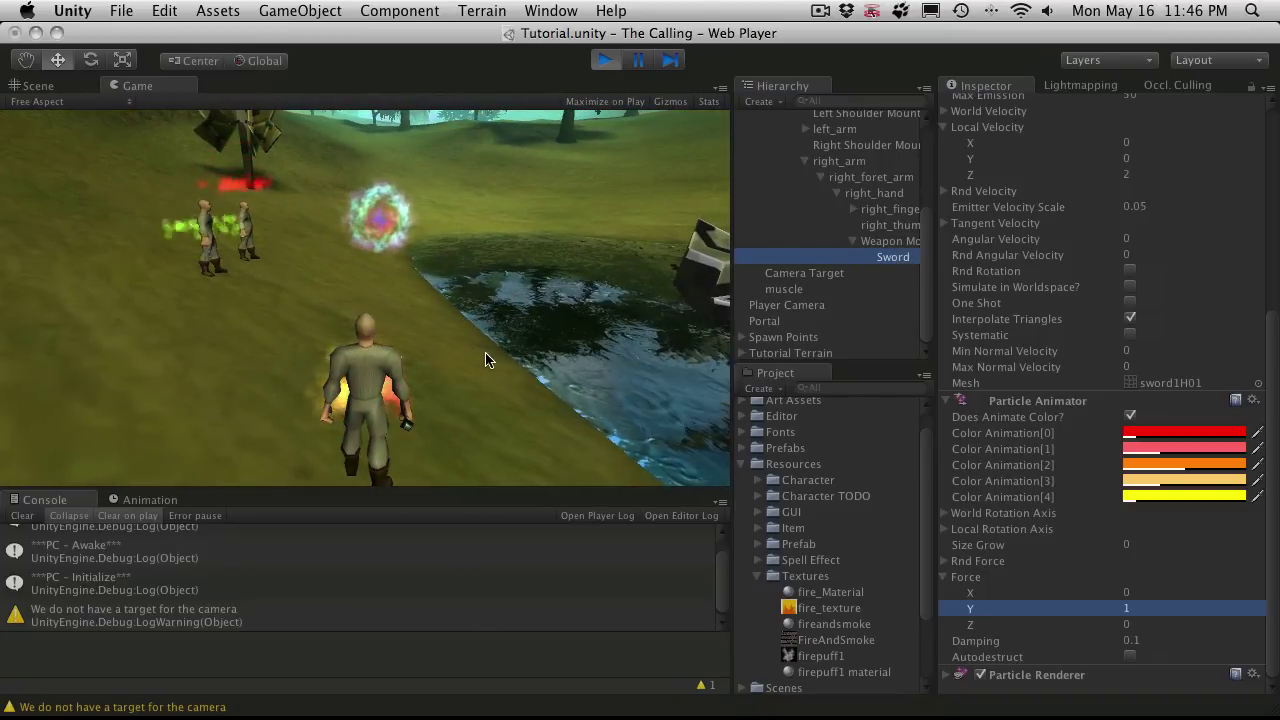
{"action": "left_click", "coordinate": [455, 355]}
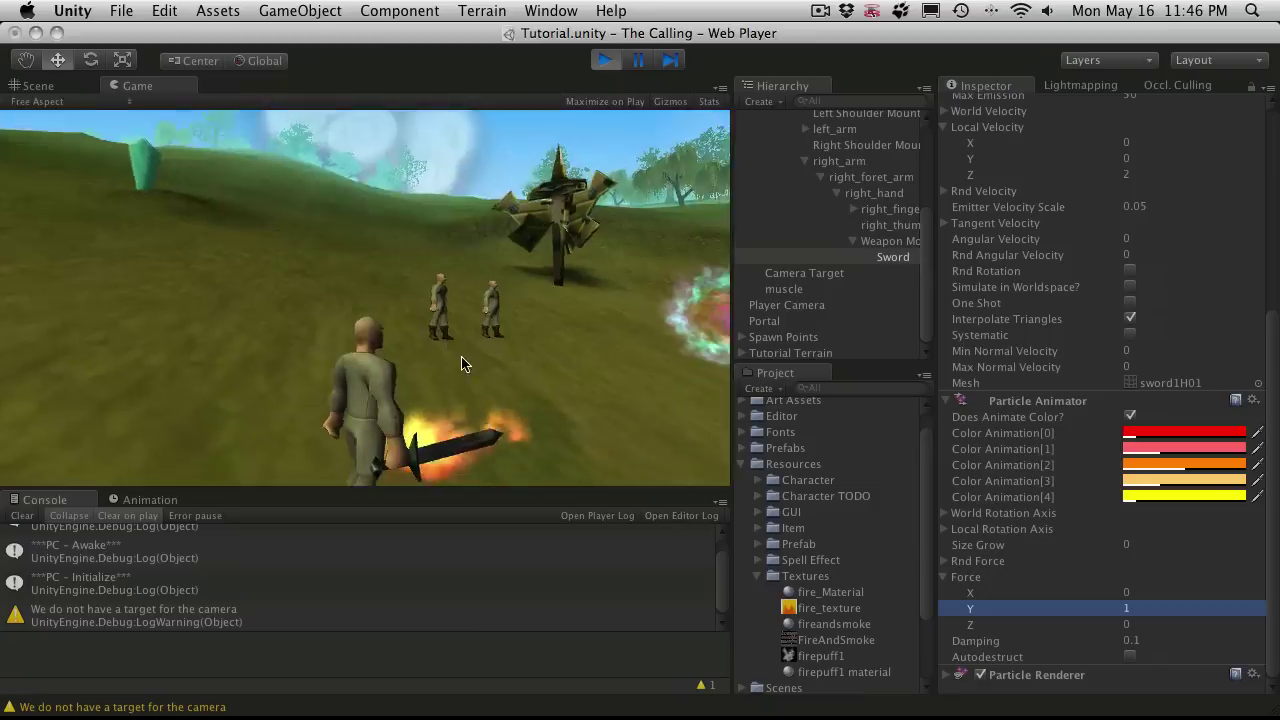
Frame the sword in the Scene view and examine the direction of the flames from above the character.
{"action": "left_click", "coordinate": [51, 88]}
{"action": "scroll", "coordinate": [280, 272], "scroll_direction": "down", "scroll_amount": 5}
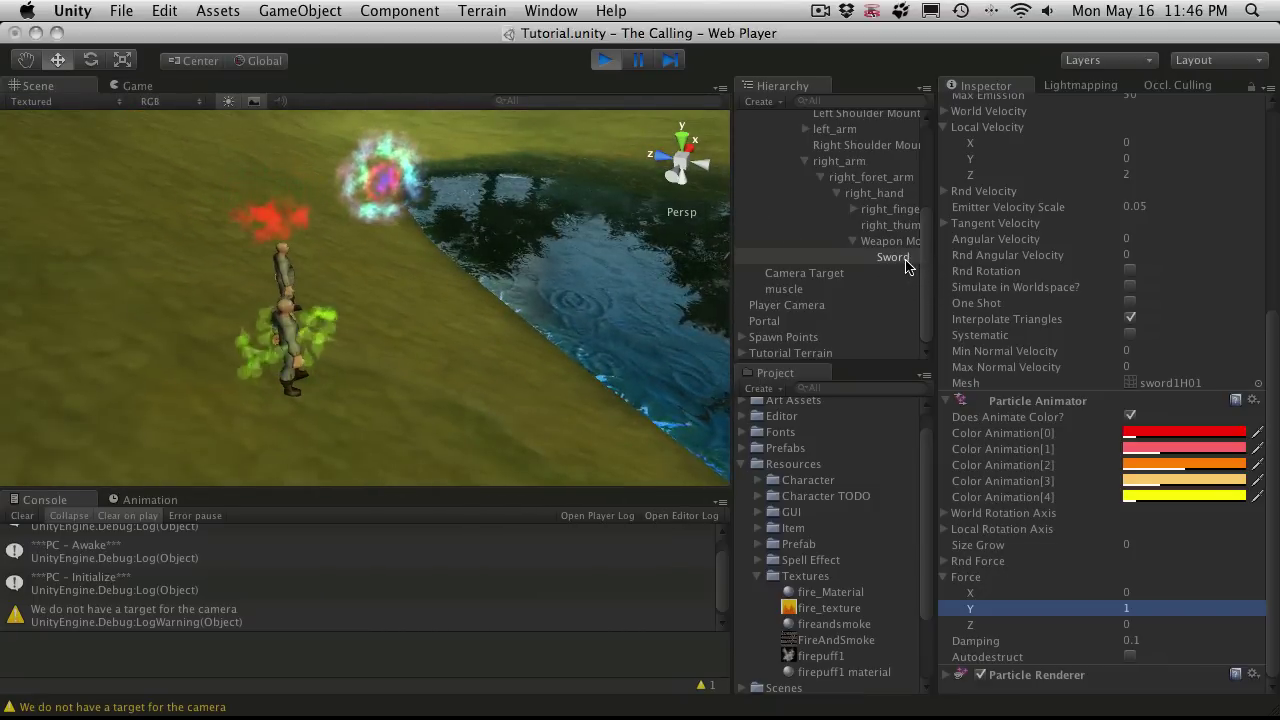
{"action": "key", "text": "f"}
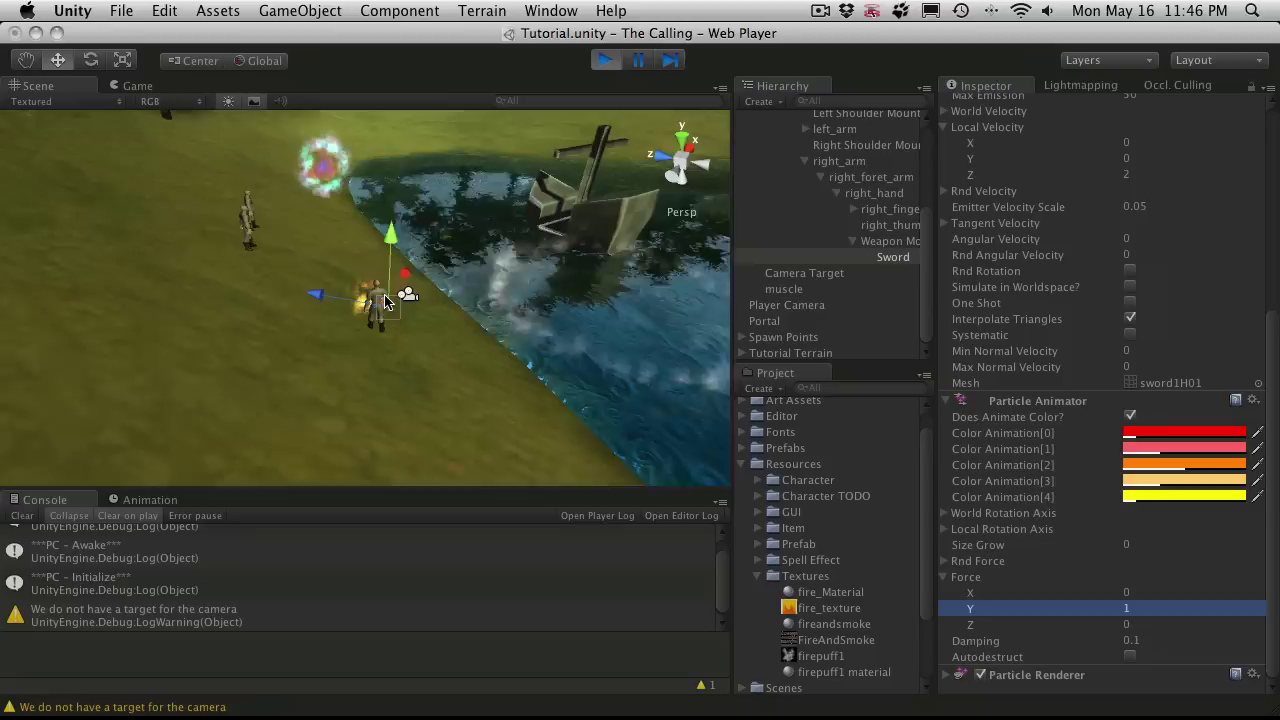
{"action": "scroll", "coordinate": [384, 303], "scroll_direction": "up", "scroll_amount": 10}
{"action": "scroll", "coordinate": [360, 303], "scroll_direction": "down", "scroll_amount": 5}
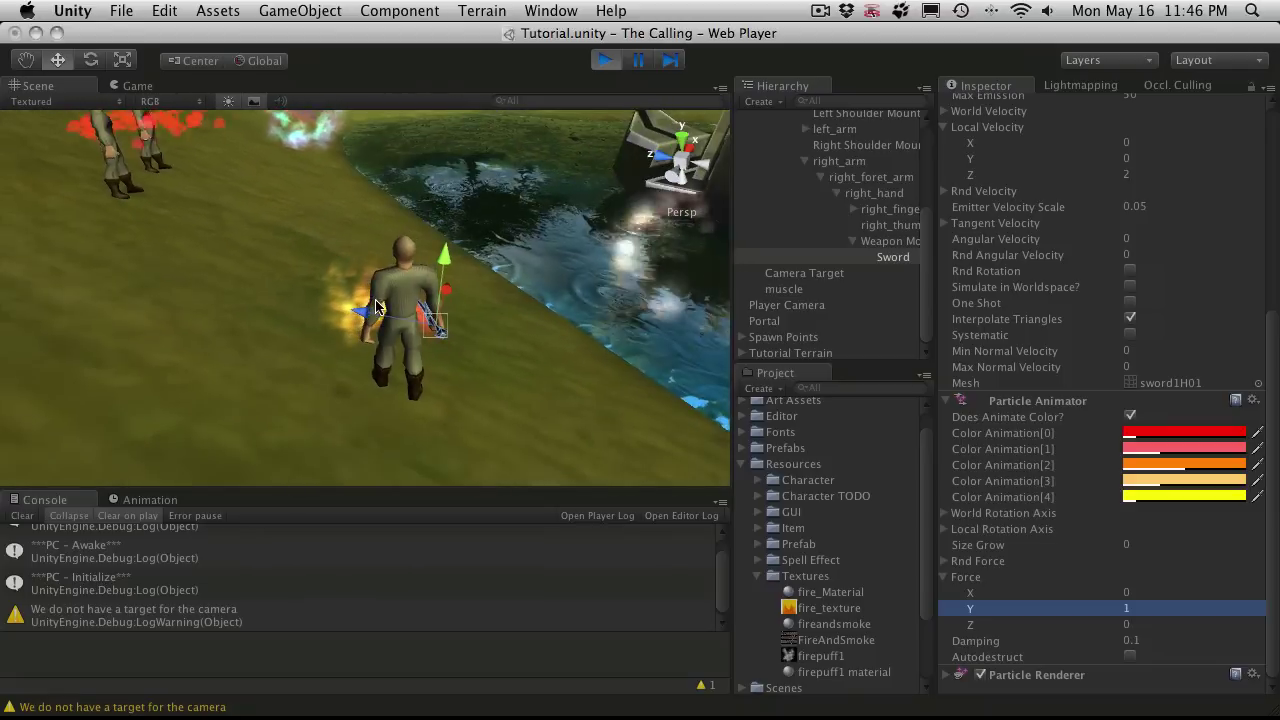
{"action": "left_click_drag", "start_coordinate": [352, 303], "coordinate": [222, 499], "text": "alt"}
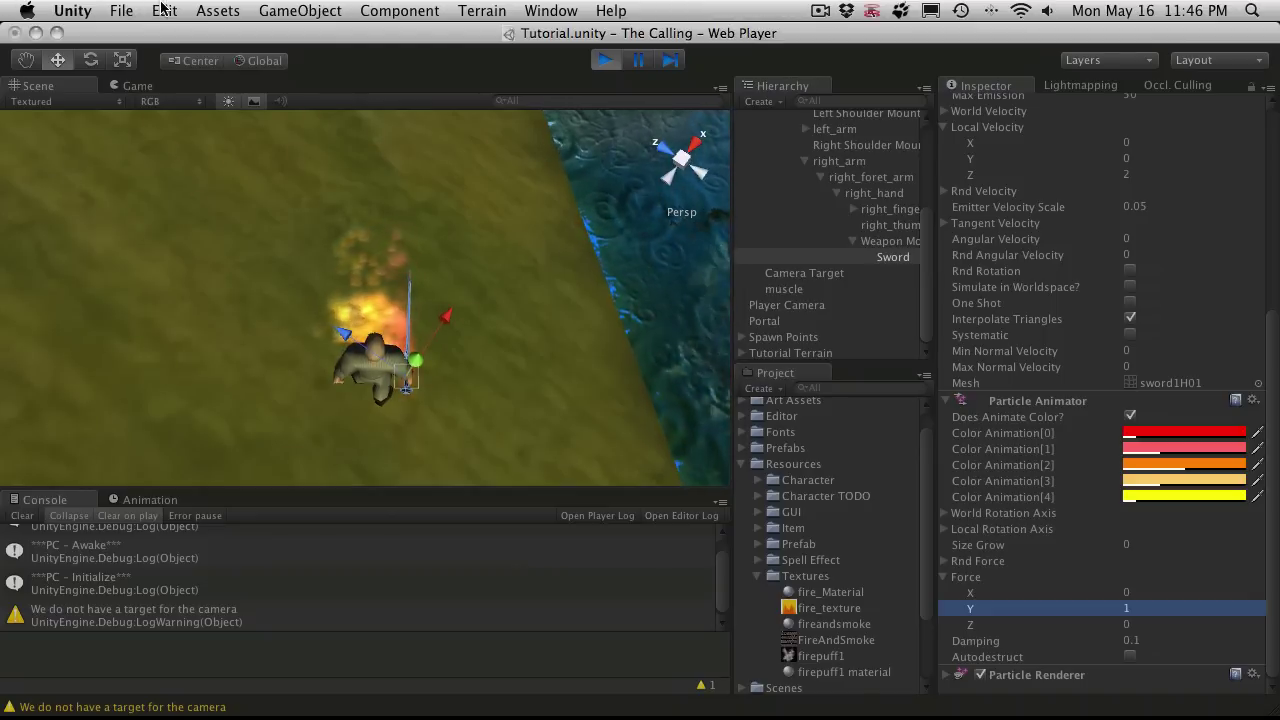
Deactivate the teleport sharing utility on the Mac.
{"action": "left_click", "coordinate": [871, 10]}
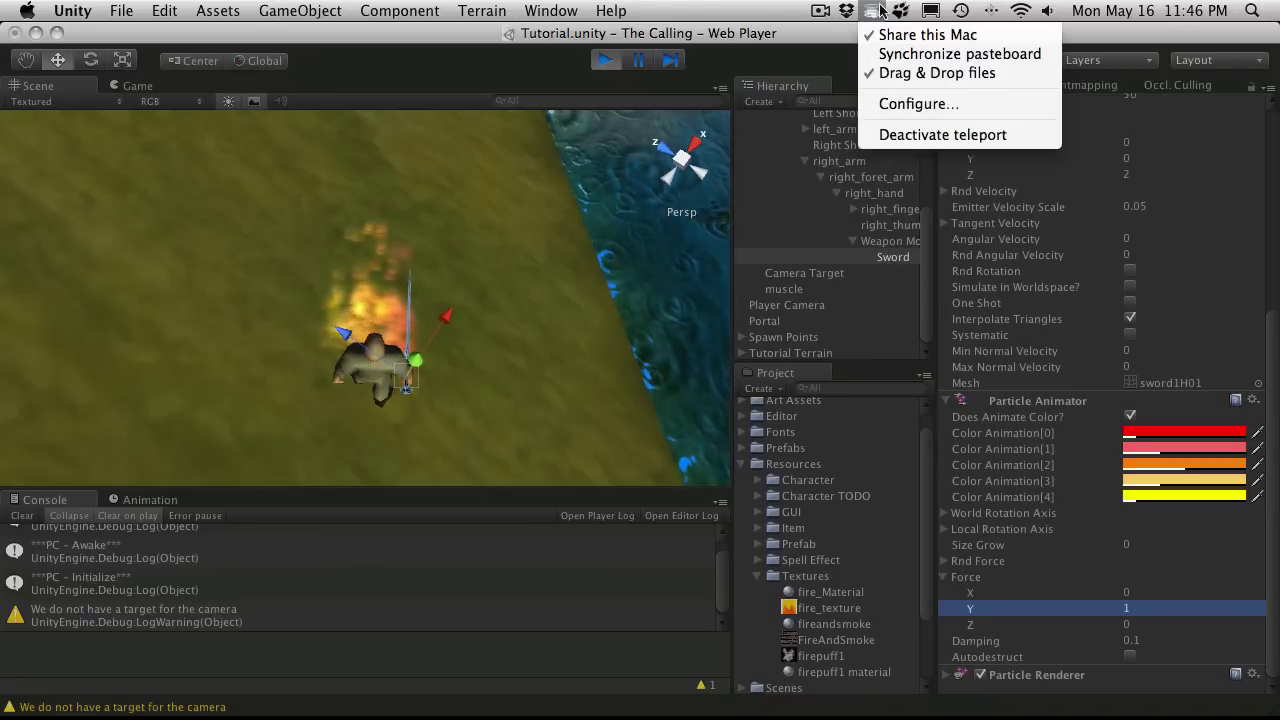
{"action": "left_click", "coordinate": [948, 134]}
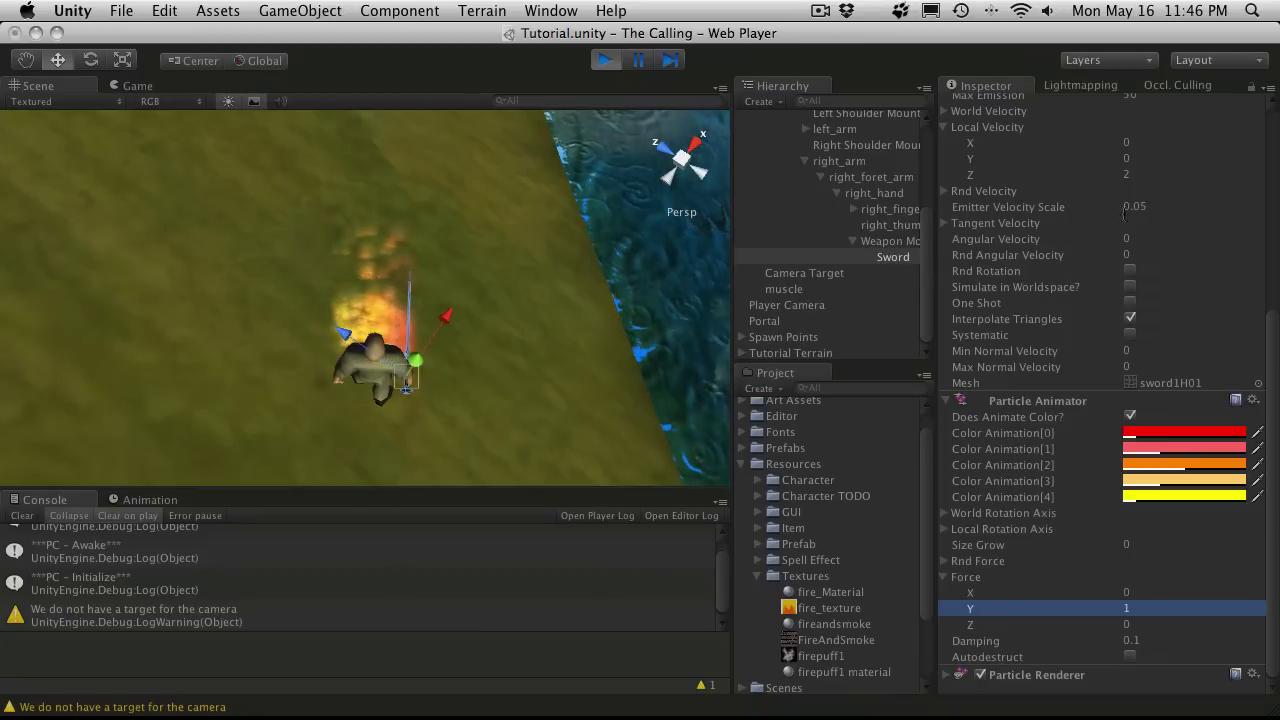
Set the sword's Particle Animator Force Y to 0 and Z to 1, and inspect the flame direction in the Scene view.
{"action": "left_click", "coordinate": [1156, 178]}
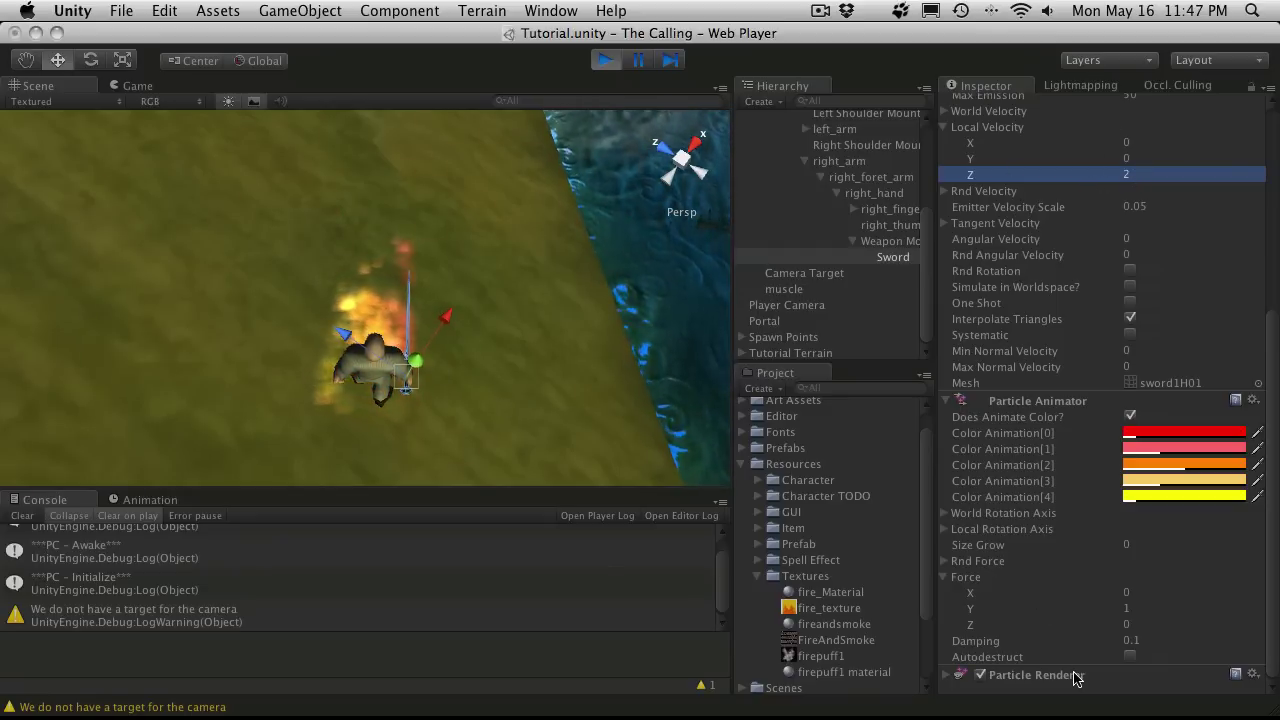
{"action": "left_click", "coordinate": [1136, 608]}
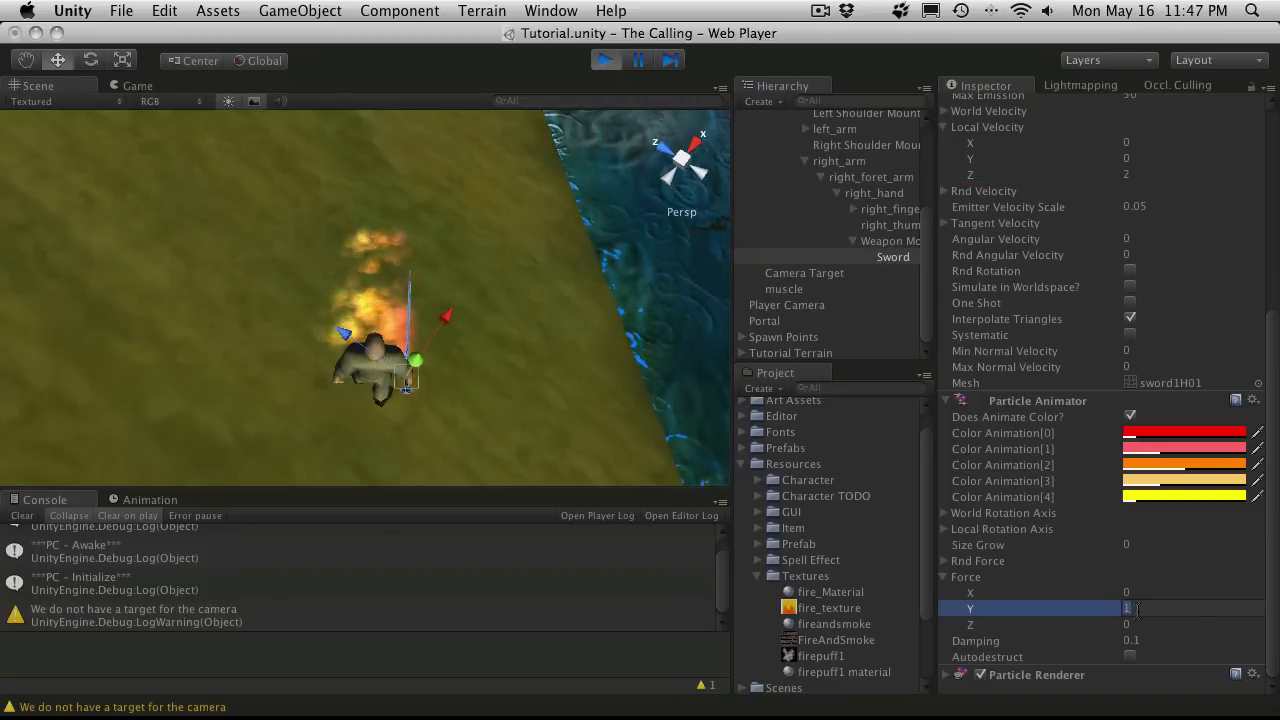
{"action": "type", "text": "0"}
{"action": "key", "text": "Tab"}
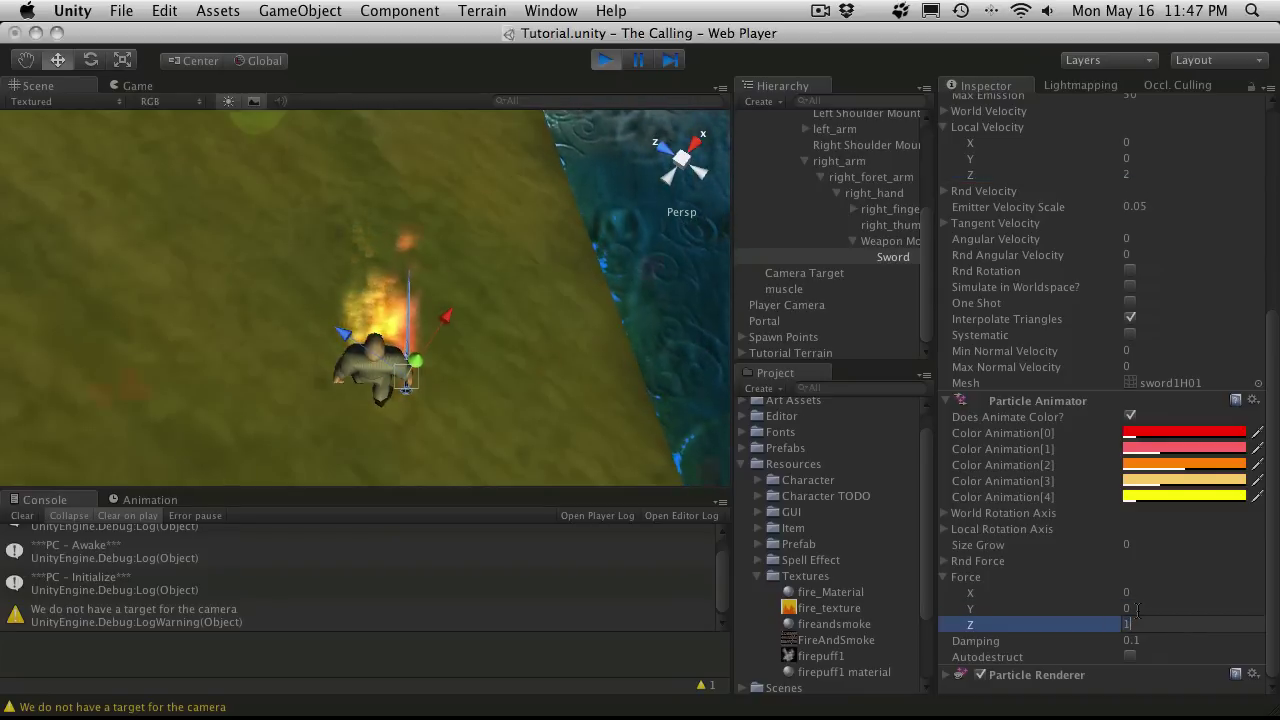
{"action": "key", "text": "Return"}
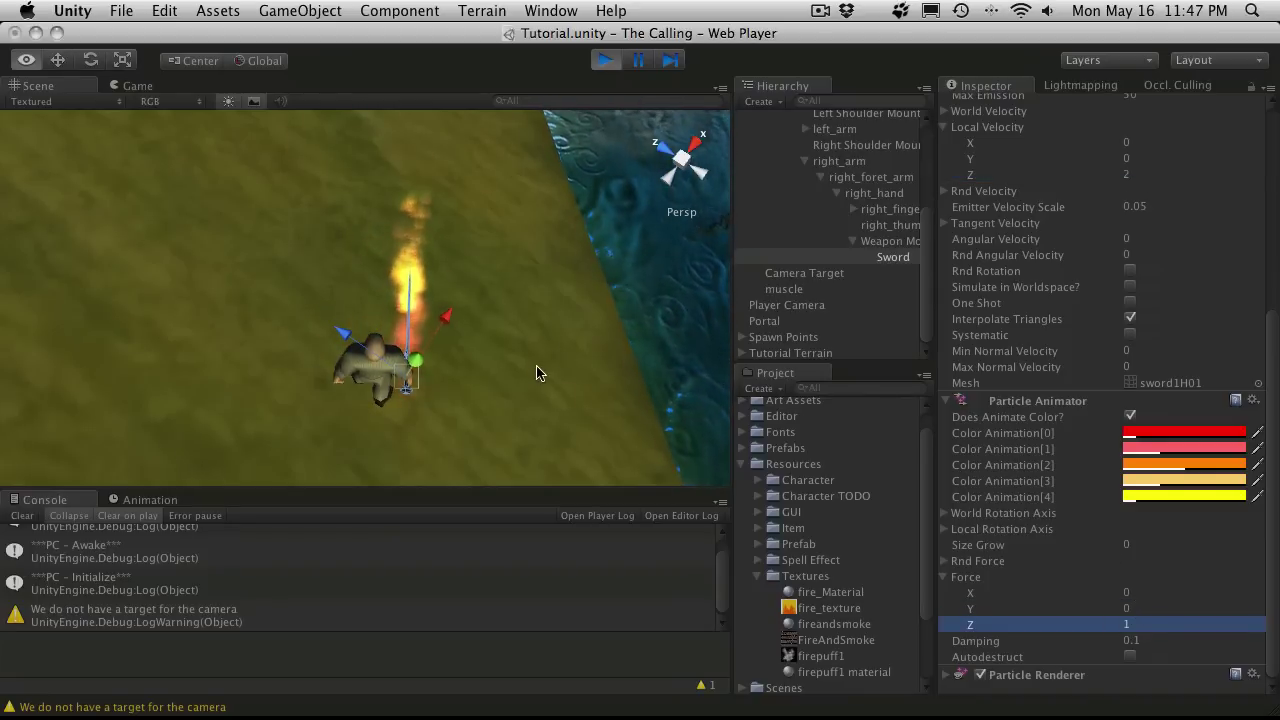
{"action": "left_click_drag", "start_coordinate": [531, 346], "coordinate": [74, 286], "text": "alt"}
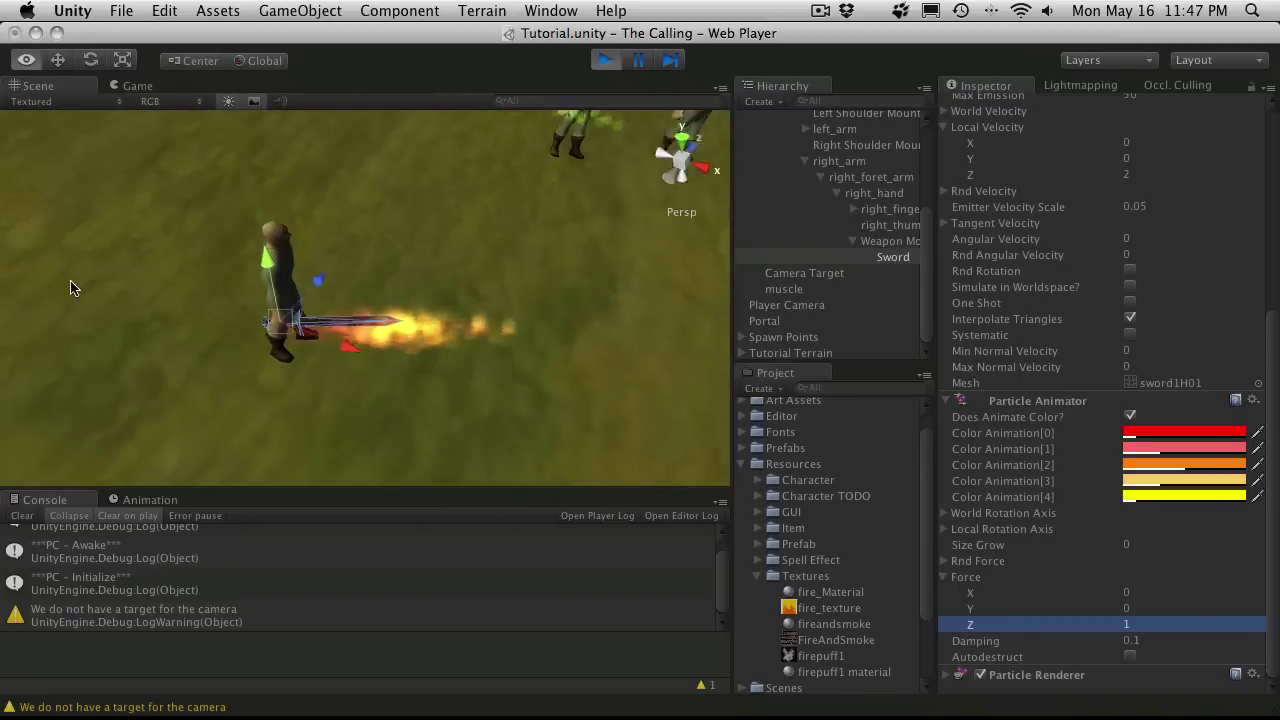
Set the Particle Animator's Force Z to 0 and X to 1, and examine the flames on the sword from the side.
{"action": "left_click", "coordinate": [1140, 624]}
{"action": "type", "text": "0"}
{"action": "key", "text": "shift+Tab"}
{"action": "key", "text": "shift+Tab"}
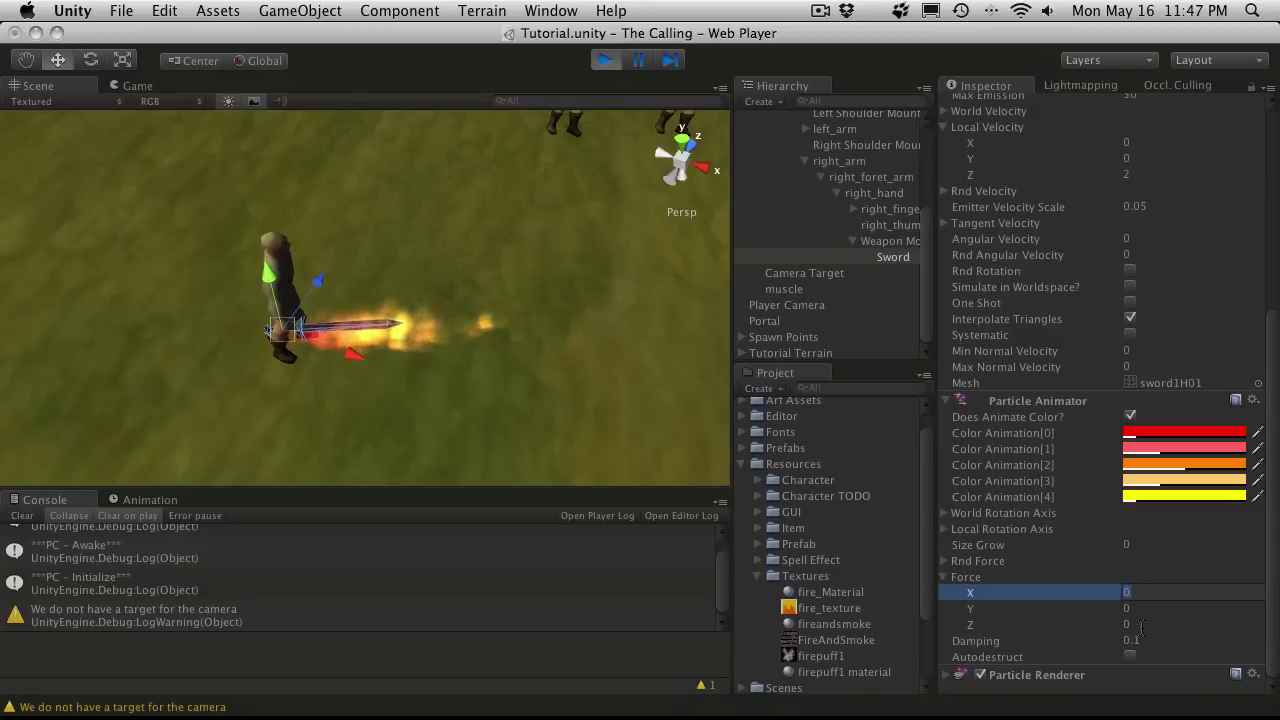
{"action": "key", "text": "Return"}
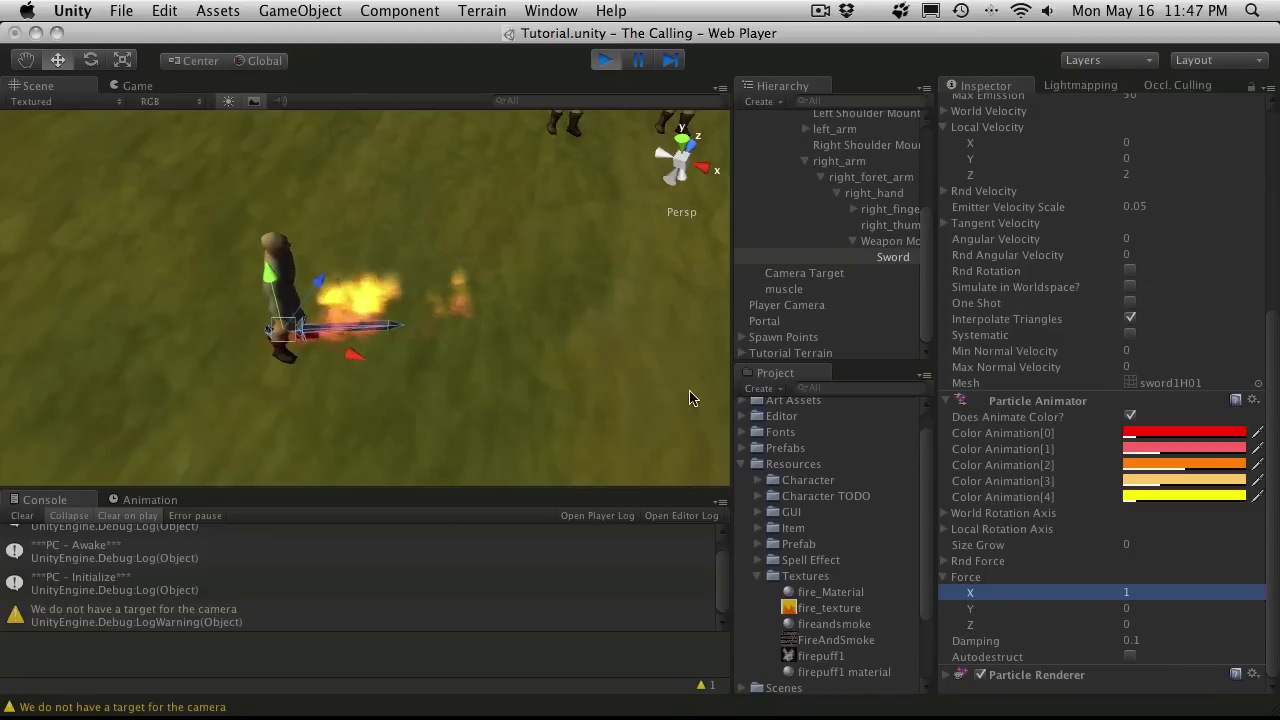
{"action": "left_click_drag", "start_coordinate": [471, 325], "coordinate": [518, 101], "text": "alt"}
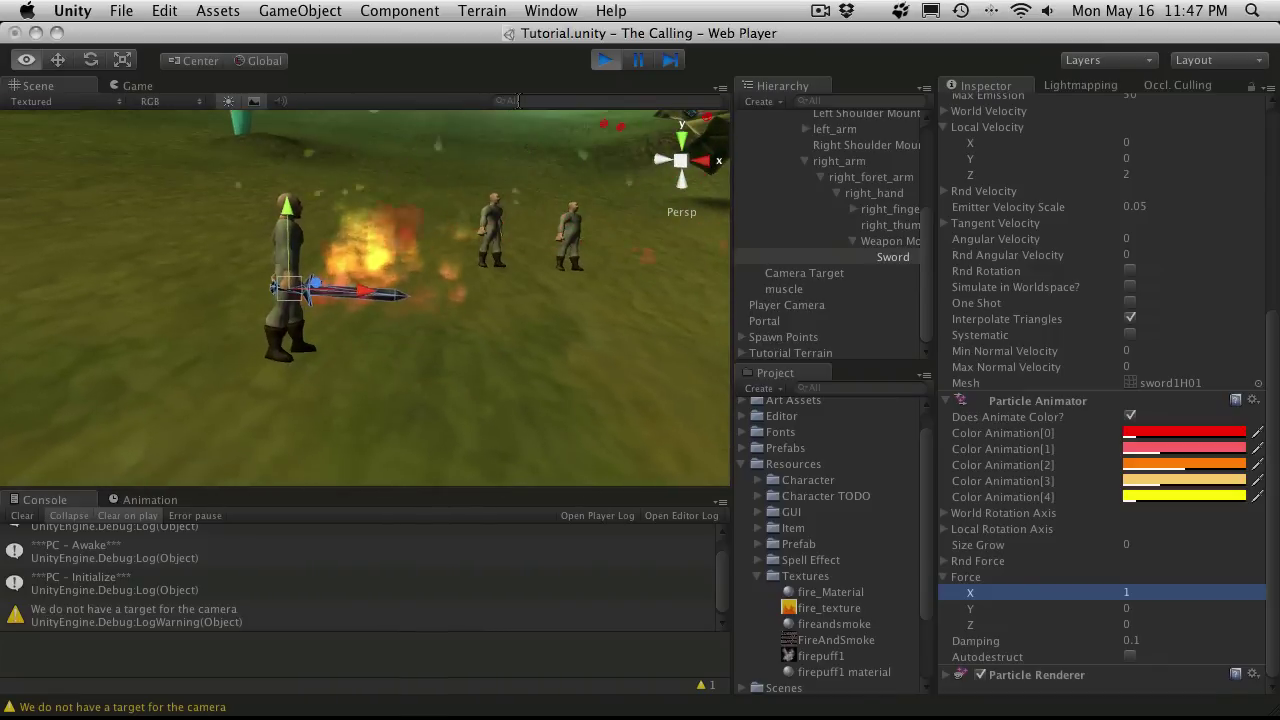
{"action": "left_click", "coordinate": [420, 323]}
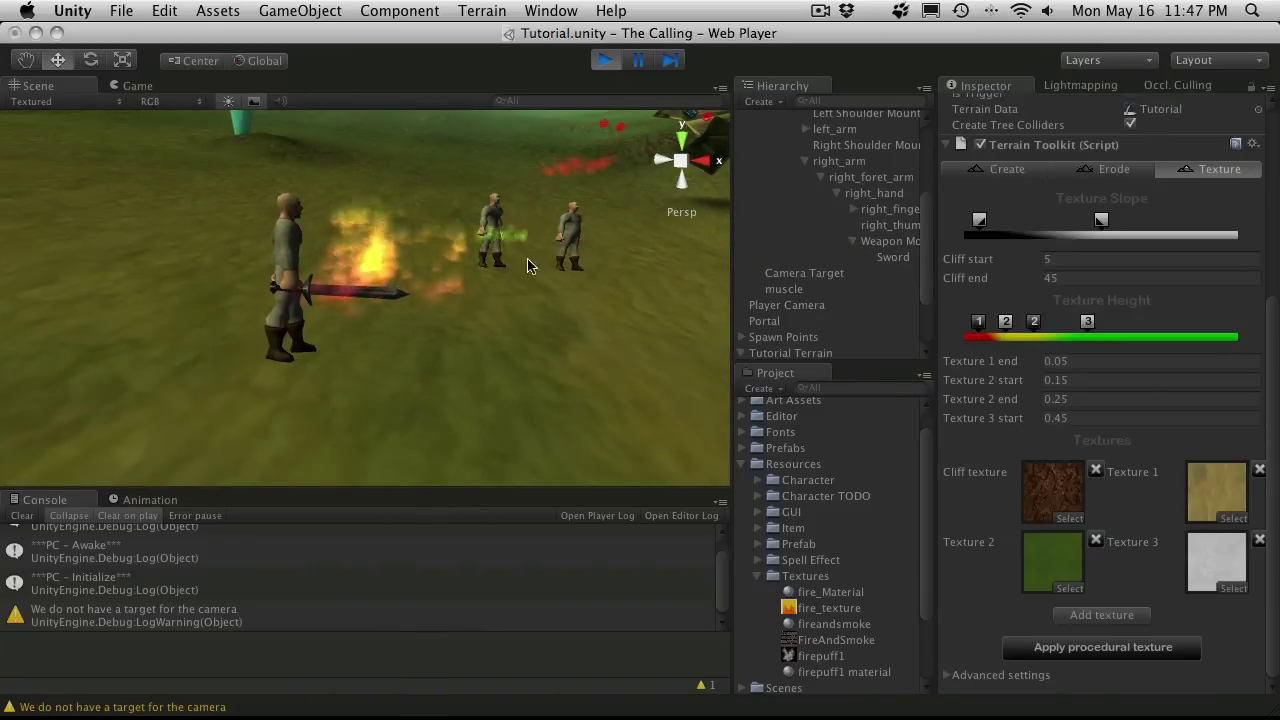
Run and turn the character in the Game view to examine how the flames behave as the sword moves.
{"action": "left_click", "coordinate": [137, 85]}
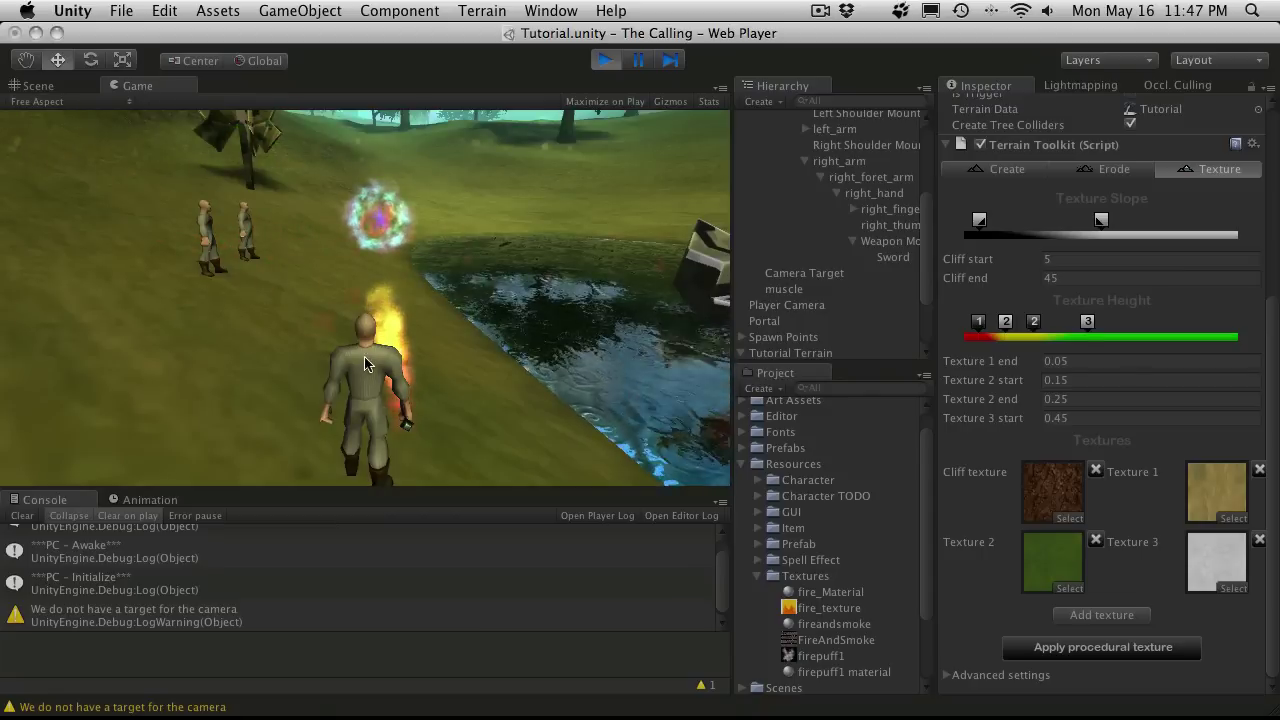
{"action": "key", "text": "w"}
{"action": "key", "text": "d"}
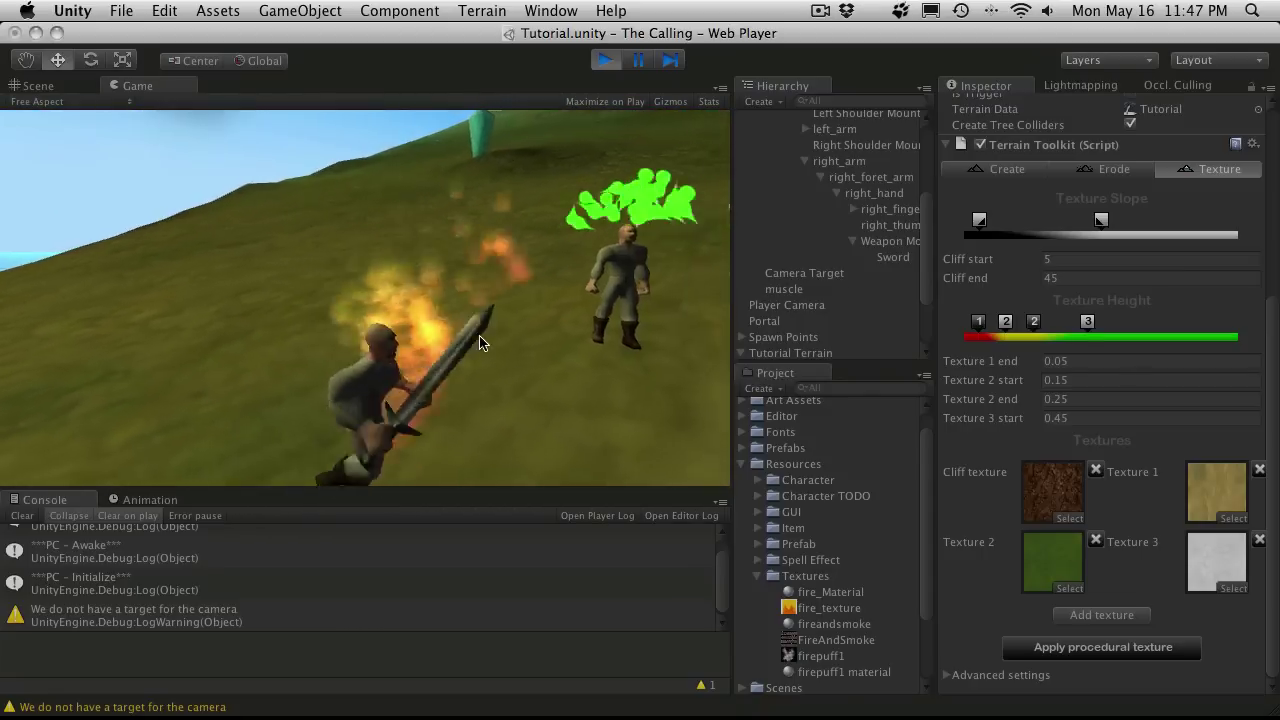
{"action": "key", "text": "w"}
{"action": "key", "text": "d"}
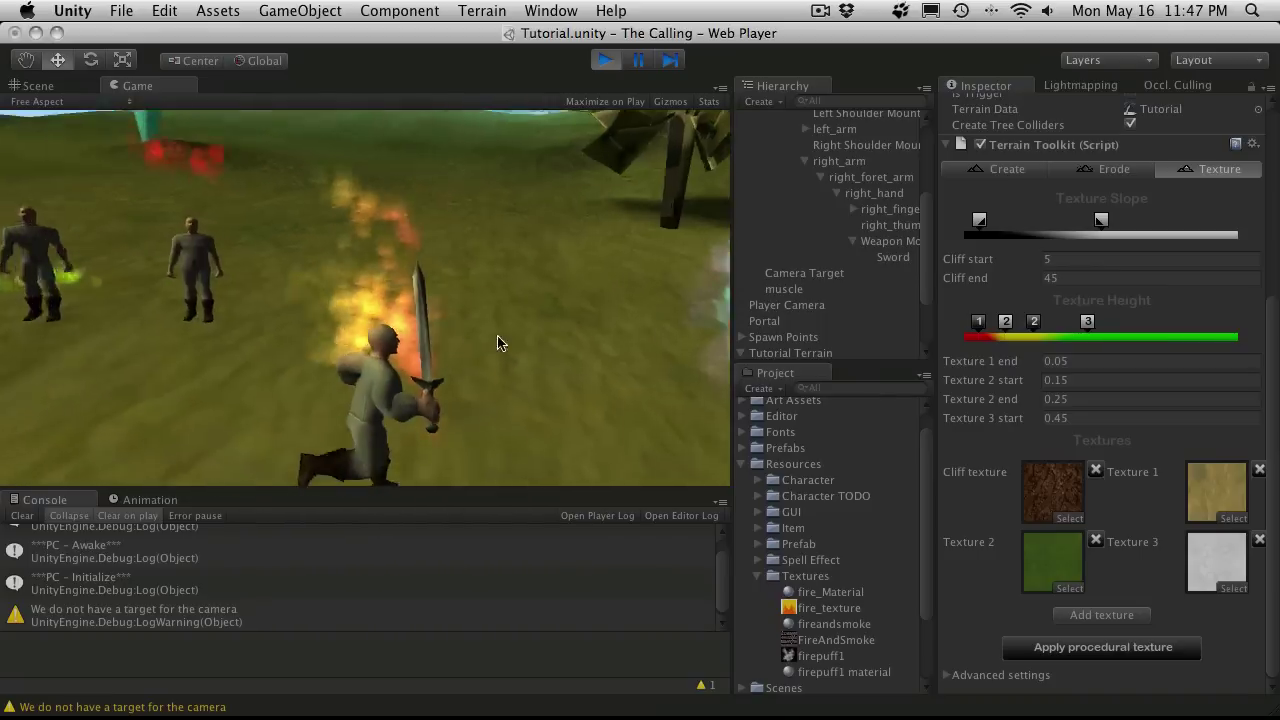
{"action": "key", "text": "w"}
{"action": "key", "text": "a"}
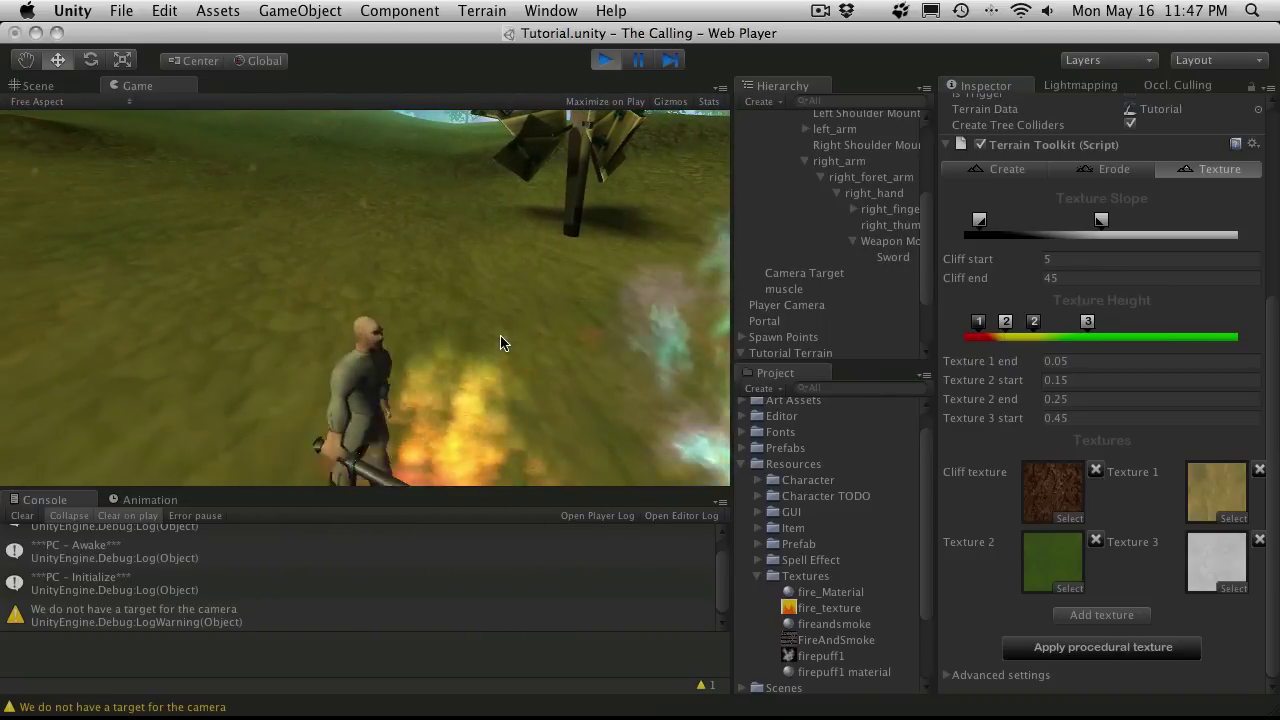
{"action": "key", "text": "w"}
{"action": "key", "text": "a"}
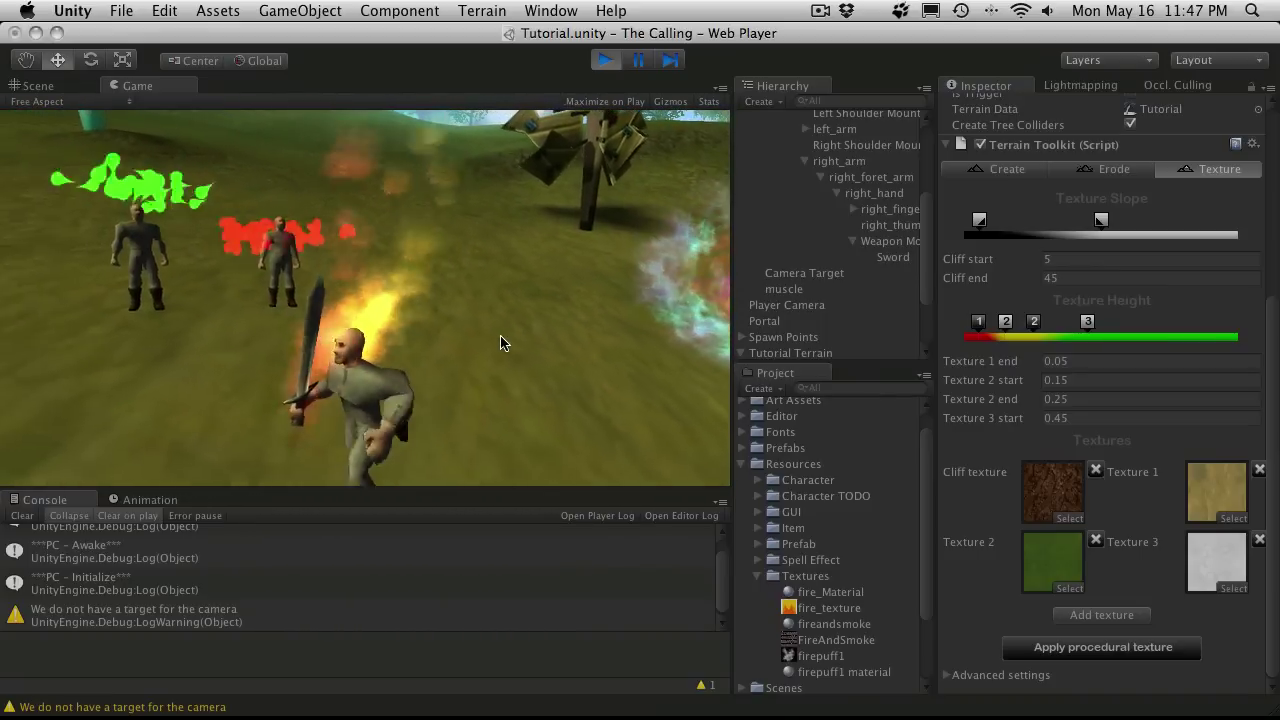
{"action": "key", "text": "w"}
{"action": "key", "text": "a"}
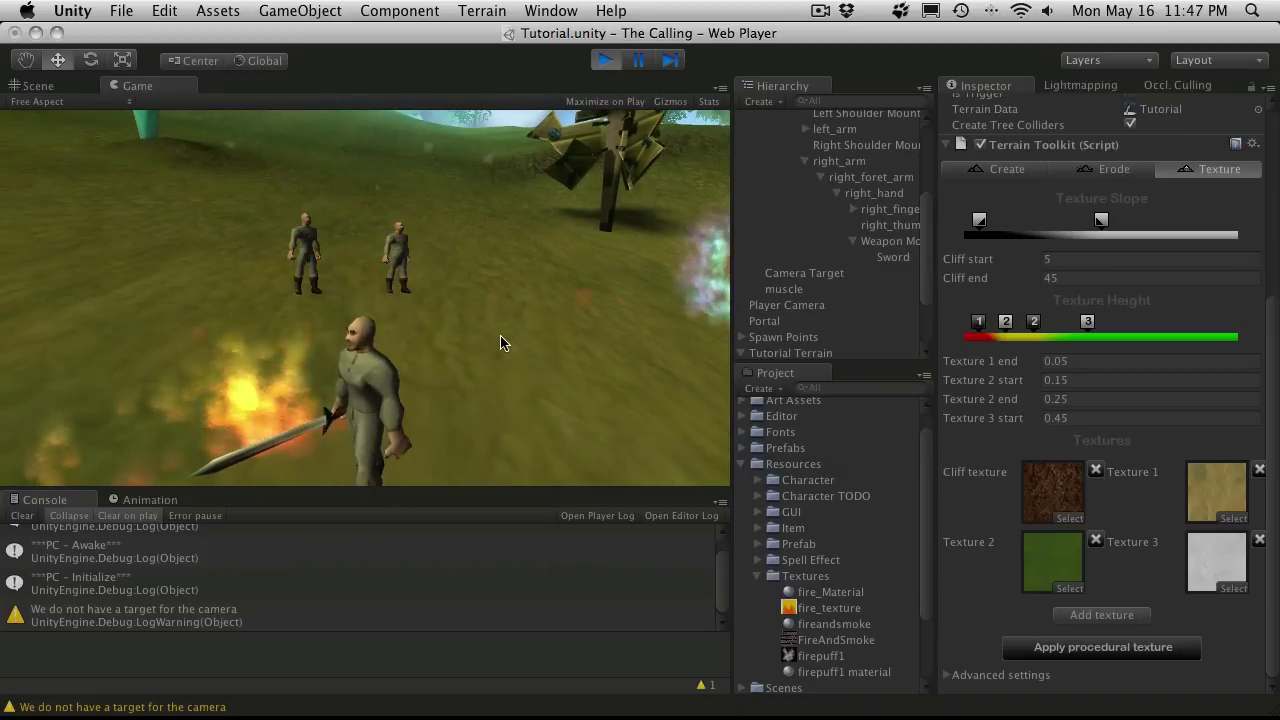
{"action": "key", "text": "w"}
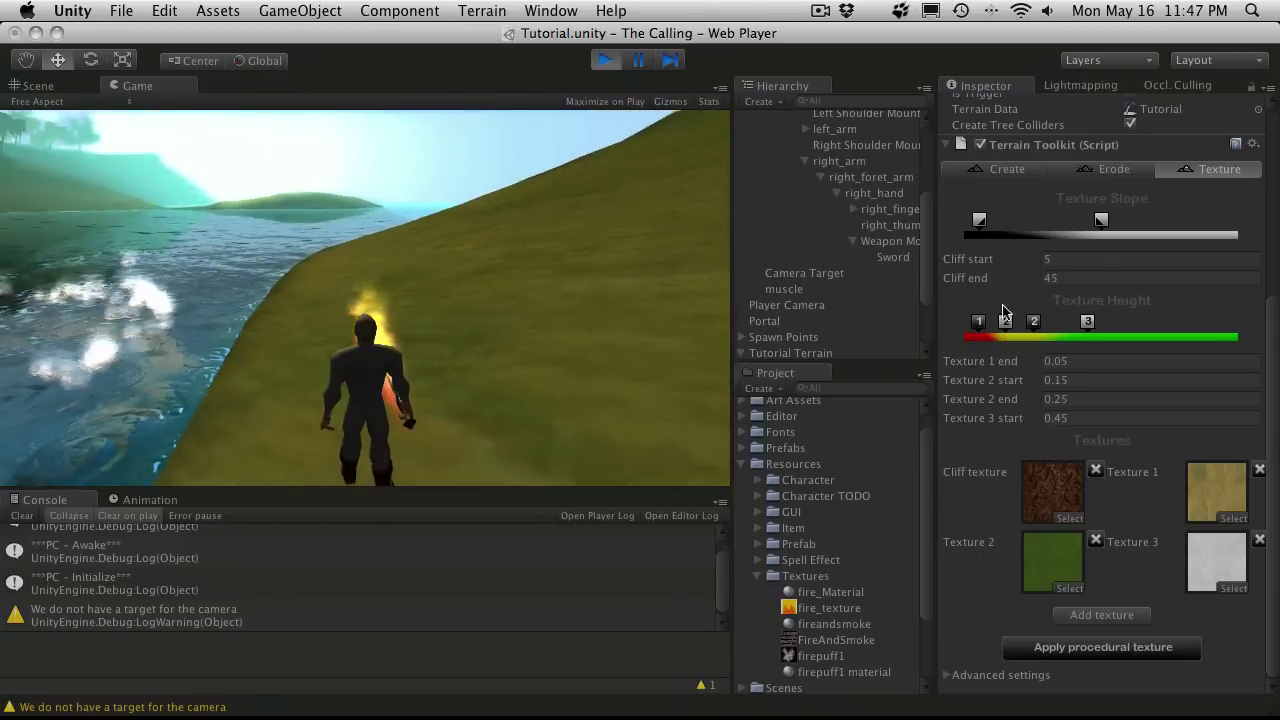
Enable Simulate in Worldspace on the Sword's particle emitter and inspect the flames while the character runs in the game.
{"action": "left_click", "coordinate": [880, 259]}
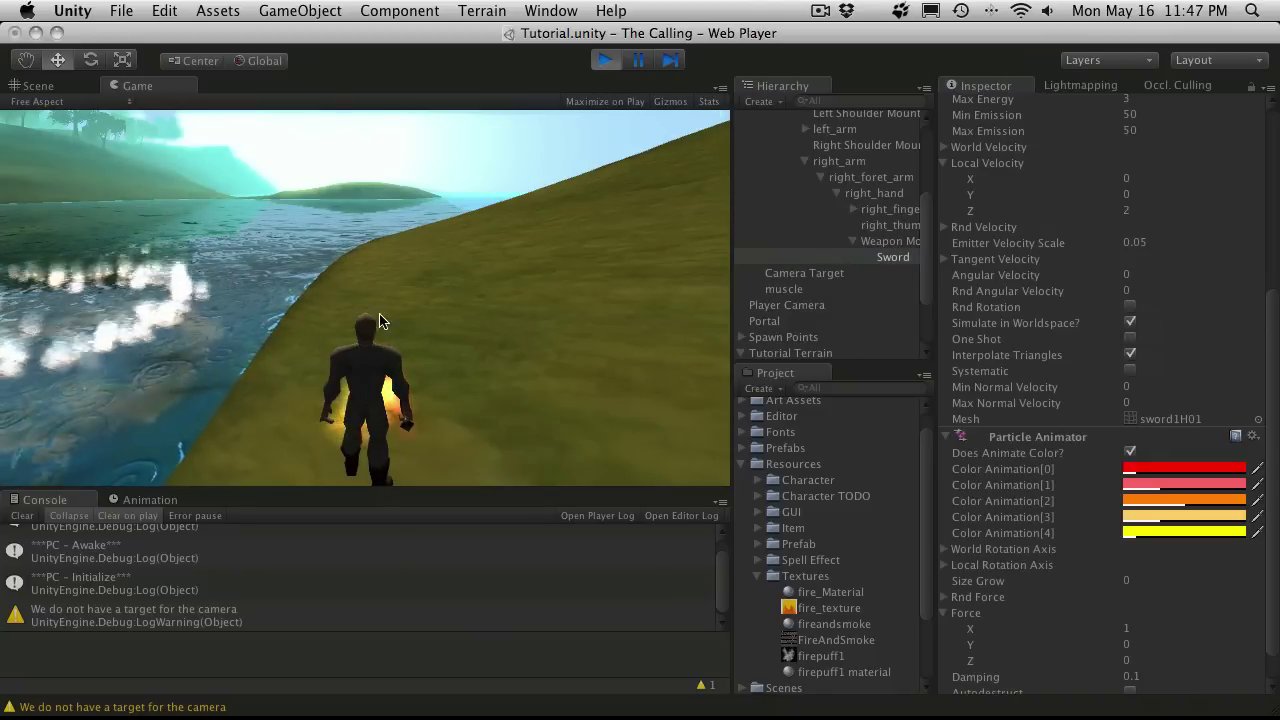
{"action": "right_click_drag", "start_coordinate": [473, 325], "coordinate": [553, 355]}
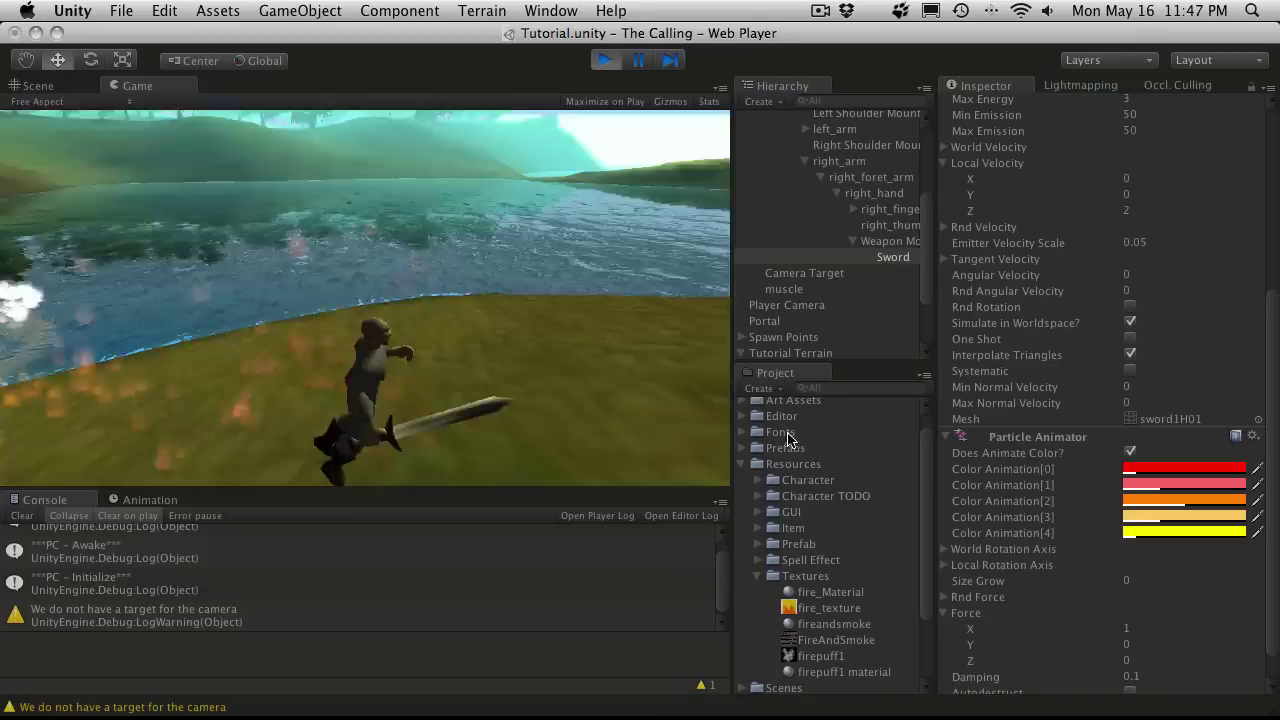
Try a Damping of 0 on the sword's Particle Animator and inspect the flames in the game.
{"action": "scroll", "coordinate": [1140, 620], "scroll_direction": "down", "scroll_amount": 2}
{"action": "left_click", "coordinate": [1140, 641]}
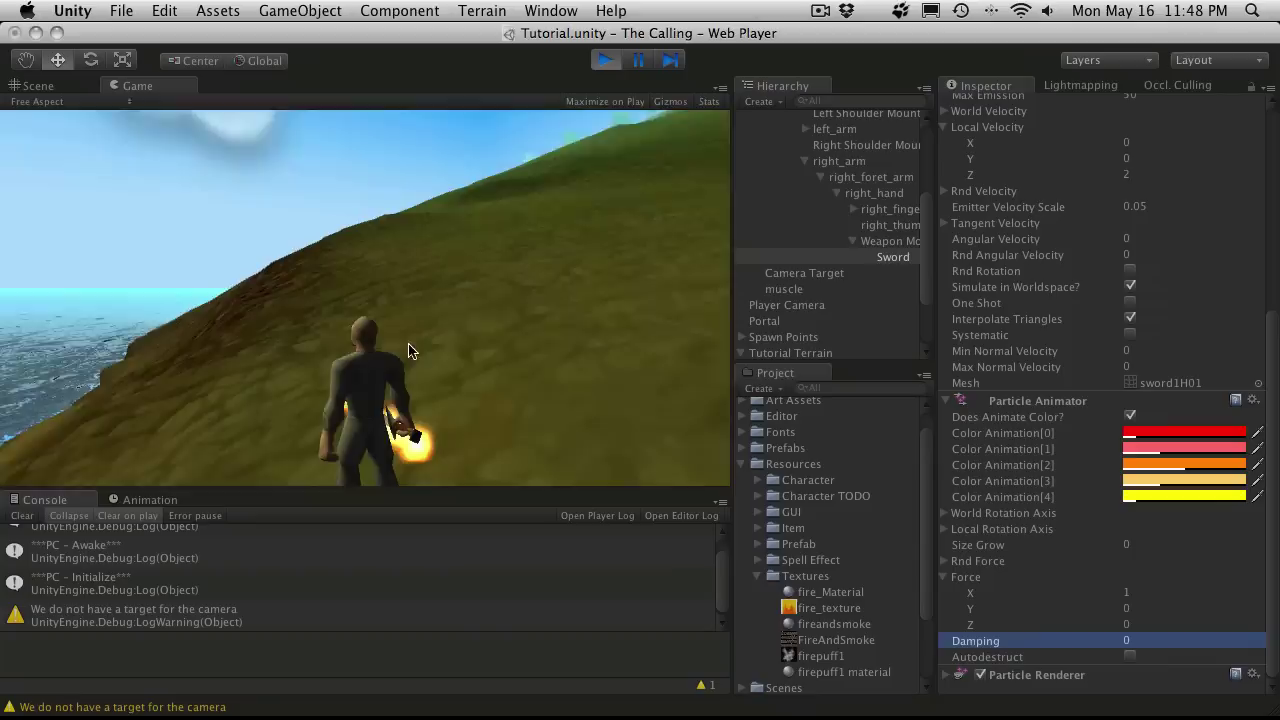
Set the Particle Animator's Damping to 0.5 and the emitter's Local Velocity Z to 1.
{"action": "left_click", "coordinate": [1154, 640]}
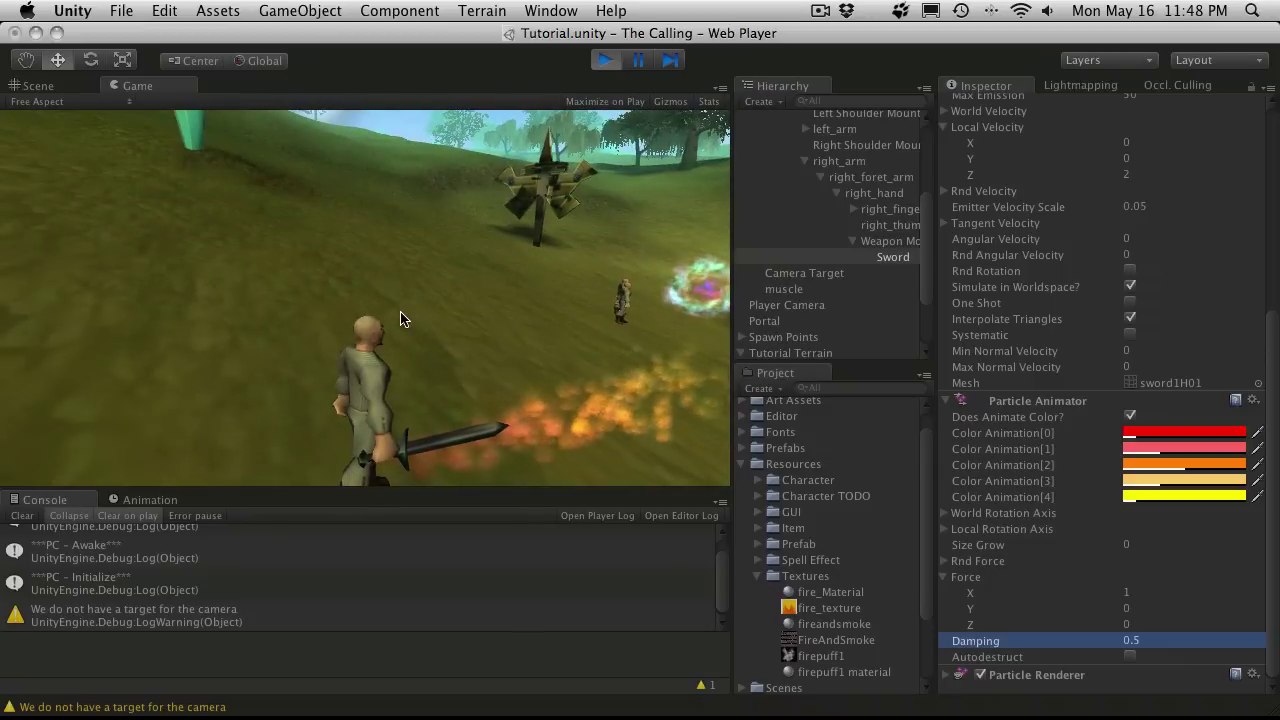
{"action": "left_click", "coordinate": [1141, 174]}
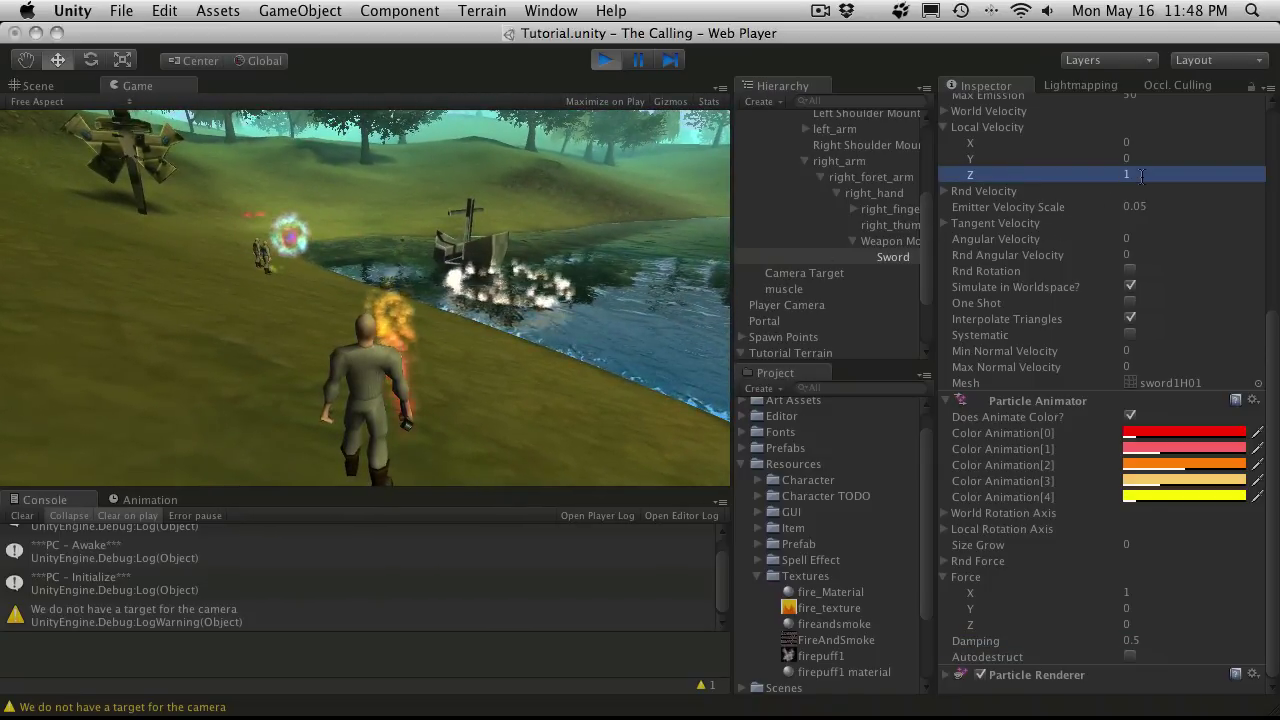